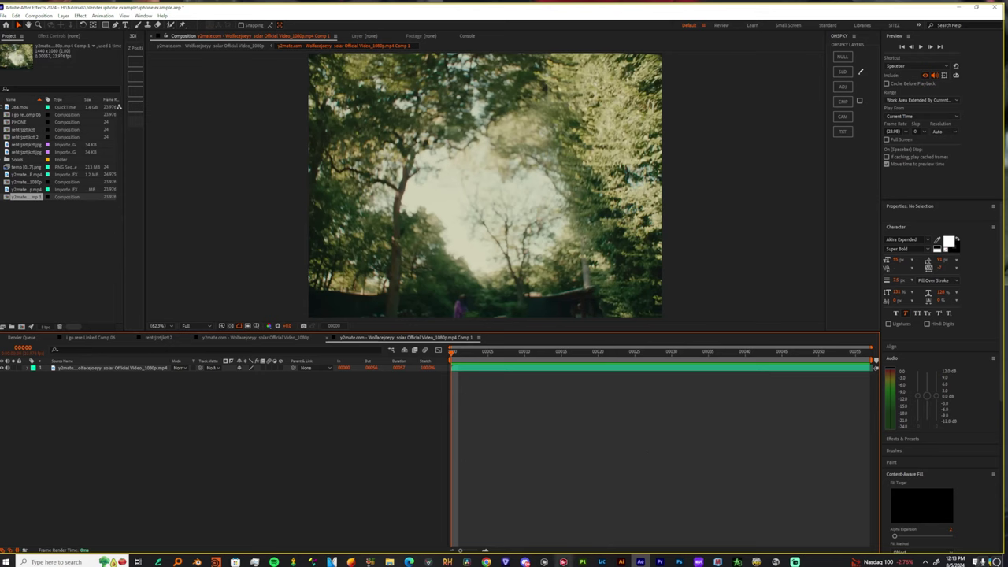
- Switch to the after-effects-to-blender-export GitHub page in Chrome, download the repository as a ZIP, and show it in its folder
{"action": "key", "text": "space"}
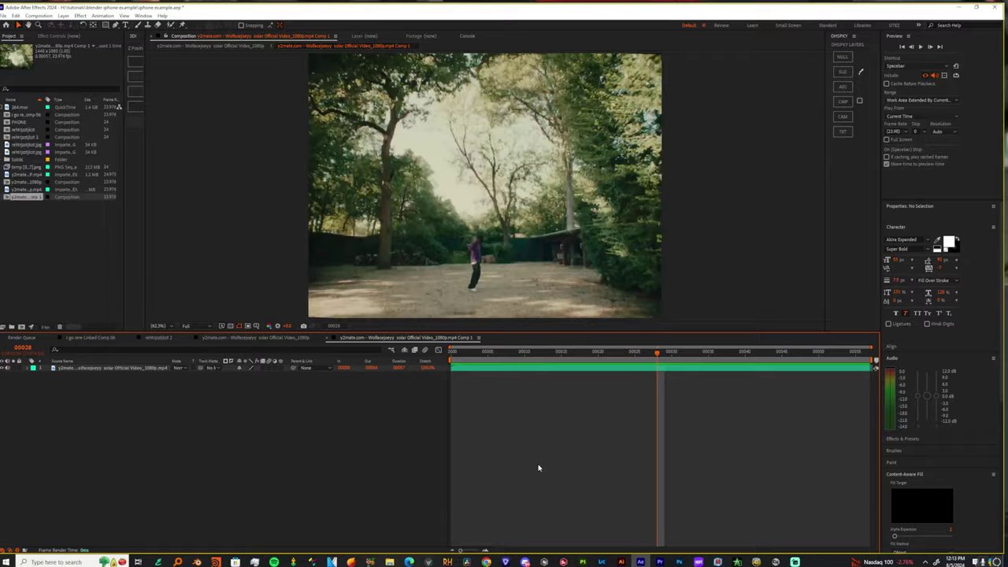
{"action": "left_click", "coordinate": [486, 561]}
{"action": "left_click", "coordinate": [56, 10]}
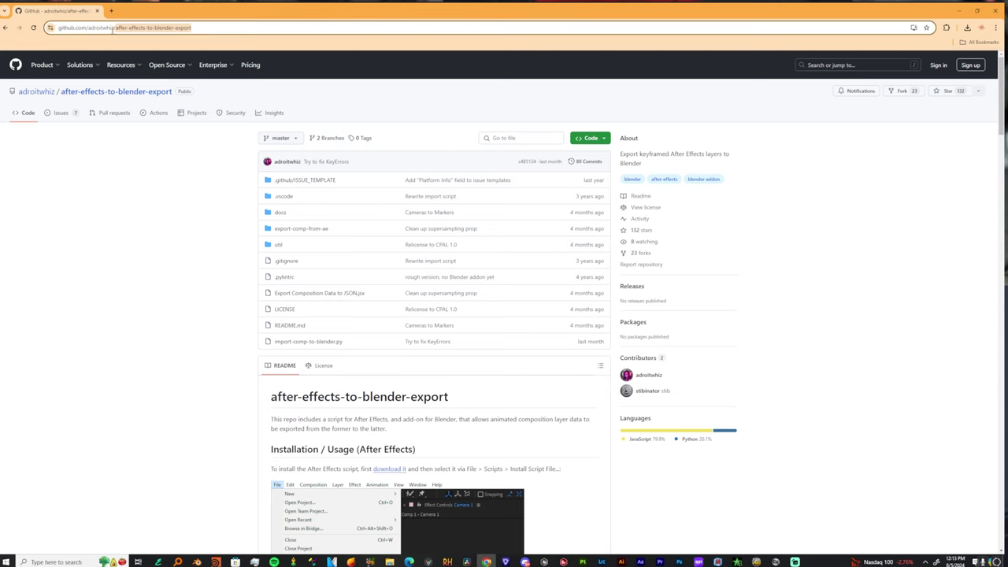
{"action": "left_click", "coordinate": [598, 141]}
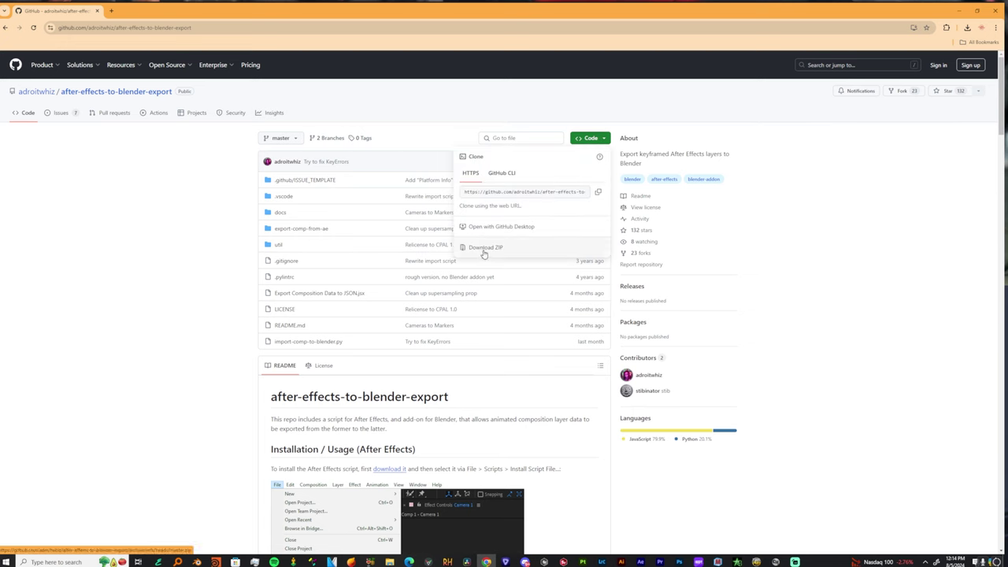
{"action": "left_click", "coordinate": [484, 249]}
{"action": "left_click", "coordinate": [945, 48]}
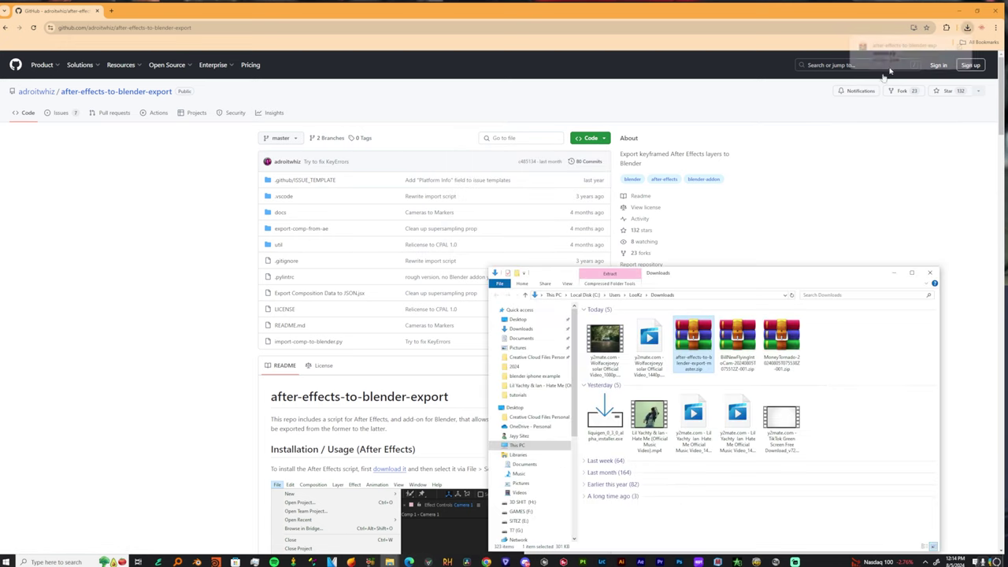
- Extract after-effects-to-blender-export-master.zip into its own subfolder in "blend 2 ae track" and open the inner folder with the script files
{"action": "right_click", "coordinate": [616, 321]}
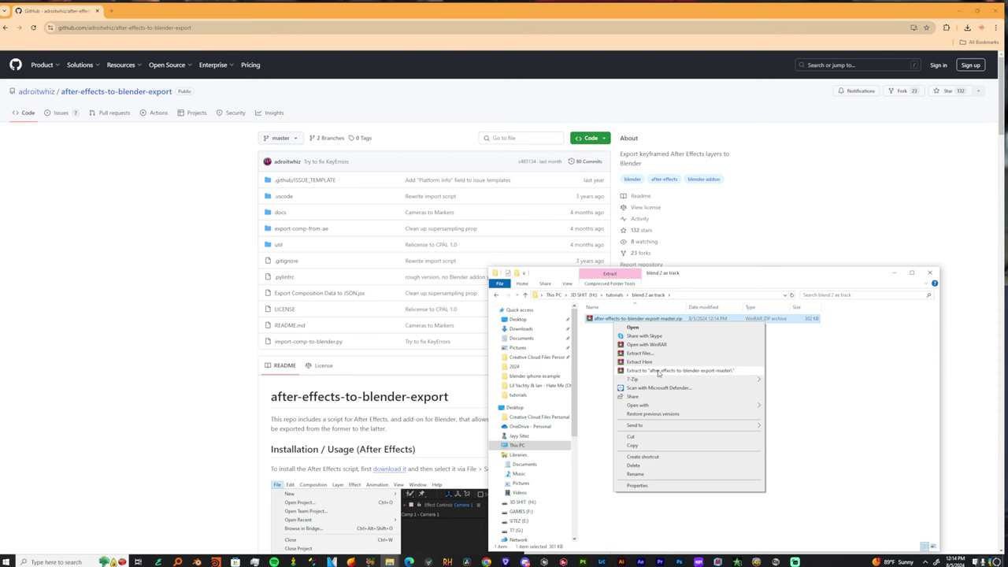
{"action": "left_click", "coordinate": [657, 370]}
{"action": "double_click", "coordinate": [617, 331]}
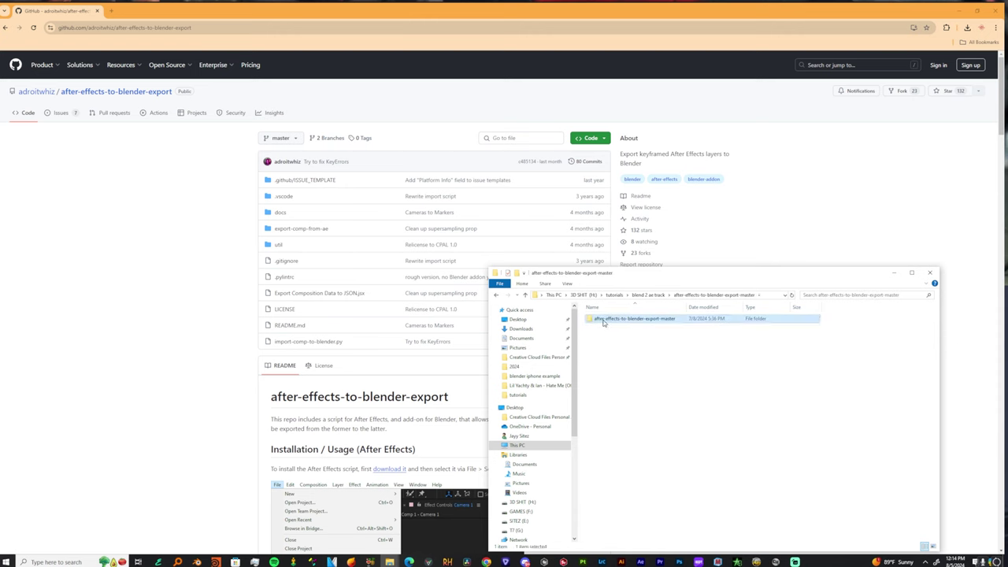
{"action": "double_click", "coordinate": [610, 319]}
{"action": "left_click_drag", "start_coordinate": [611, 437], "coordinate": [591, 427]}
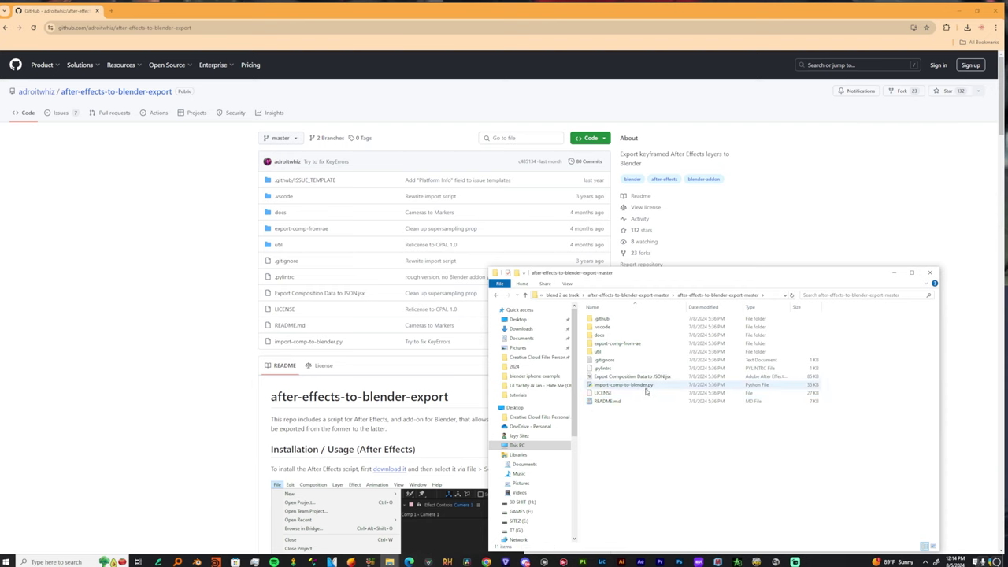
{"action": "left_click", "coordinate": [623, 376]}
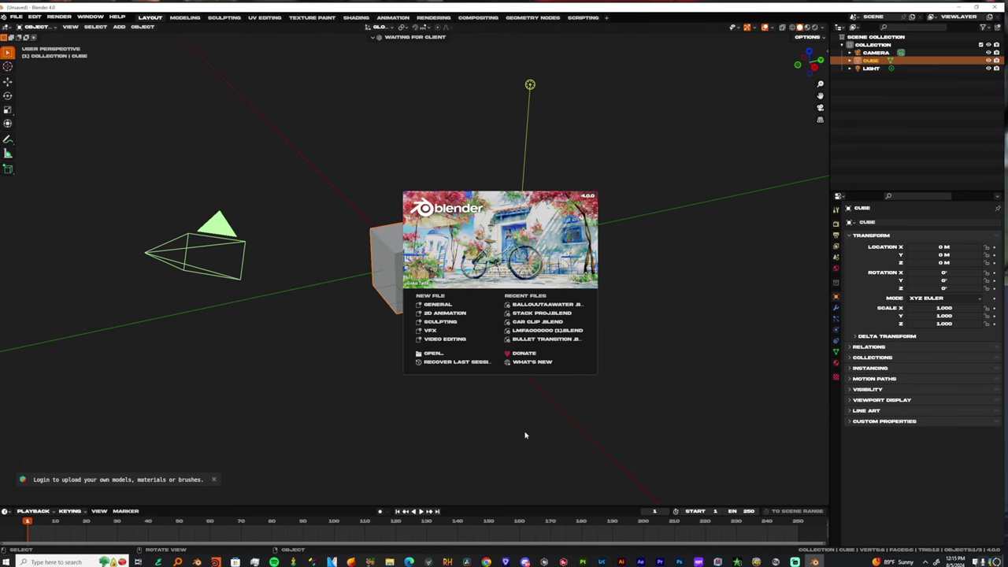
- In Blender, start an add-on installation and choose import-comp-to-blender.py from the extracted after-effects-to-blender-export-master folder
{"action": "left_click", "coordinate": [439, 428]}
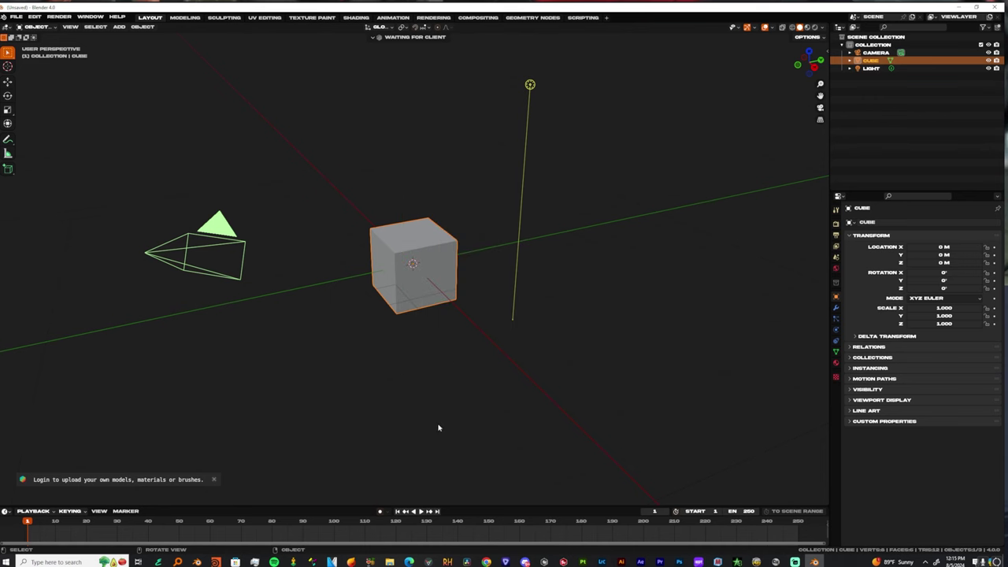
{"action": "left_click", "coordinate": [35, 17]}
{"action": "left_click", "coordinate": [67, 118]}
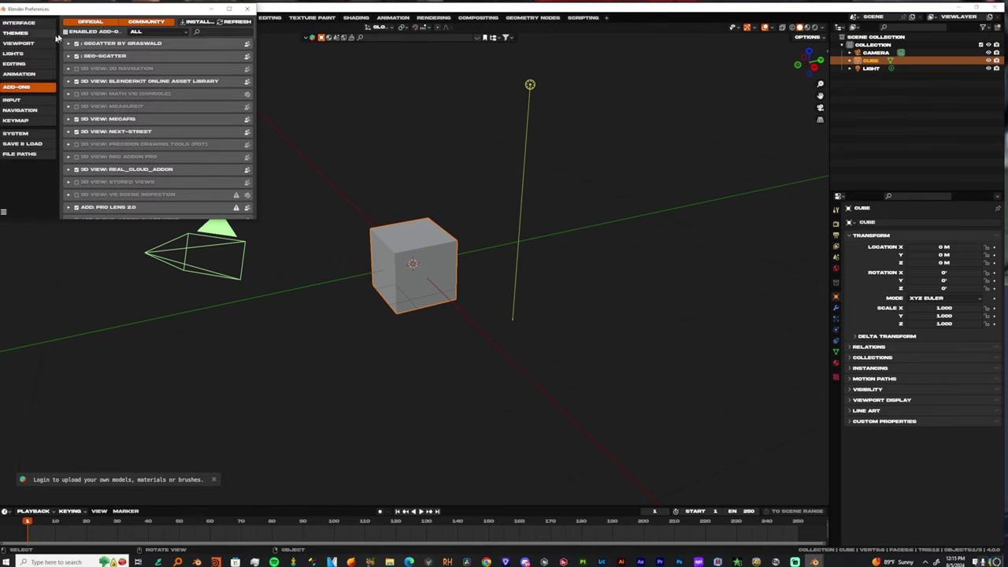
{"action": "left_click", "coordinate": [195, 24]}
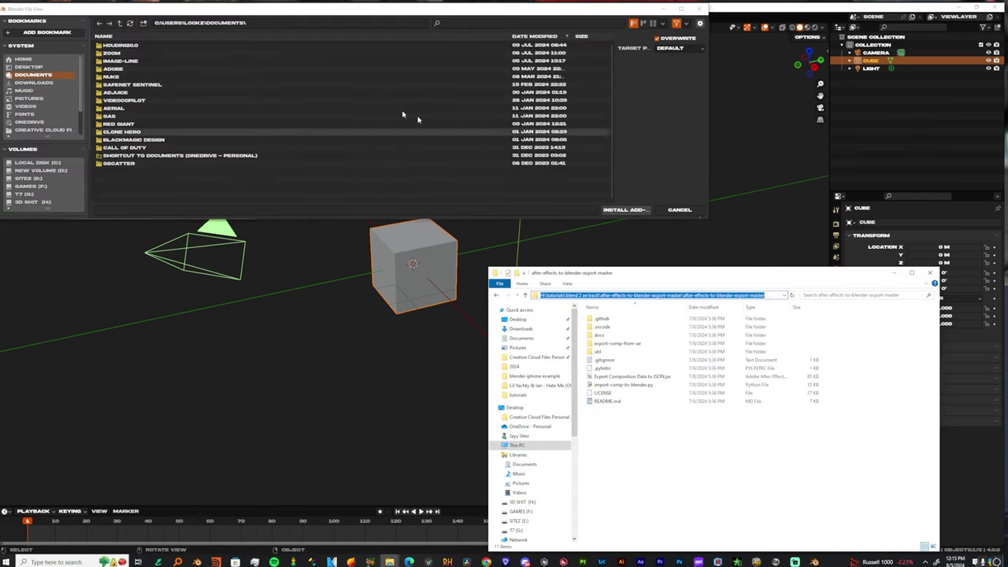
{"action": "left_click", "coordinate": [266, 25]}
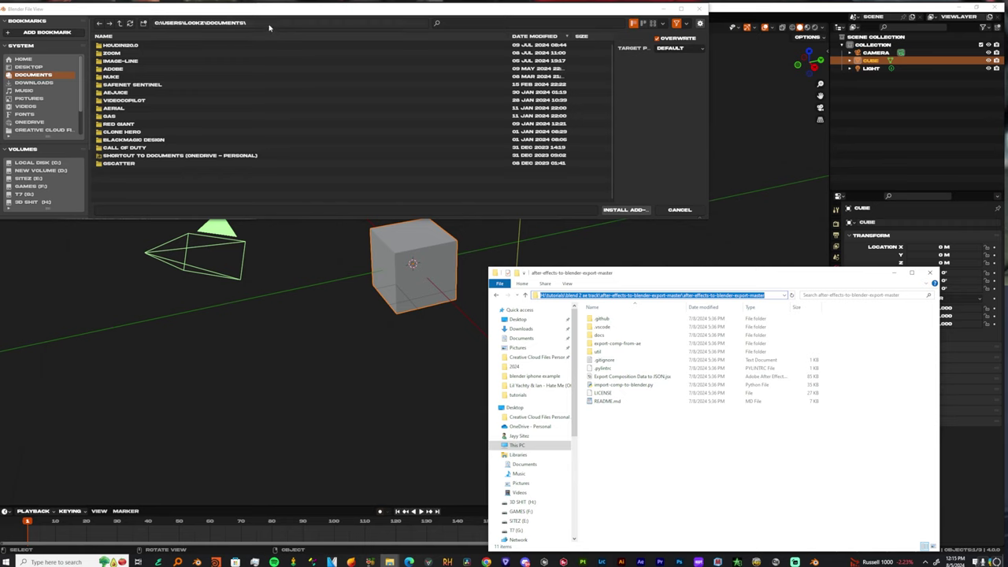
{"action": "type", "text": "H:\\tutorials\\blend 2 ae track\\after-effects-to-blender-export-master\\after-effects-to-blender-export-master"}
{"action": "key", "text": "Return"}
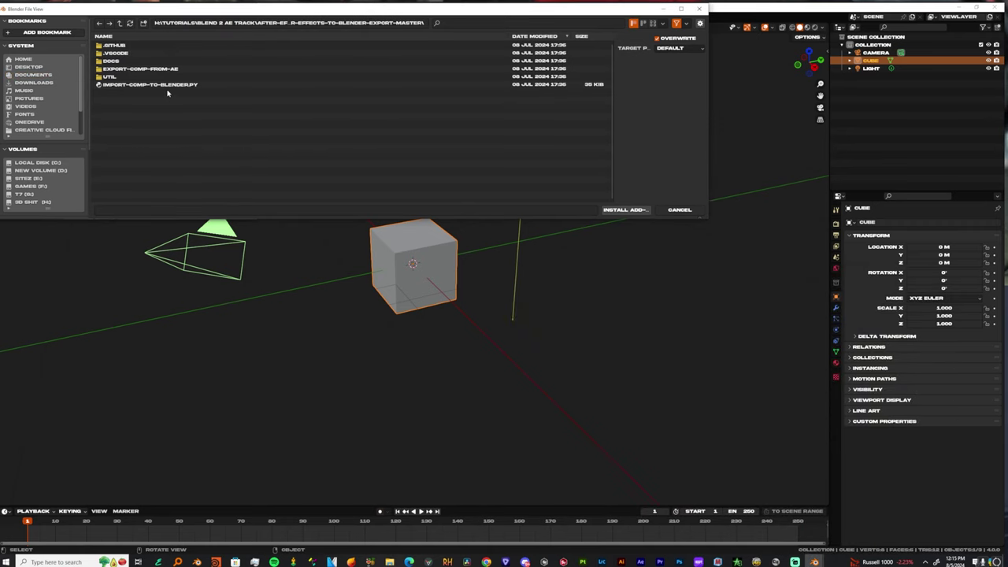
{"action": "left_click", "coordinate": [188, 84]}
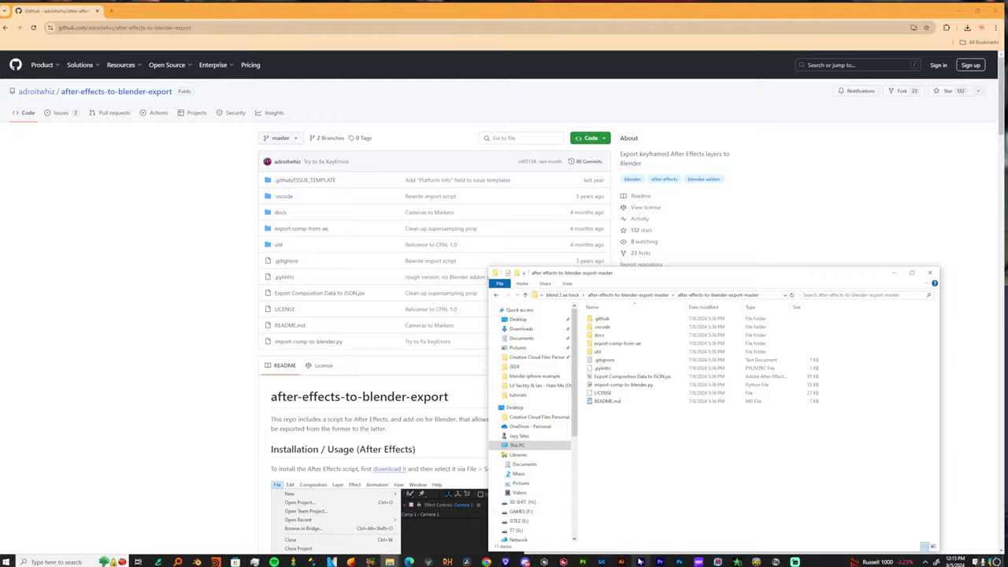
- Switch to After Effects, choose Export Composition Data to JSON.jsx as the script file to install, and cancel the file dialog
{"action": "left_click", "coordinate": [640, 561]}
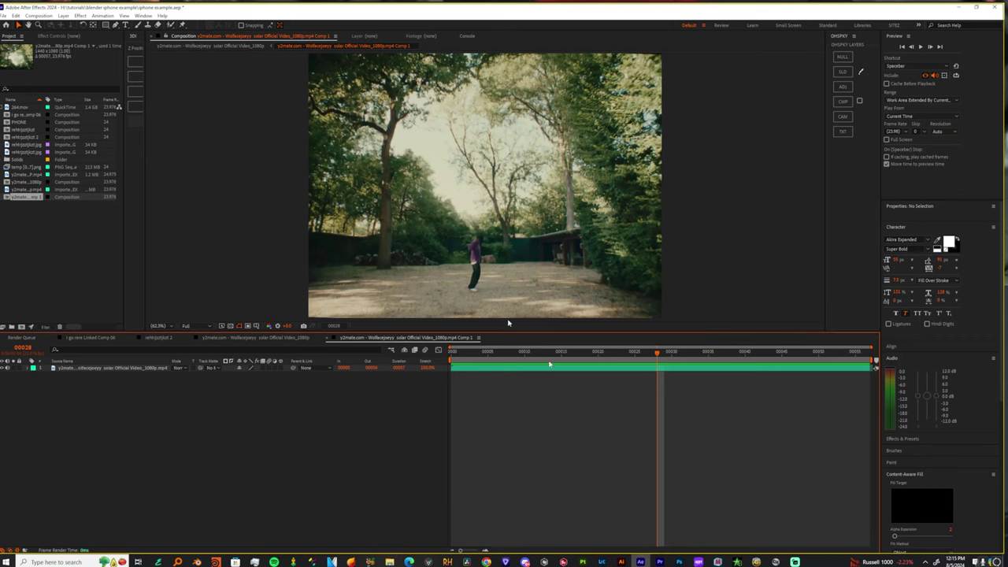
{"action": "left_click", "coordinate": [4, 15]}
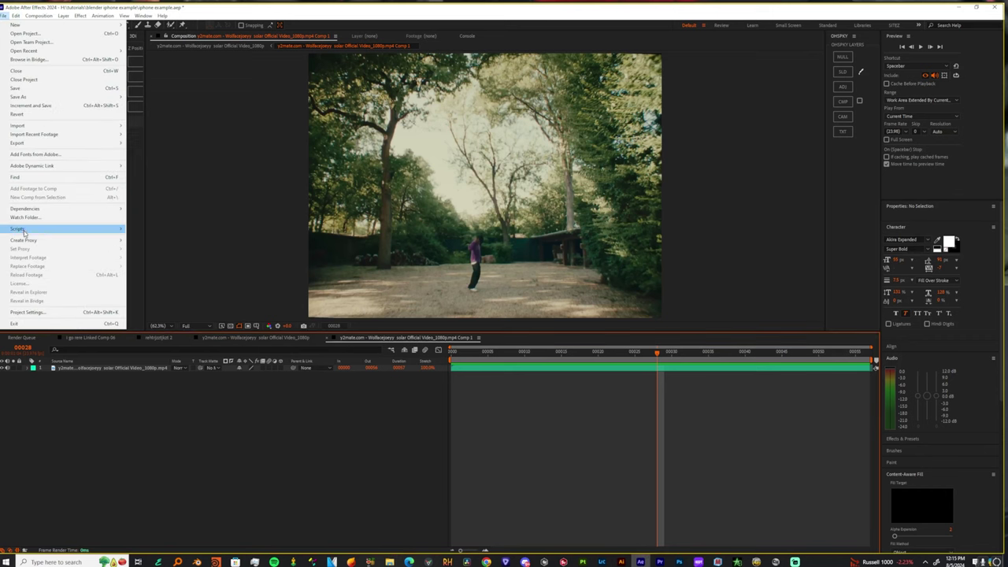
{"action": "mouse_move", "coordinate": [36, 230]}
{"action": "left_click", "coordinate": [156, 238]}
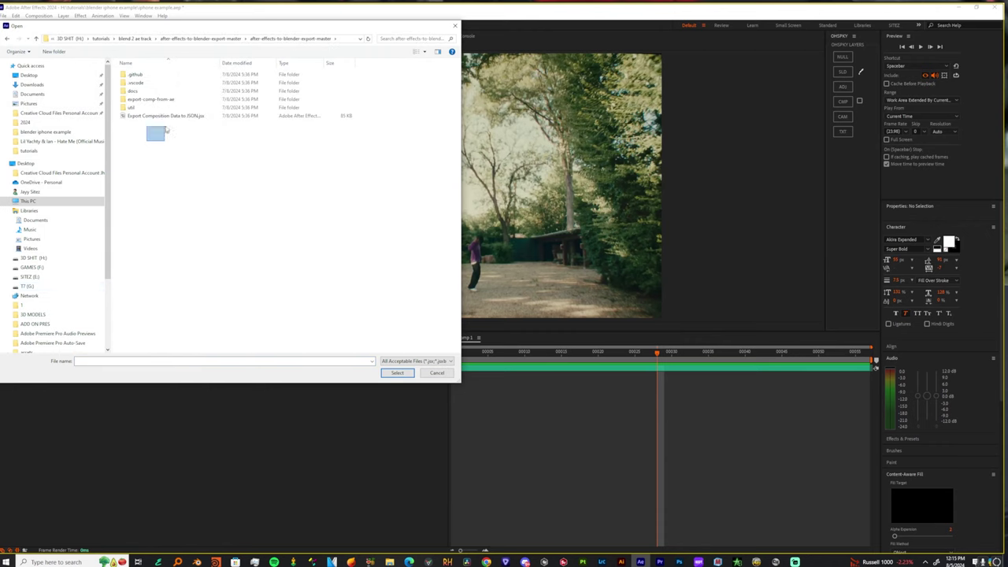
{"action": "mouse_move", "coordinate": [167, 130]}
{"action": "left_mouse_down"}
{"action": "mouse_move", "coordinate": [193, 115]}
{"action": "mouse_move", "coordinate": [179, 117]}
{"action": "left_mouse_up"}
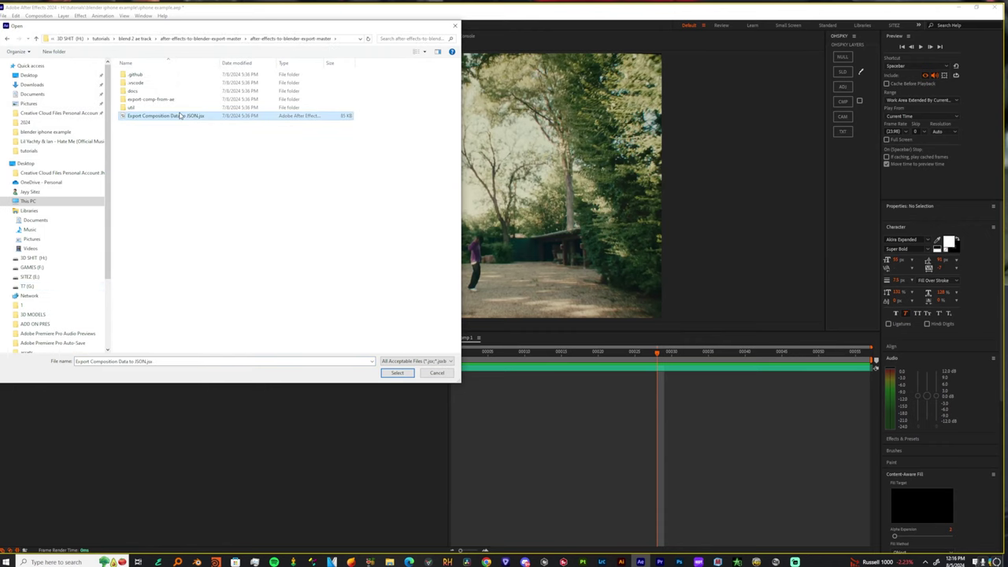
{"action": "left_click", "coordinate": [437, 373]}
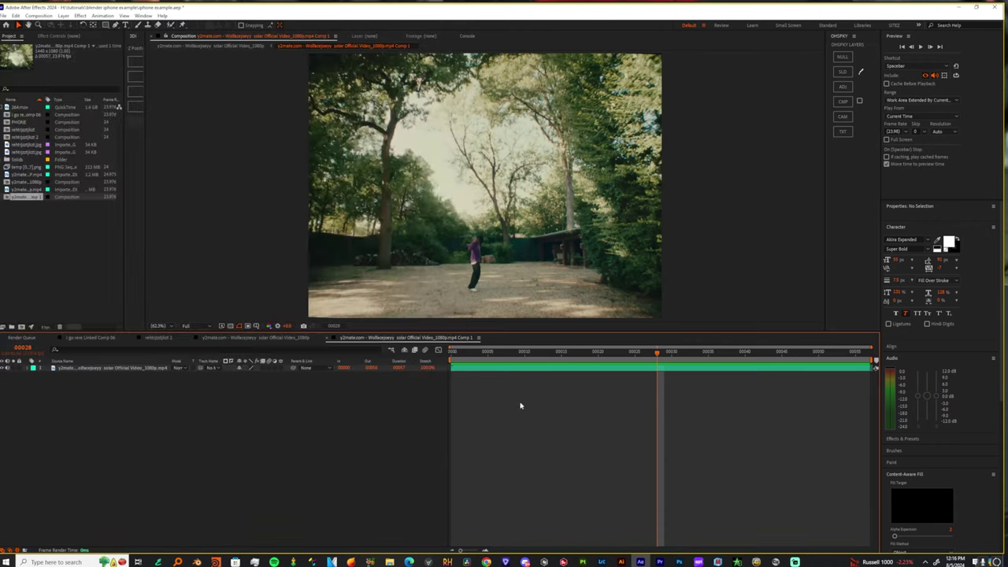
- Preview the forest clip and apply Track Camera to its footage layer
{"action": "key", "text": "space"}
{"action": "left_click_drag", "start_coordinate": [571, 448], "coordinate": [865, 519]}
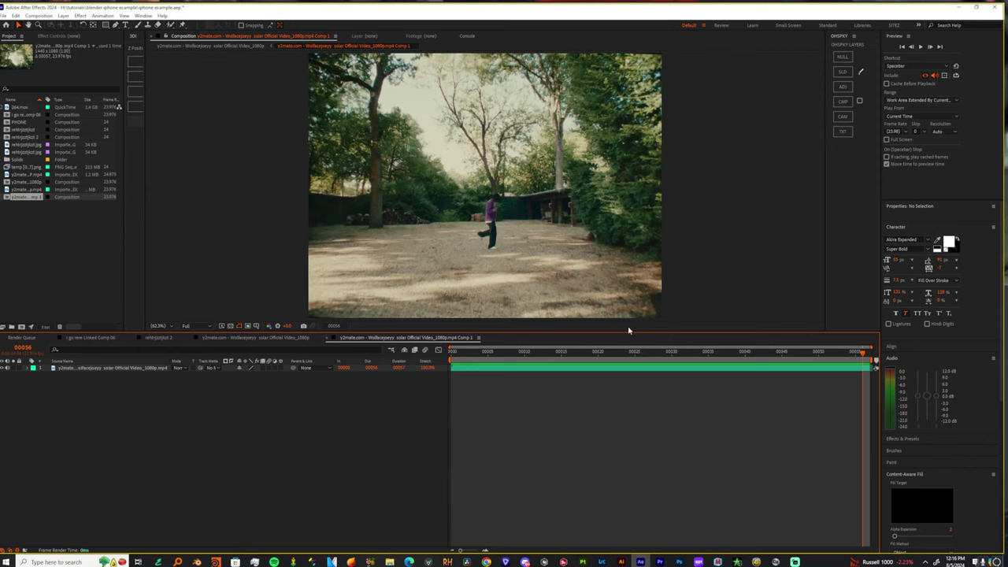
{"action": "mouse_move", "coordinate": [548, 359]}
{"action": "left_mouse_down"}
{"action": "mouse_move", "coordinate": [673, 359]}
{"action": "mouse_move", "coordinate": [533, 359]}
{"action": "left_mouse_up"}
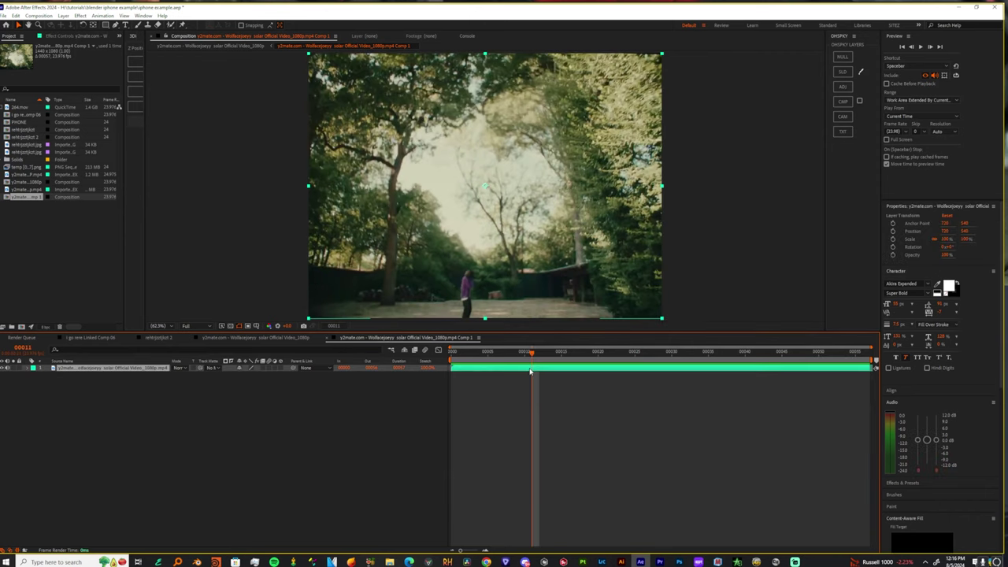
{"action": "right_click", "coordinate": [529, 130]}
{"action": "mouse_move", "coordinate": [587, 269]}
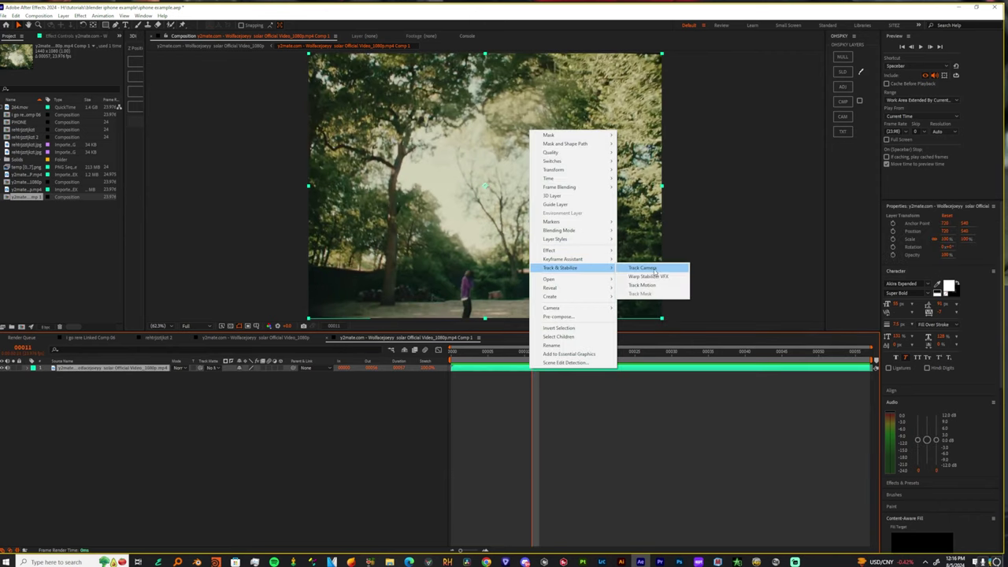
{"action": "left_click", "coordinate": [655, 269]}
- In the 3D Camera Tracker's Advanced settings, set Solve Method to Typical with Detailed Analysis enabled
{"action": "left_click", "coordinate": [7, 119]}
{"action": "left_click", "coordinate": [90, 126]}
{"action": "left_click", "coordinate": [90, 164]}
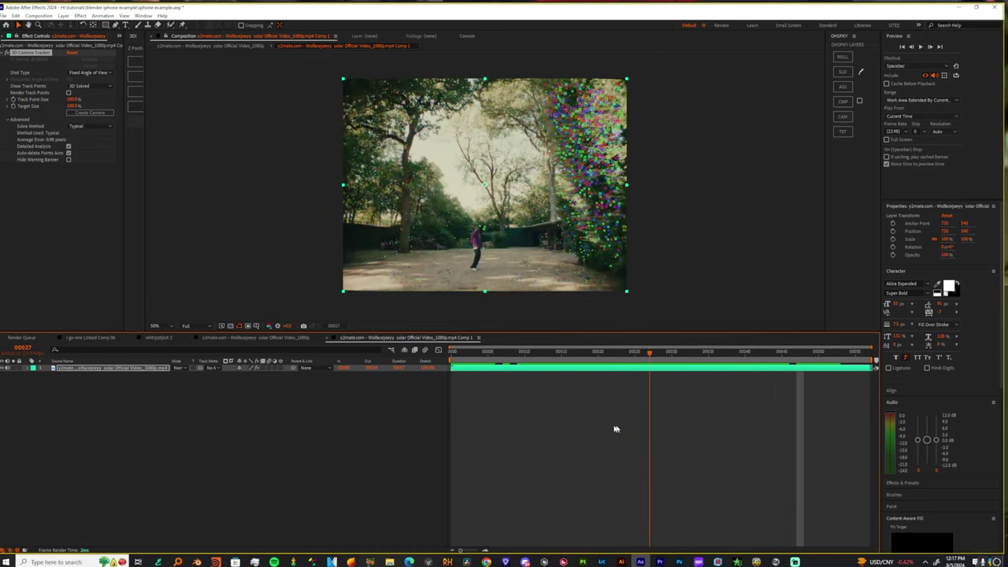
- Examine the solved track points around the person at the middle and first frames of the clip
{"action": "left_click_drag", "start_coordinate": [688, 437], "coordinate": [644, 439]}
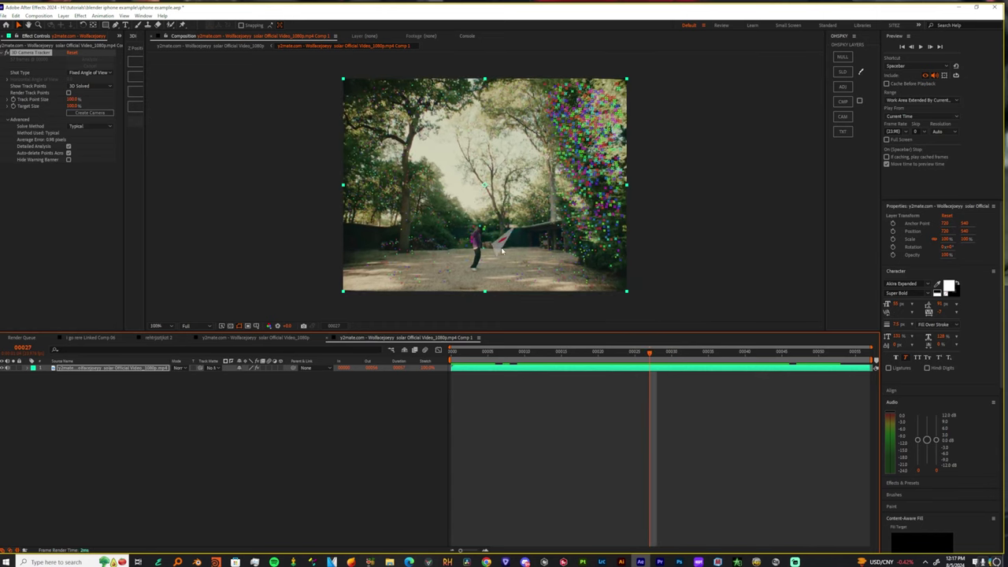
{"action": "scroll", "coordinate": [502, 250], "scroll_direction": "up", "scroll_amount": 1}
{"action": "middle_click_drag", "start_coordinate": [502, 250], "coordinate": [525, 200]}
{"action": "left_click", "coordinate": [453, 356]}
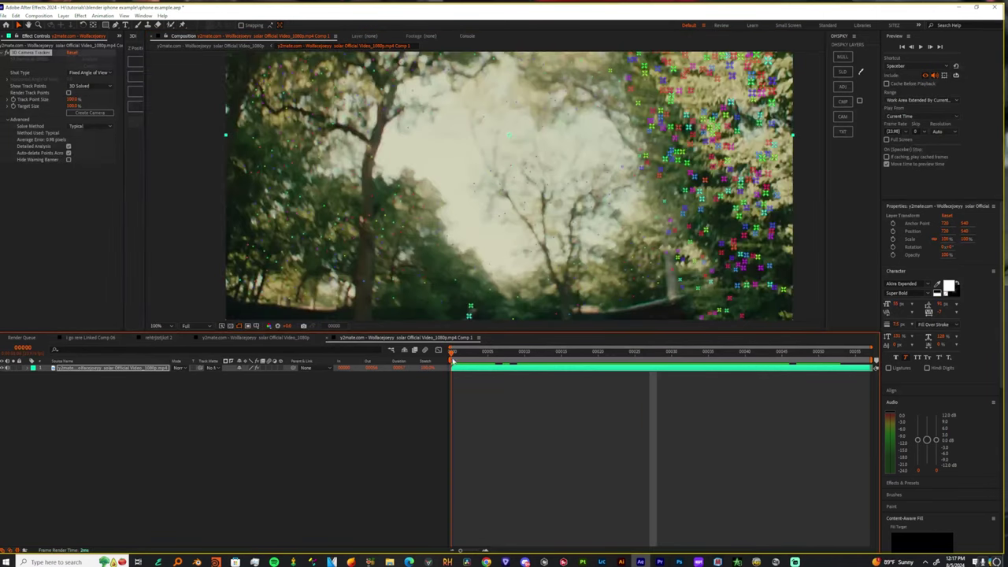
{"action": "scroll", "coordinate": [527, 238], "scroll_direction": "down", "scroll_amount": 3}
{"action": "mouse_move", "coordinate": [527, 239]}
{"action": "middle_mouse_down"}
{"action": "mouse_move", "coordinate": [544, 189]}
{"action": "mouse_move", "coordinate": [509, 242]}
{"action": "middle_mouse_up"}
{"action": "scroll", "coordinate": [533, 174], "scroll_direction": "up", "scroll_amount": 3}
{"action": "scroll", "coordinate": [532, 173], "scroll_direction": "down", "scroll_amount": 1}
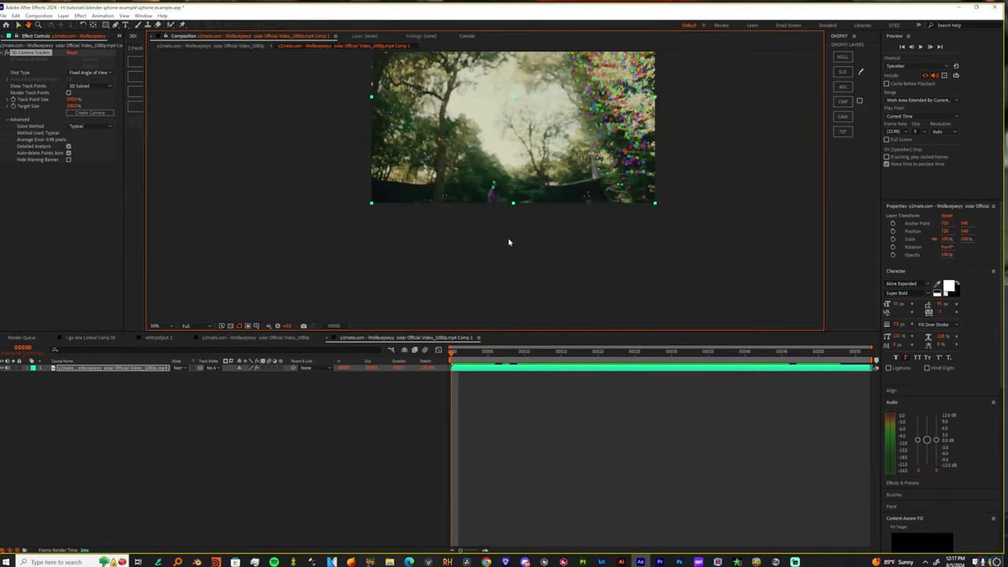
{"action": "scroll", "coordinate": [486, 187], "scroll_direction": "up", "scroll_amount": 1}
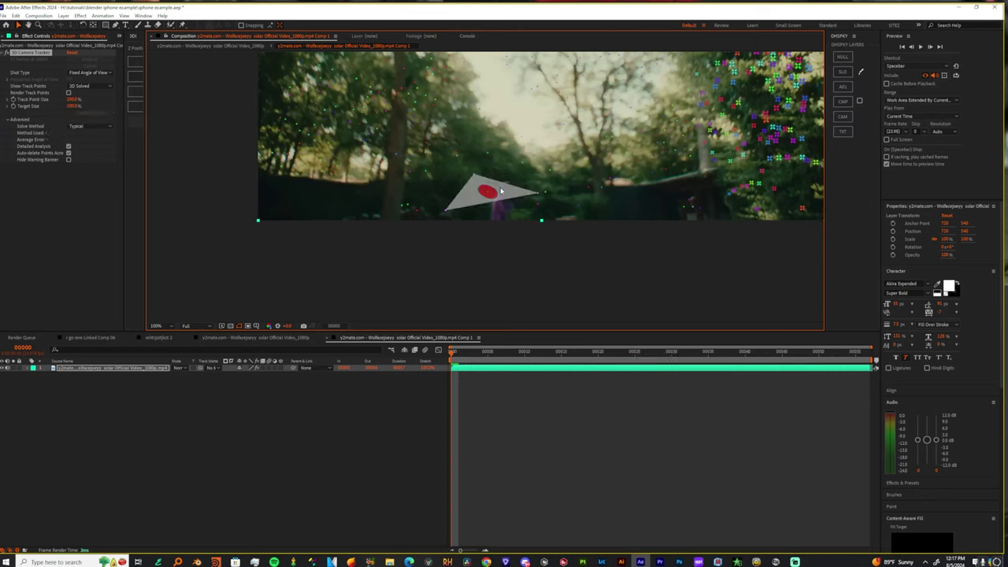
- Play and scrub through the clip to check for track points that land on the moving person
{"action": "key", "text": "space"}
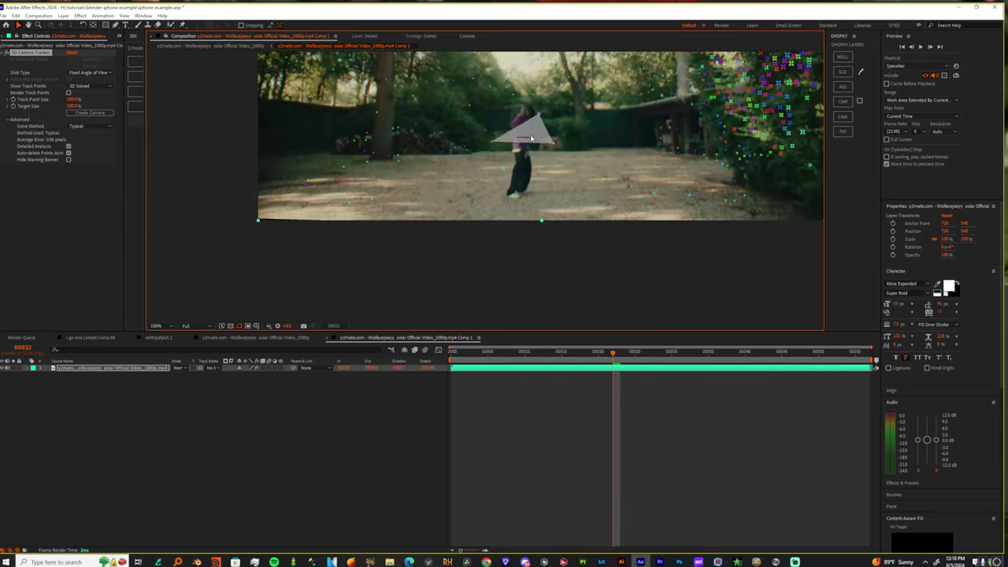
{"action": "scroll", "coordinate": [554, 171], "scroll_direction": "down", "scroll_amount": 2}
{"action": "scroll", "coordinate": [555, 173], "scroll_direction": "up", "scroll_amount": 2}
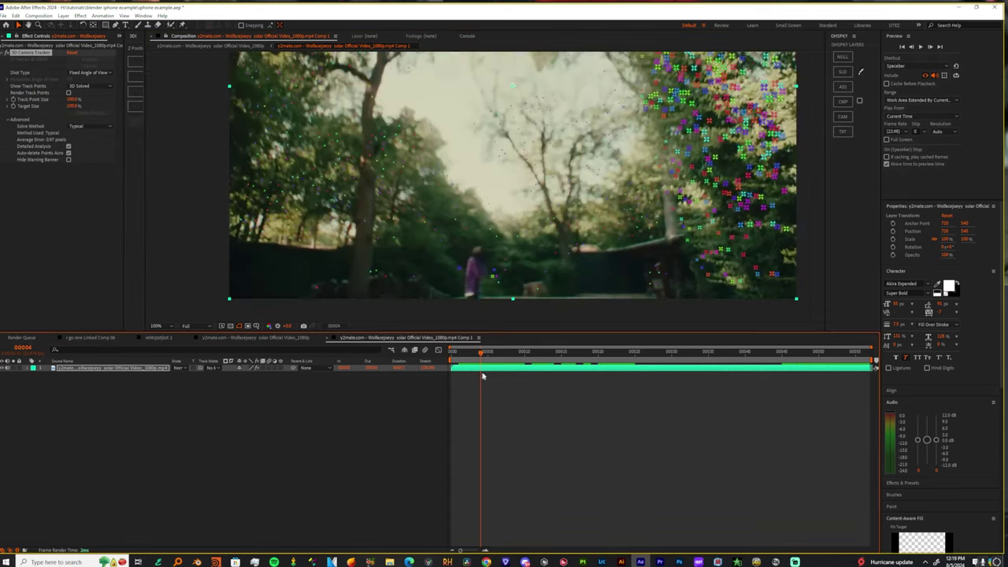
{"action": "left_click_drag", "start_coordinate": [482, 375], "coordinate": [504, 320]}
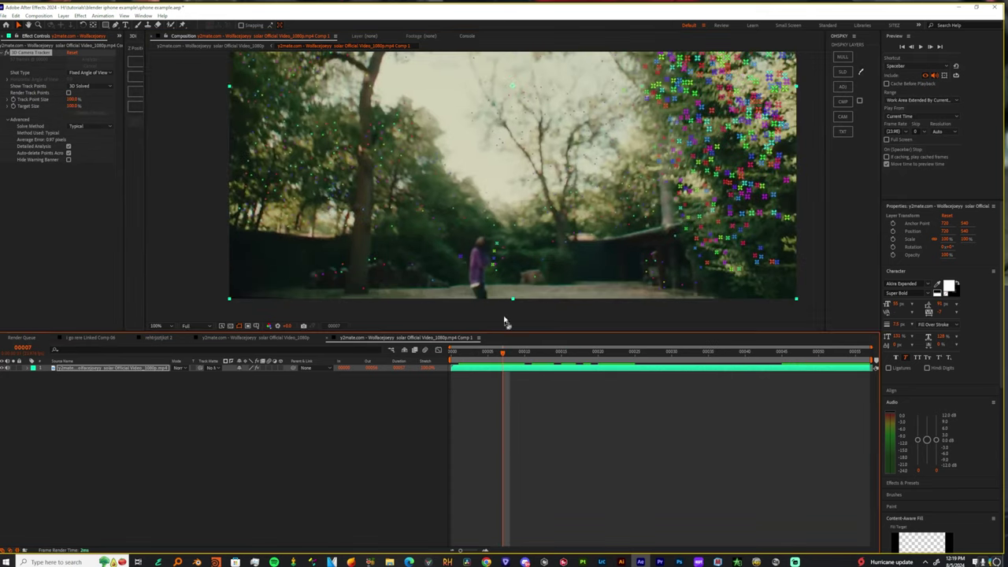
{"action": "left_click", "coordinate": [493, 252]}
{"action": "left_click", "coordinate": [517, 353]}
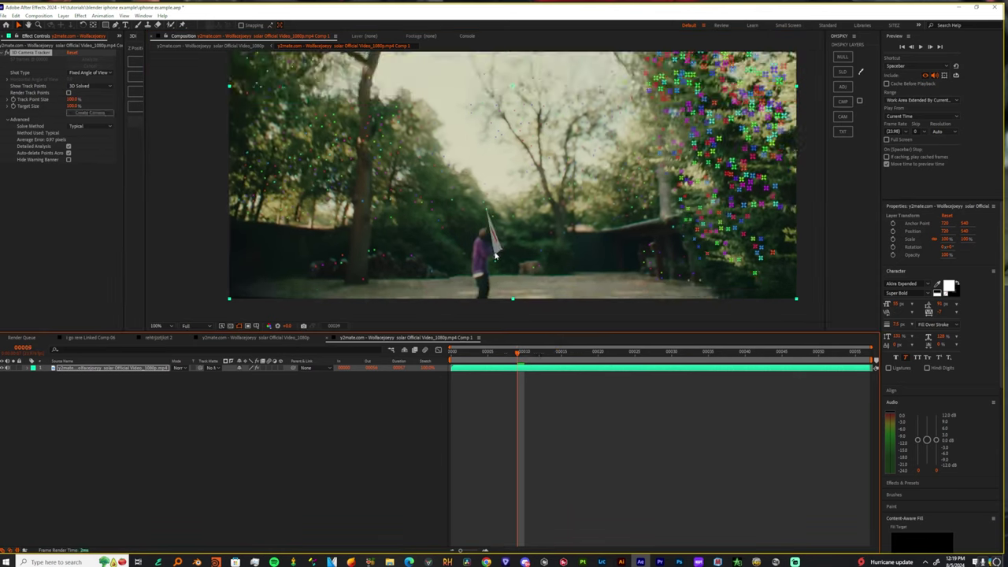
{"action": "key", "text": "space"}
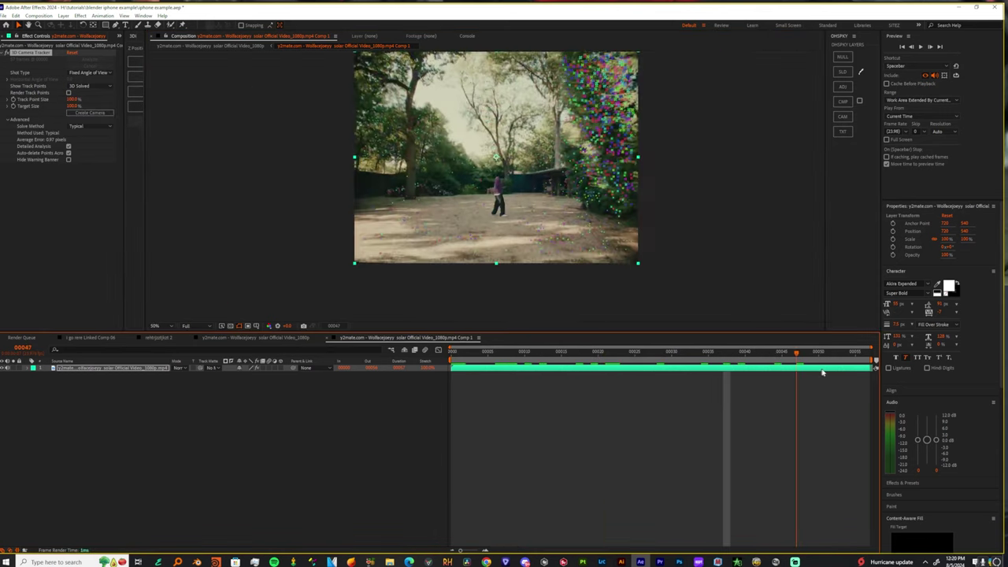
- Select the track points on the gravel ground at frame 50 and set them as the ground plane and origin
{"action": "mouse_move", "coordinate": [597, 252]}
{"action": "left_mouse_down"}
{"action": "mouse_move", "coordinate": [549, 201]}
{"action": "mouse_move", "coordinate": [475, 237]}
{"action": "left_mouse_up"}
{"action": "right_click", "coordinate": [465, 240]}
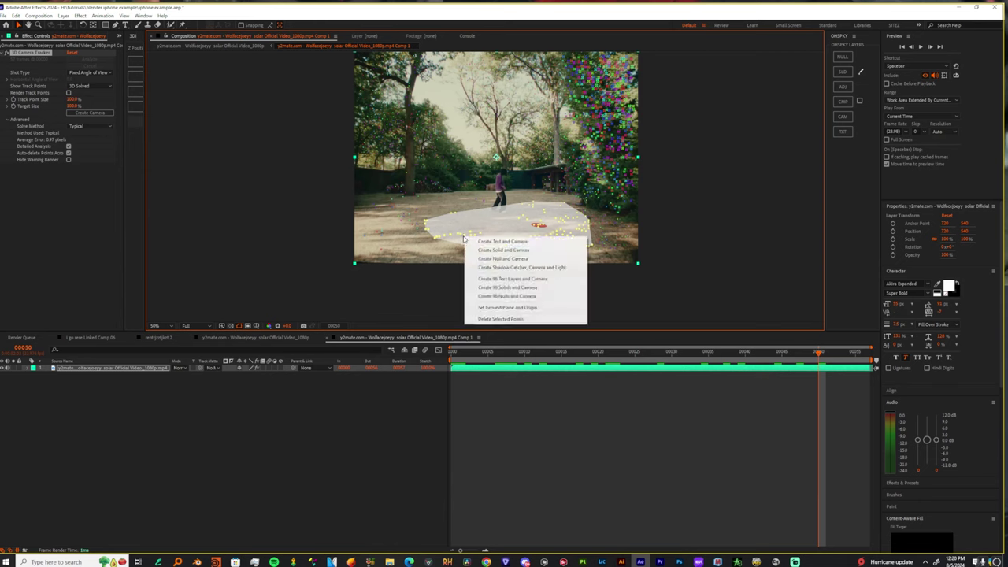
{"action": "left_click", "coordinate": [514, 308]}
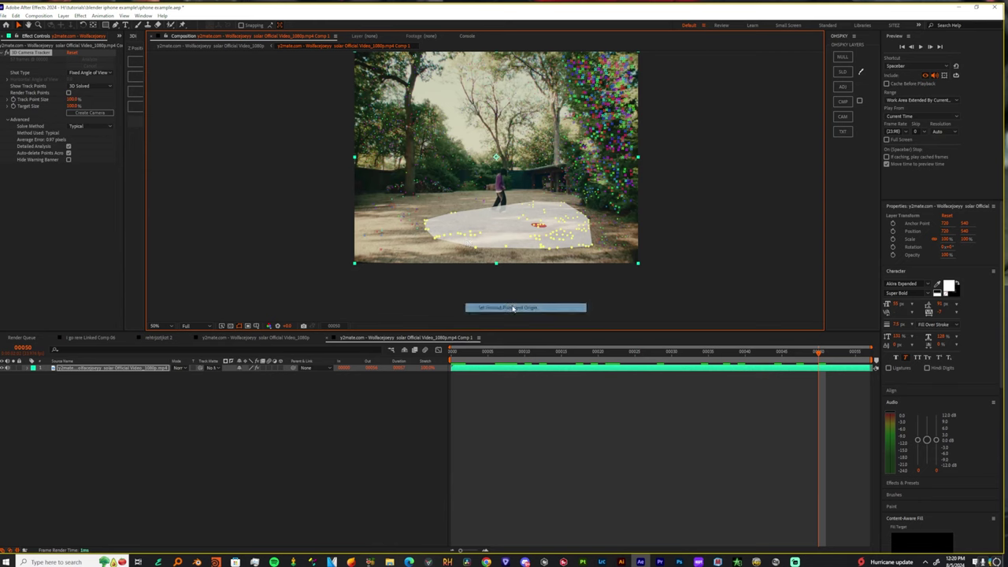
{"action": "left_click_drag", "start_coordinate": [512, 359], "coordinate": [797, 370]}
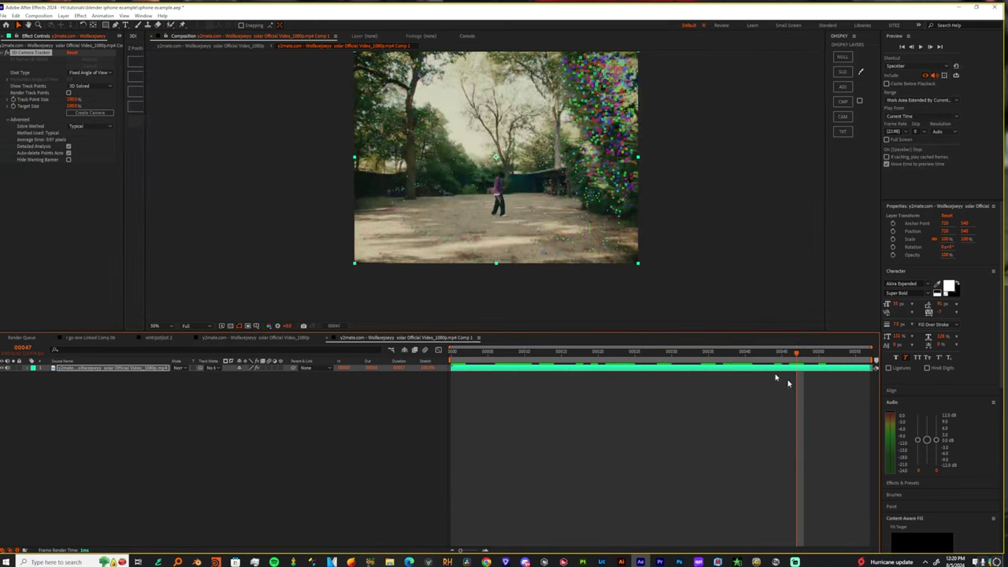
- Create a solid and tracker camera from the track points across both sides of the gravel ground, and play the clip to check the solid
{"action": "left_click", "coordinate": [473, 213]}
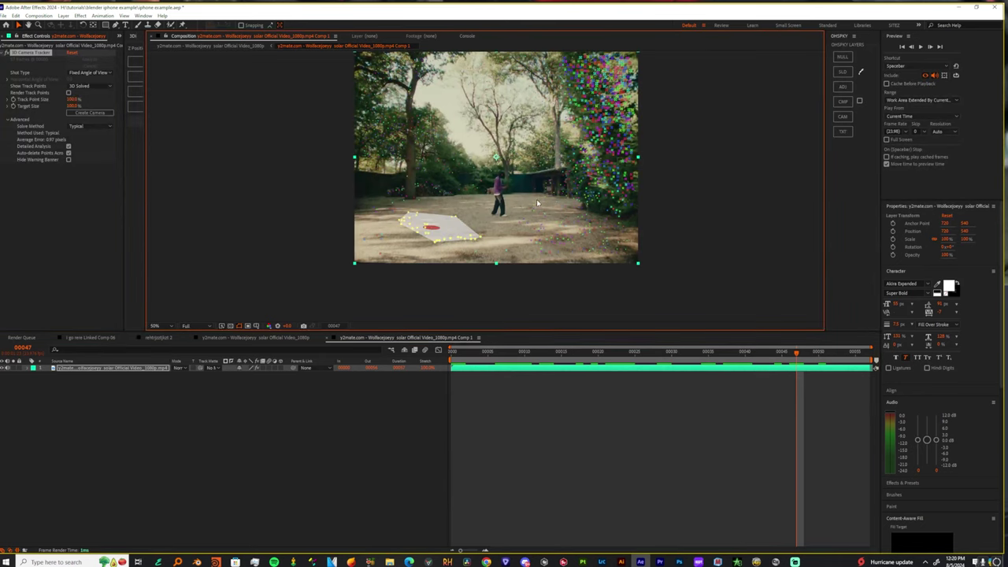
{"action": "left_click_drag", "start_coordinate": [538, 204], "coordinate": [552, 240], "text": "shift"}
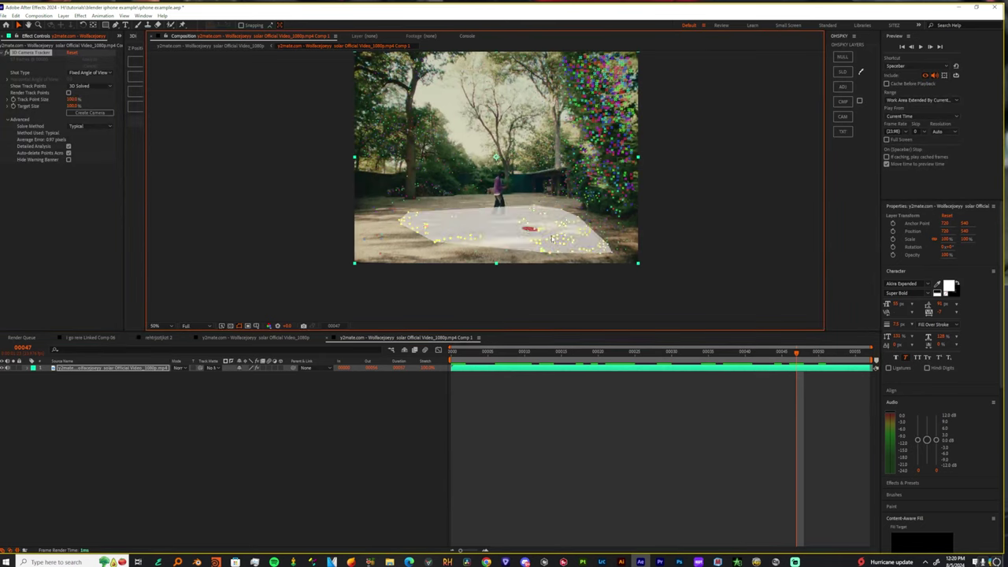
{"action": "right_click", "coordinate": [531, 232]}
{"action": "left_click", "coordinate": [561, 245]}
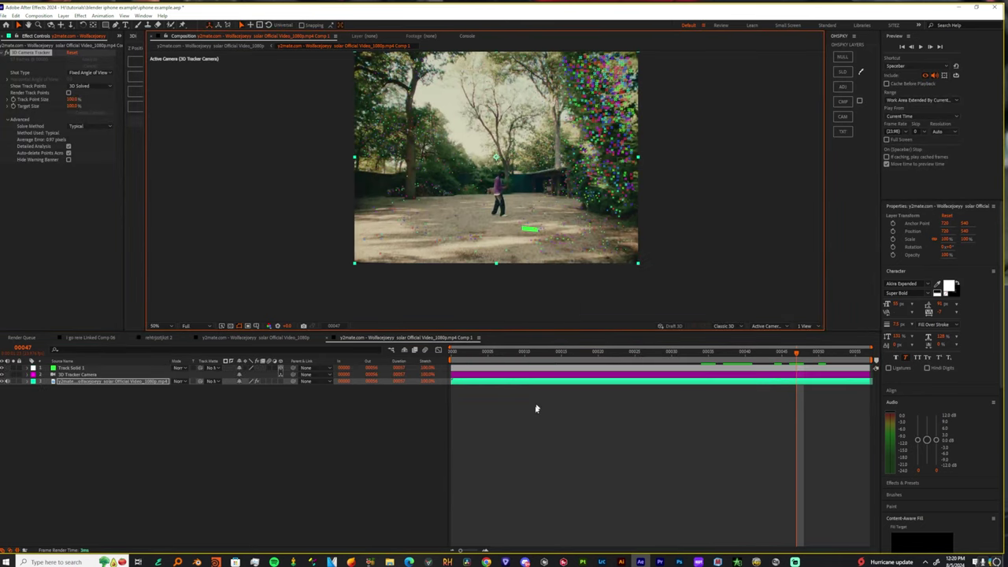
{"action": "key", "text": "space"}
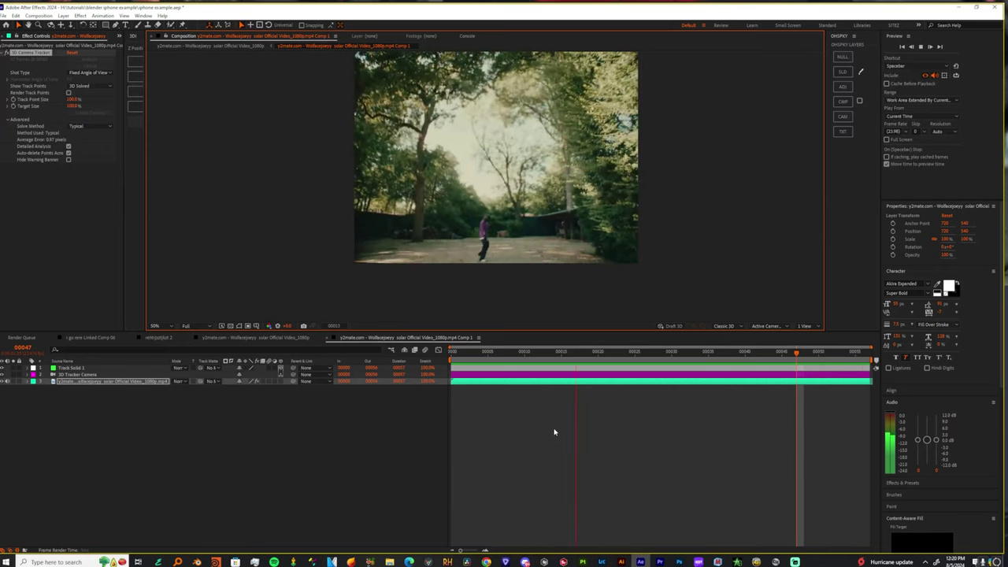
{"action": "key", "text": "space"}
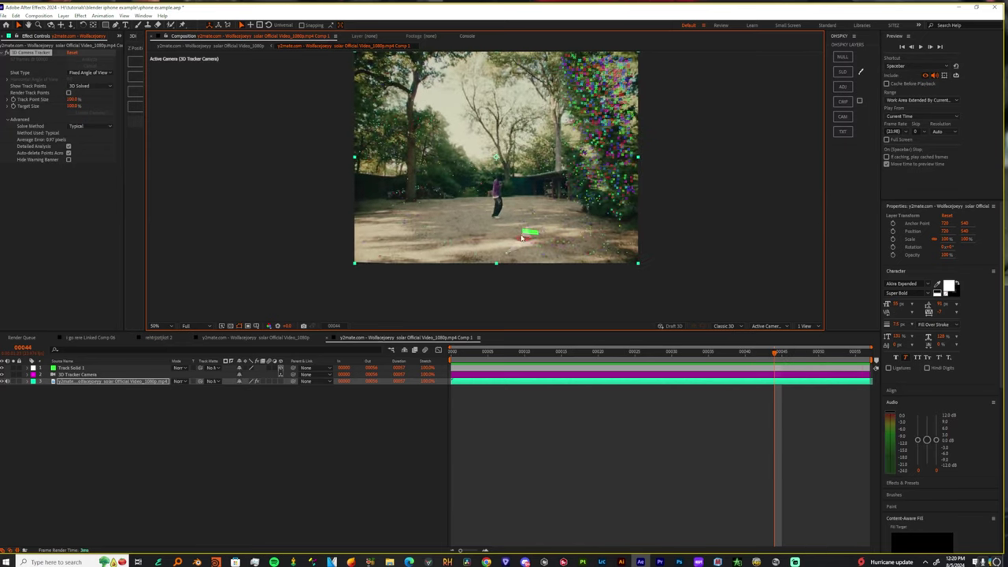
- Create 36 nulls from track points on the tree trunk, the gravel ground and the opposite foliage, and scrub the timeline to check them
{"action": "left_click", "coordinate": [72, 369]}
{"action": "left_click", "coordinate": [74, 382]}
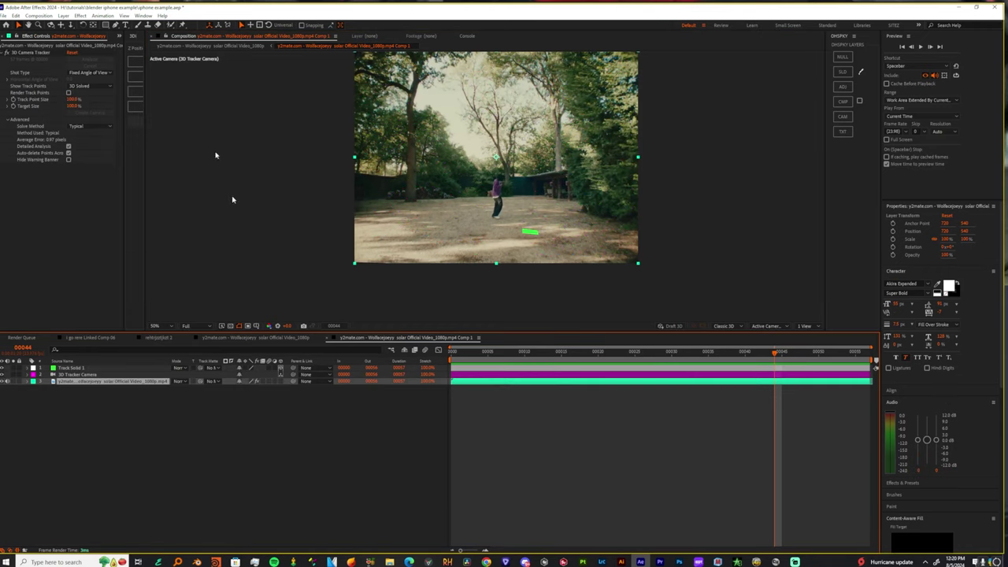
{"action": "left_click", "coordinate": [33, 53]}
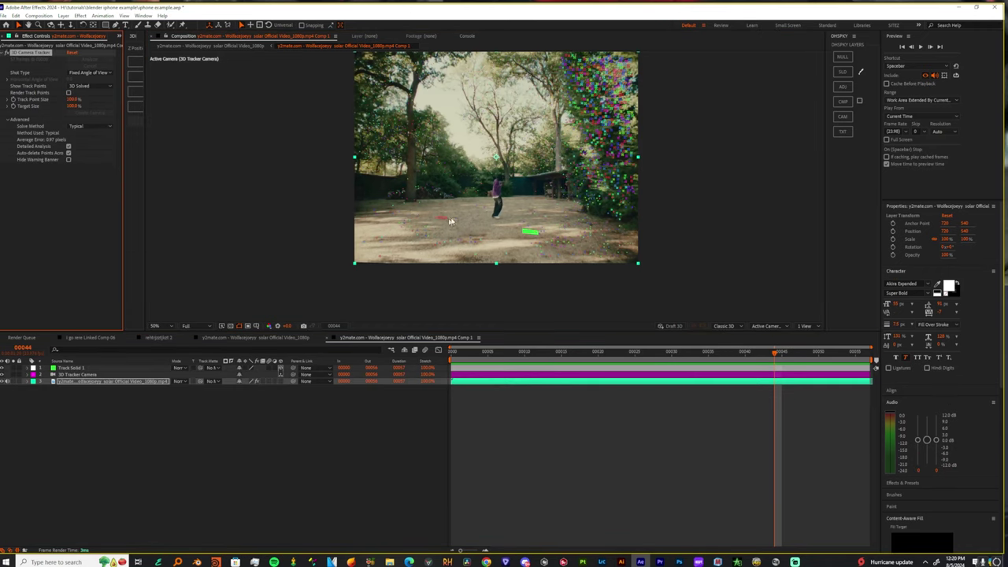
{"action": "left_click", "coordinate": [421, 207]}
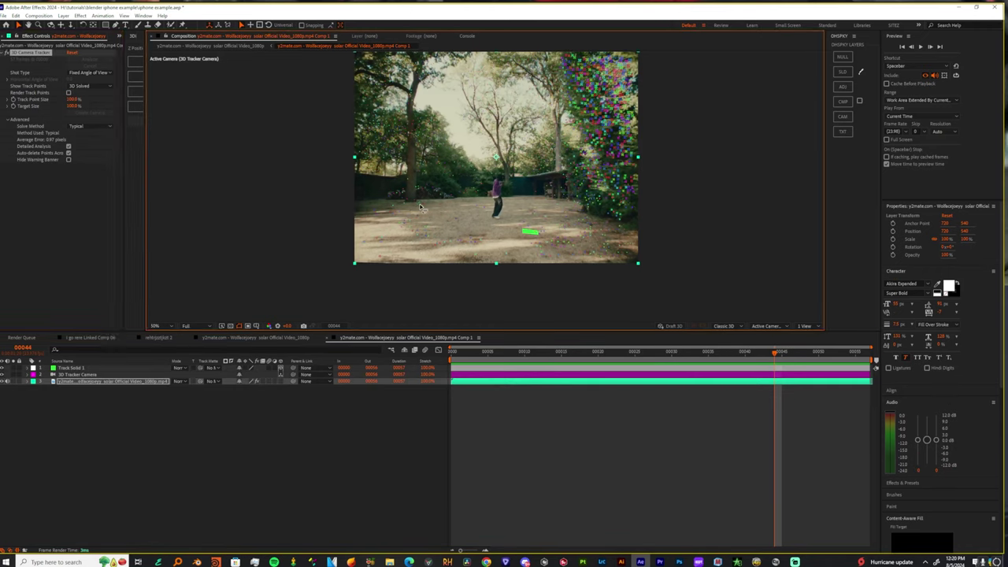
{"action": "left_click", "coordinate": [424, 169]}
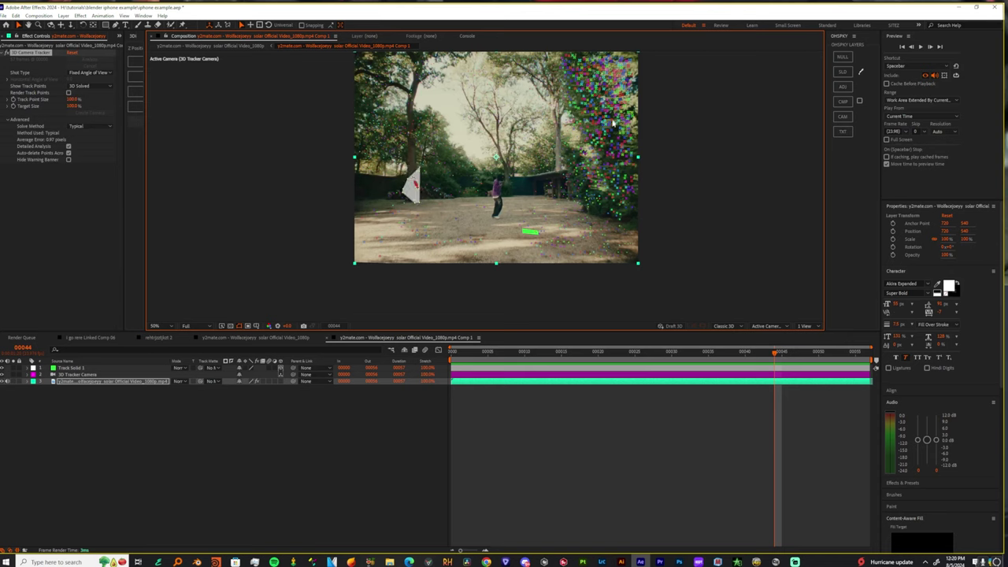
{"action": "mouse_move", "coordinate": [437, 218]}
{"action": "left_mouse_down", "text": "shift"}
{"action": "mouse_move", "coordinate": [412, 231]}
{"action": "mouse_move", "coordinate": [441, 245]}
{"action": "left_mouse_up", "text": "shift"}
{"action": "left_click", "coordinate": [441, 244]}
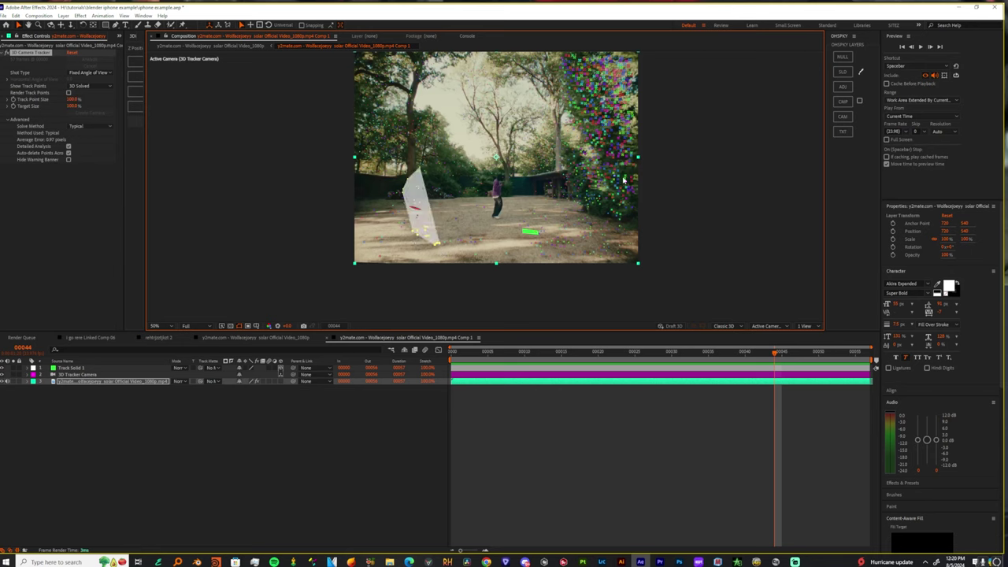
{"action": "mouse_move", "coordinate": [622, 145]}
{"action": "left_mouse_down", "text": "shift"}
{"action": "mouse_move", "coordinate": [621, 164]}
{"action": "mouse_move", "coordinate": [615, 154]}
{"action": "left_mouse_up", "text": "shift"}
{"action": "right_click", "coordinate": [618, 155]}
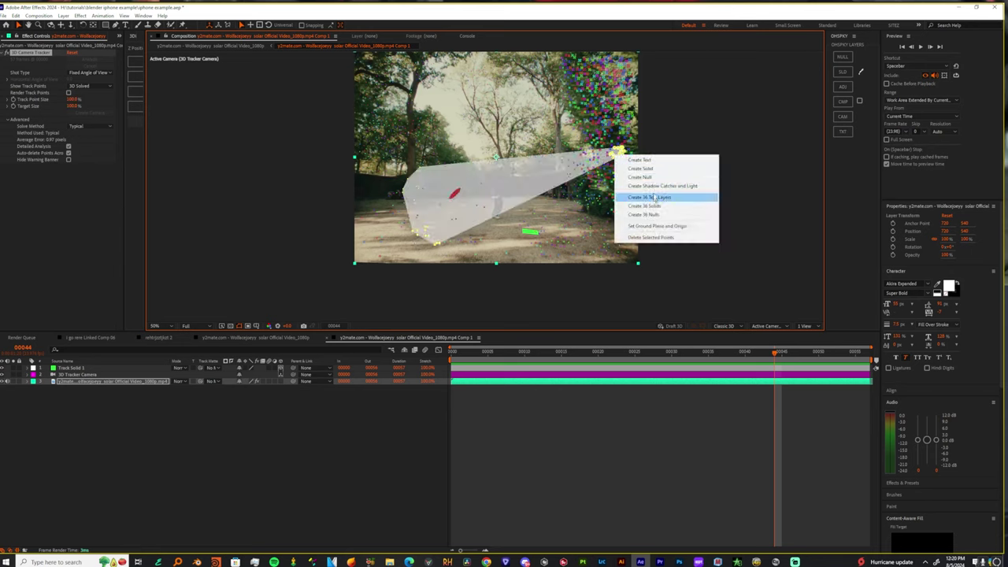
{"action": "left_click", "coordinate": [656, 215]}
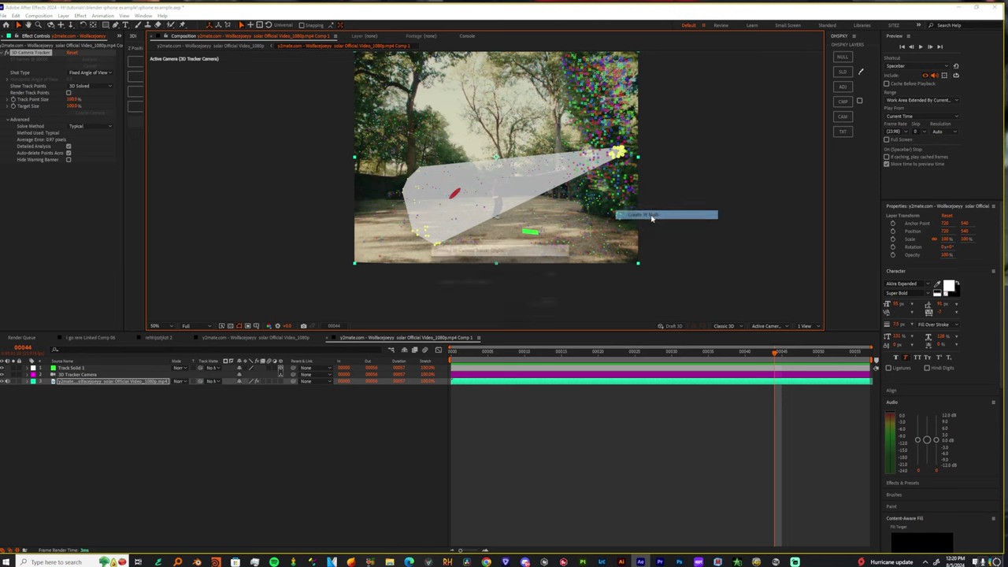
{"action": "left_click_drag", "start_coordinate": [489, 358], "coordinate": [859, 369]}
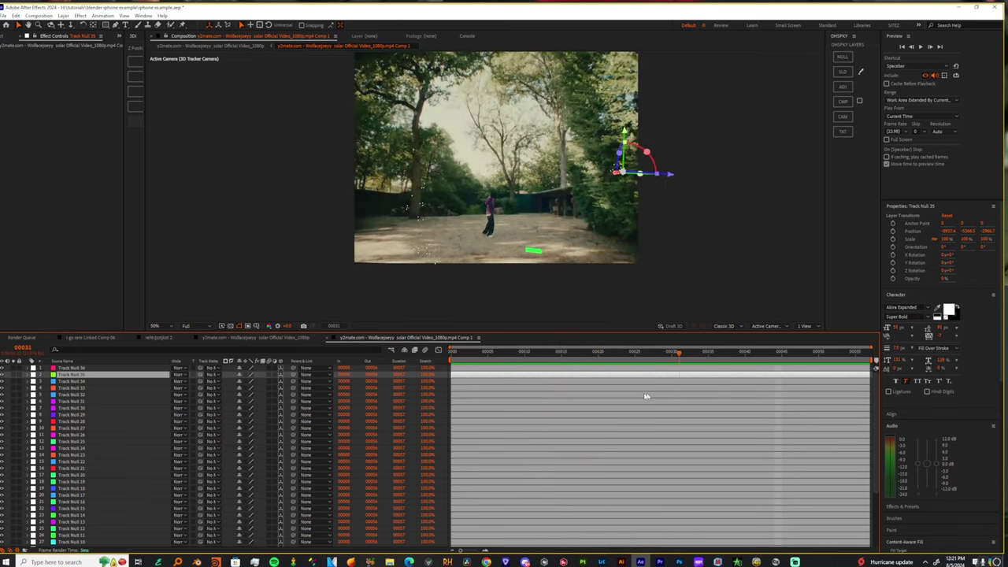
- Select all layers from the source footage up to Track Null 36 and run the Export Composition Data to JSON script
{"action": "scroll", "coordinate": [67, 504], "scroll_direction": "down", "scroll_amount": 4}
{"action": "left_click", "coordinate": [70, 536]}
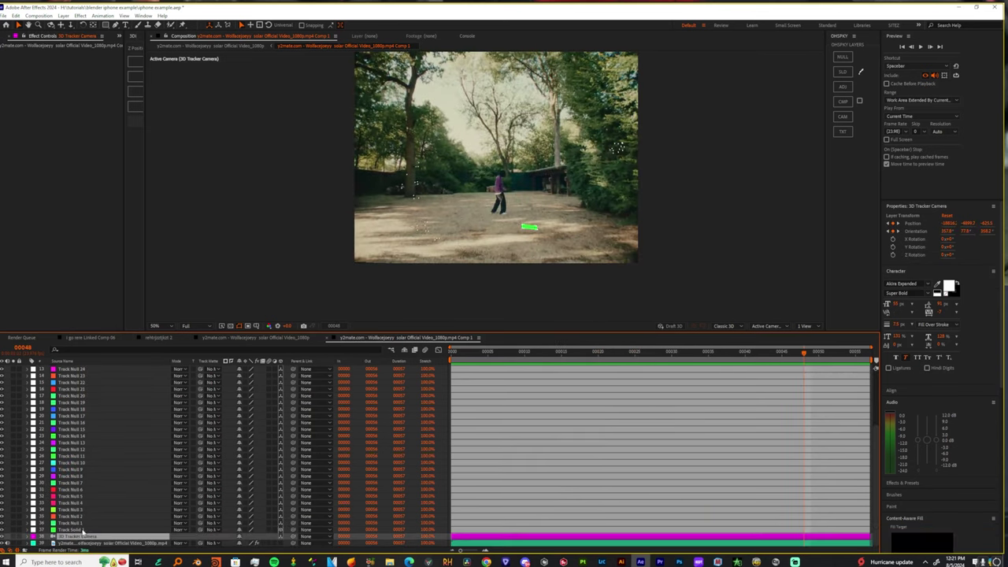
{"action": "scroll", "coordinate": [83, 533], "scroll_direction": "up", "scroll_amount": 1}
{"action": "scroll", "coordinate": [77, 527], "scroll_direction": "down", "scroll_amount": 1}
{"action": "left_click", "coordinate": [67, 543]}
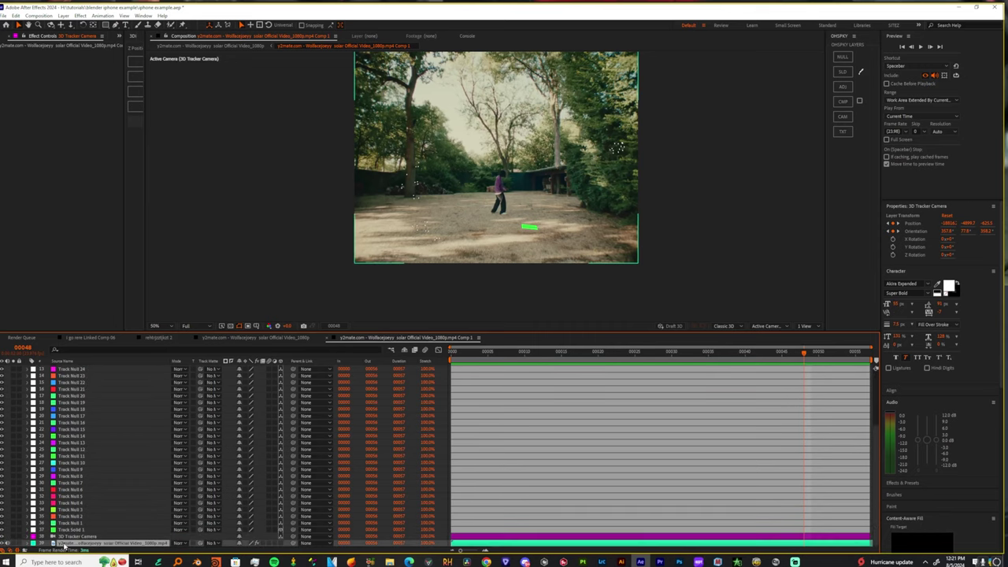
{"action": "scroll", "coordinate": [69, 536], "scroll_direction": "up", "scroll_amount": 4}
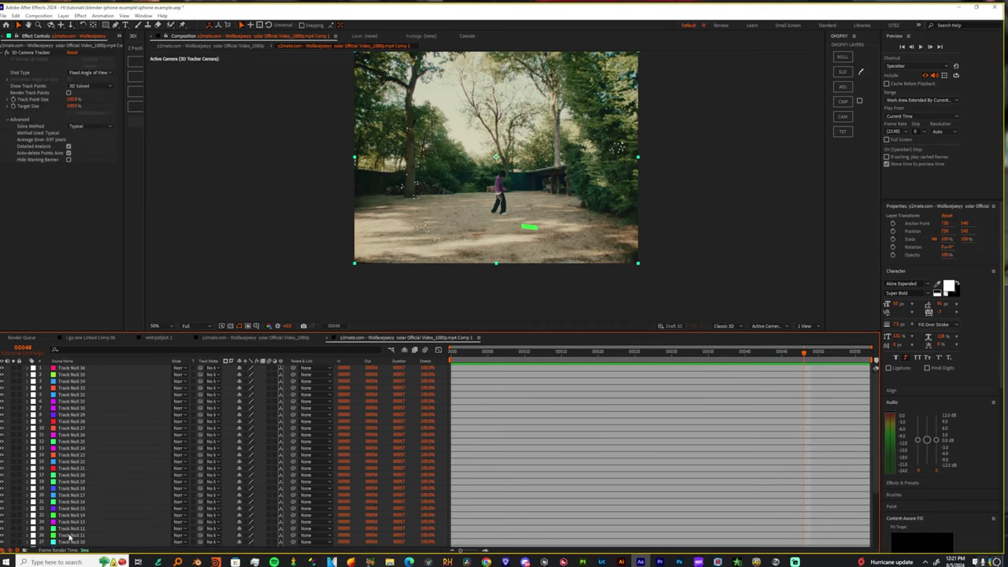
{"action": "left_click", "coordinate": [73, 370], "text": "shift"}
{"action": "left_click", "coordinate": [5, 16]}
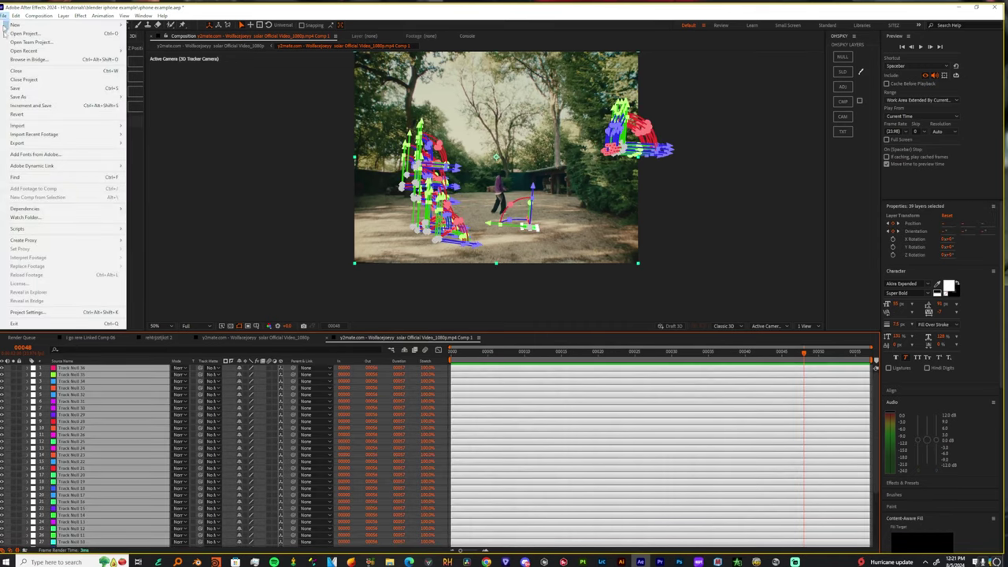
{"action": "mouse_move", "coordinate": [34, 230]}
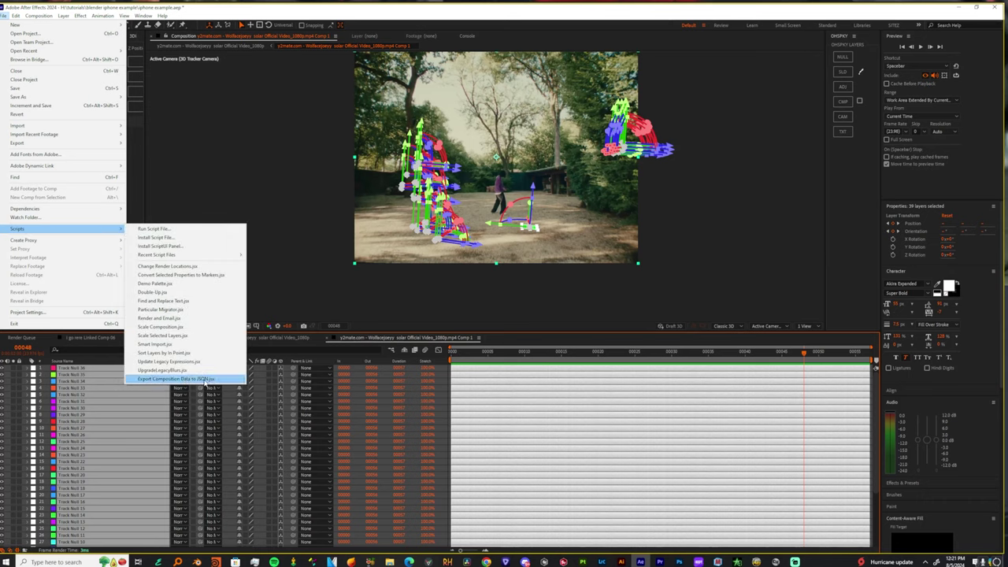
{"action": "left_click", "coordinate": [212, 380]}
- Export the selected layers over the work area to a JSON file named YOYOYO in the blend 2 ae track folder
{"action": "left_click", "coordinate": [601, 254]}
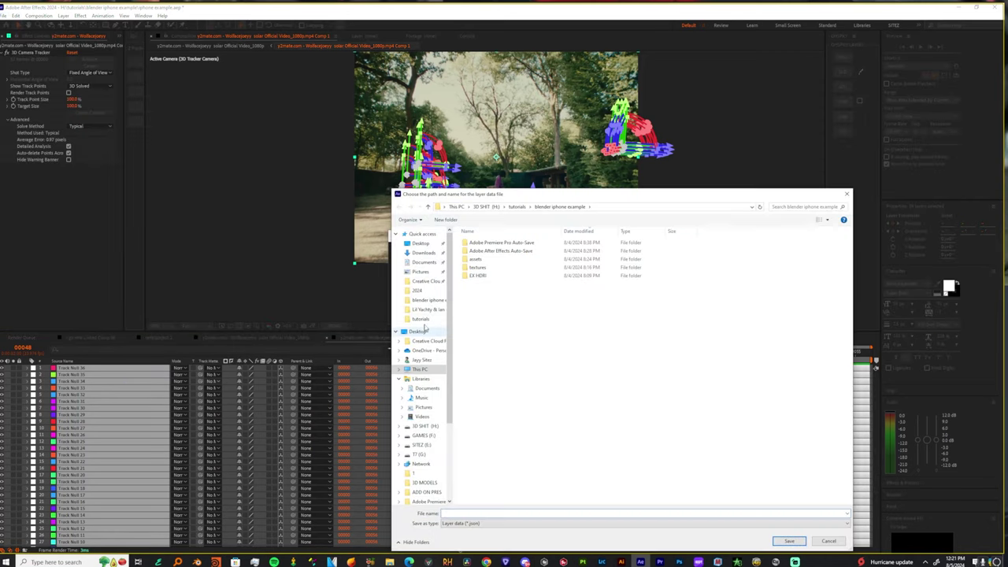
{"action": "left_click", "coordinate": [421, 318]}
{"action": "double_click", "coordinate": [529, 251]}
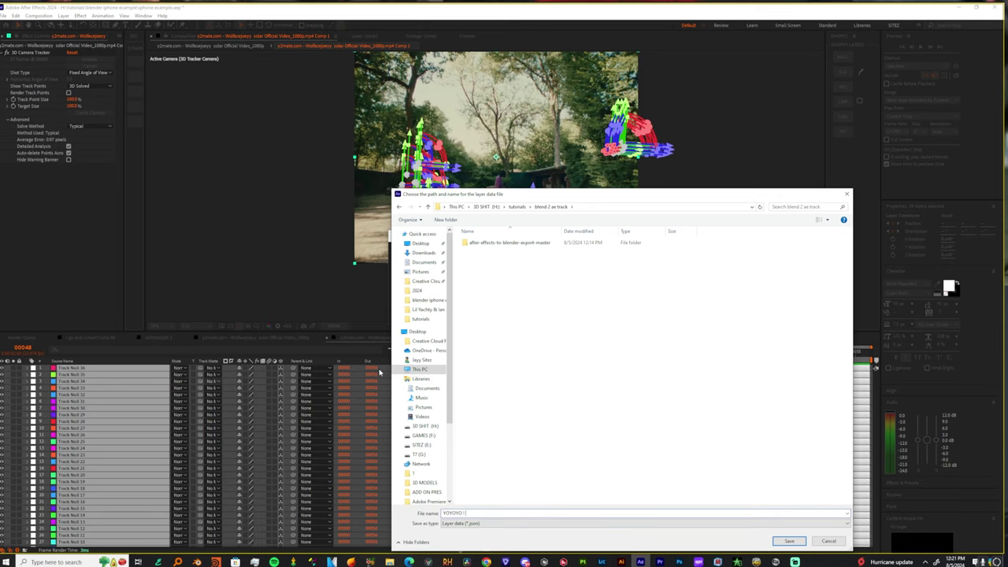
{"action": "left_click", "coordinate": [790, 541]}
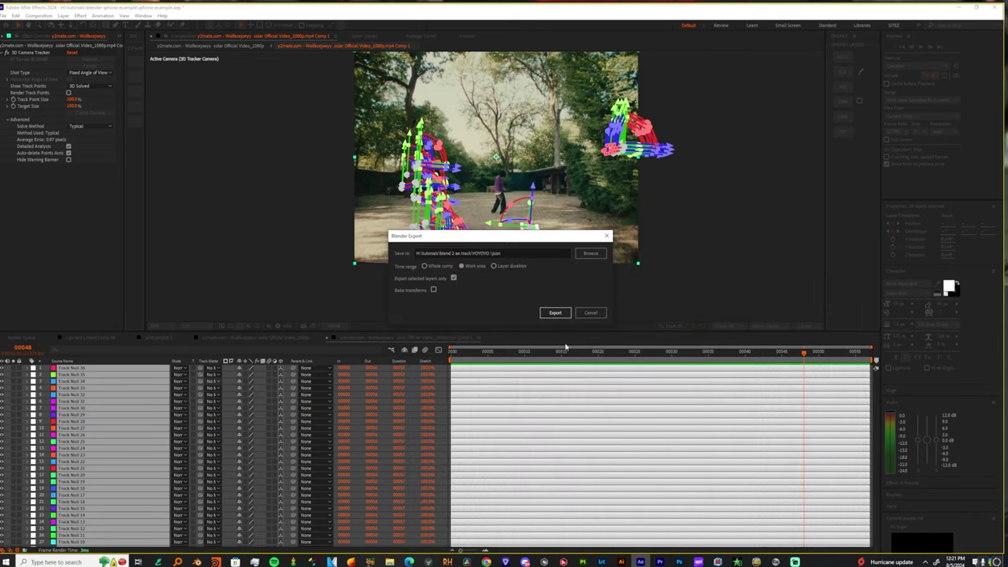
{"action": "left_click", "coordinate": [555, 313]}
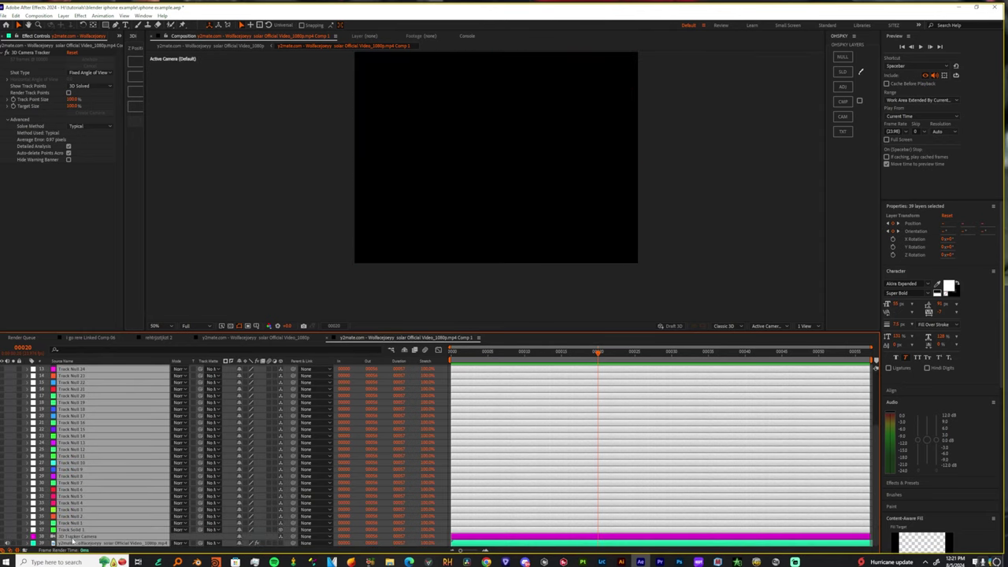
- Keep the nulls, solid and tracker camera hidden, select the source footage layer, and queue the composition for rendering
{"action": "left_click", "coordinate": [4, 531]}
{"action": "left_click", "coordinate": [4, 531]}
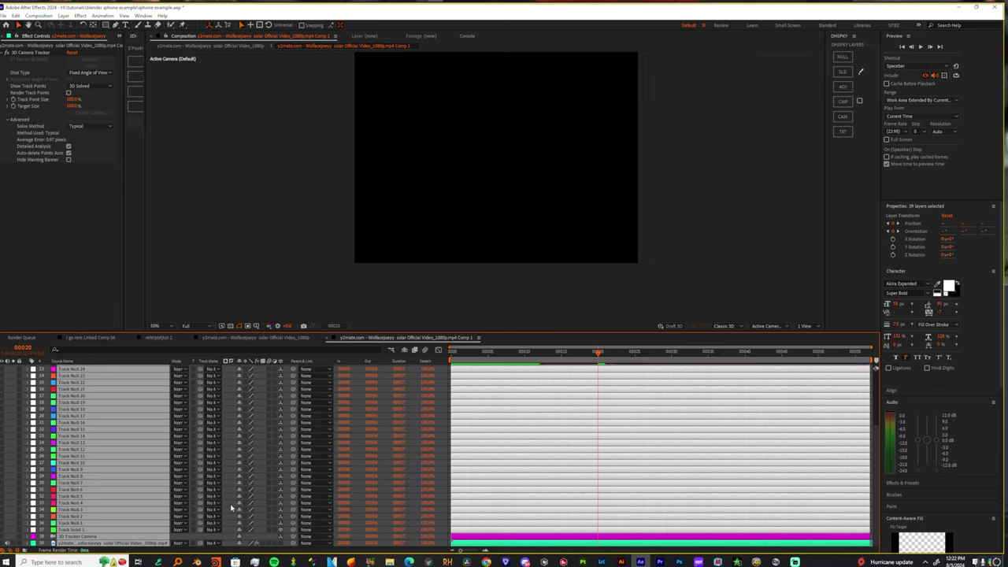
{"action": "key", "text": "F2"}
{"action": "left_click", "coordinate": [75, 544]}
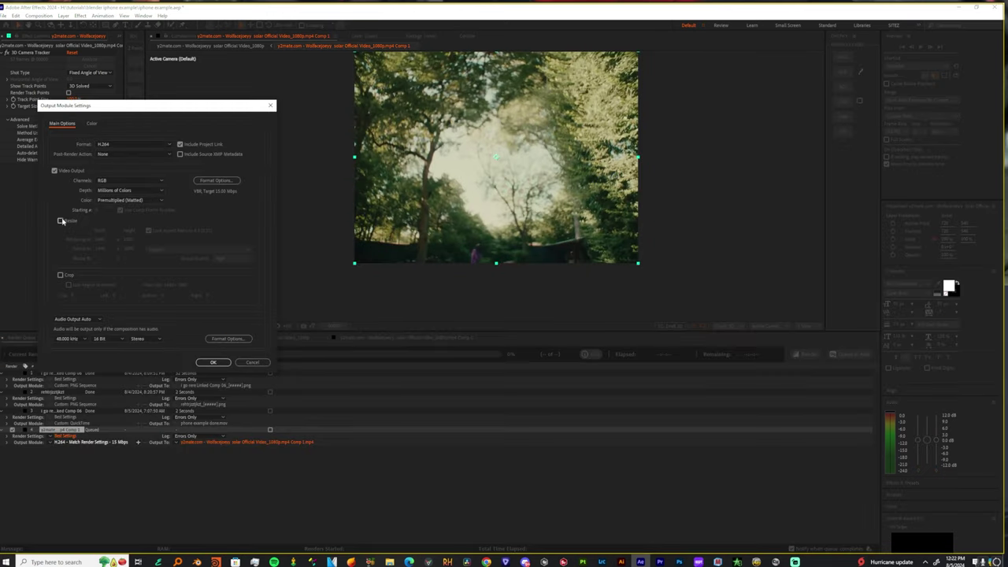
- Set the output module to PNG Sequence with RGB + Alpha channels, Trillions of Colors+ depth, and resizing enabled at 1440 x 1080
{"action": "left_click", "coordinate": [61, 221]}
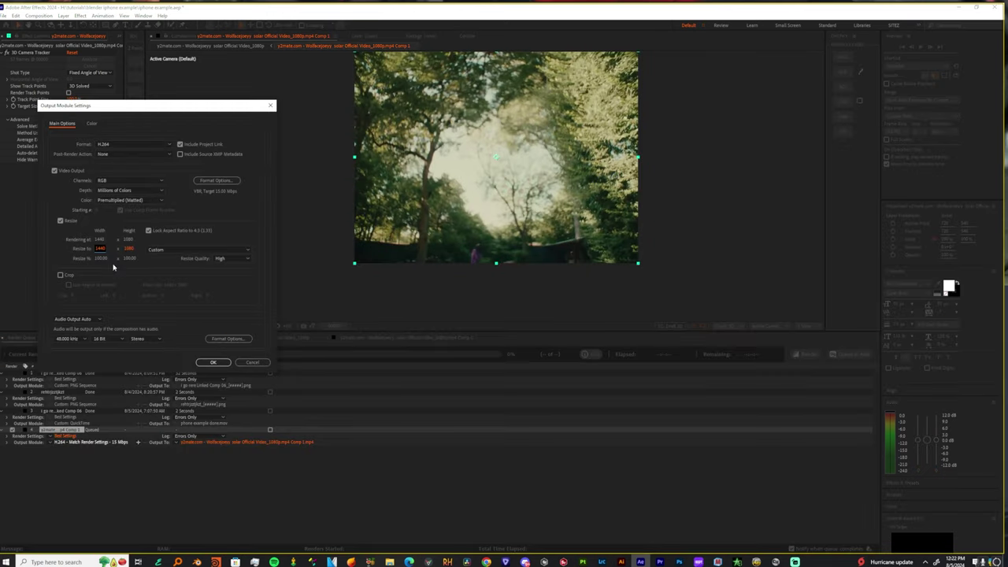
{"action": "left_click", "coordinate": [118, 192]}
{"action": "left_click", "coordinate": [101, 144]}
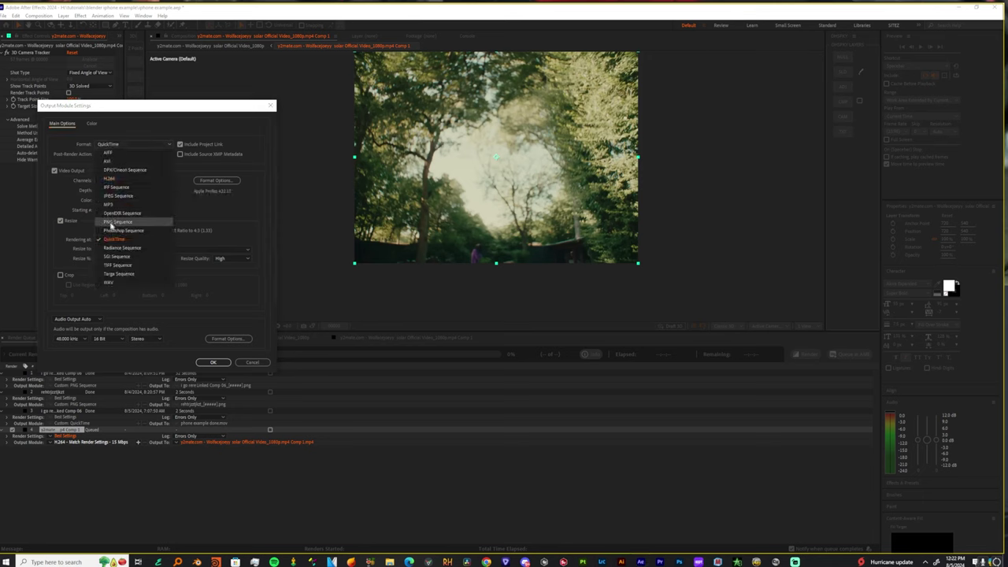
{"action": "left_click", "coordinate": [119, 221]}
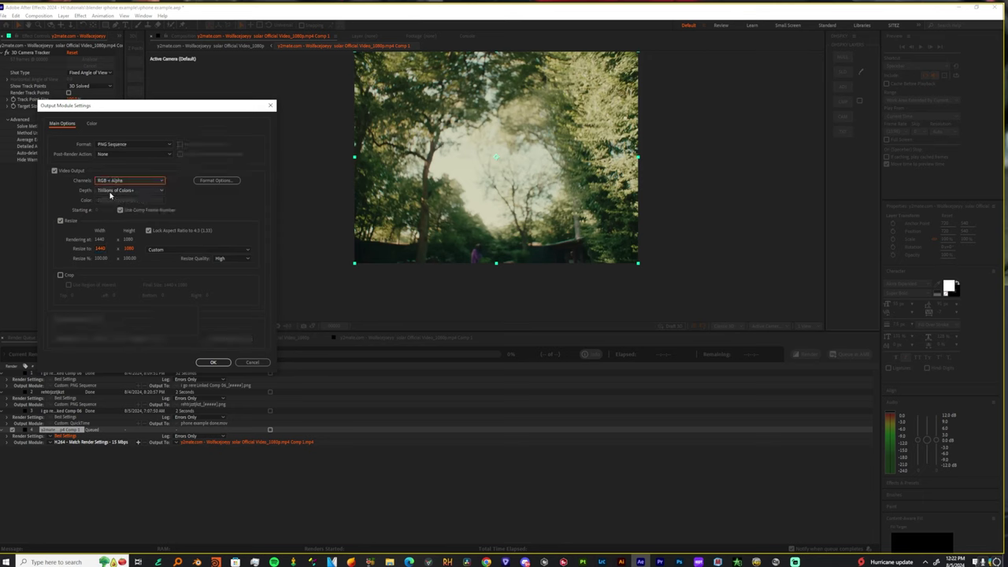
{"action": "left_click", "coordinate": [212, 362]}
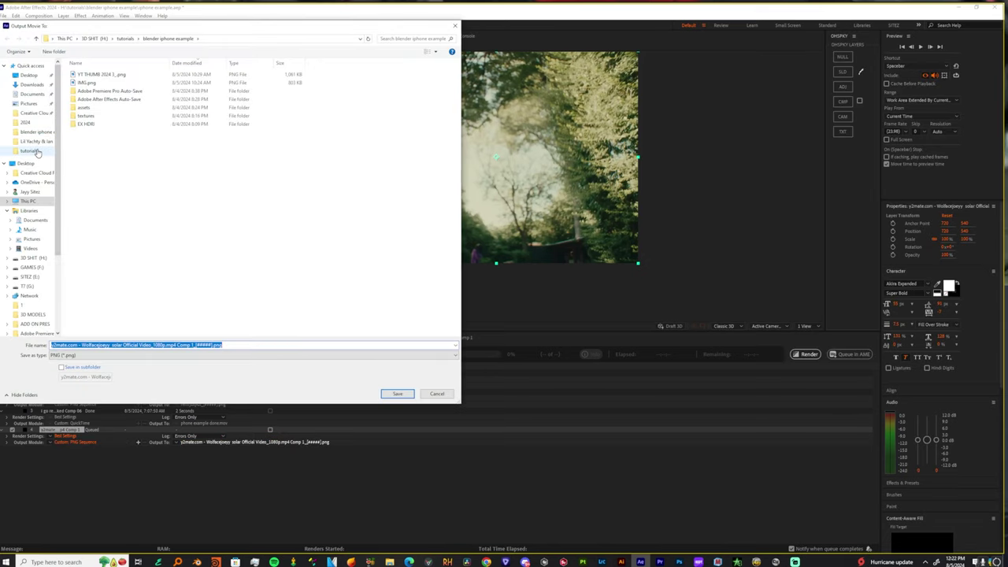
- Create a test animation folder in blend 2 ae track with an hdri + footage subfolder, and open it as the render destination
{"action": "left_click", "coordinate": [29, 151]}
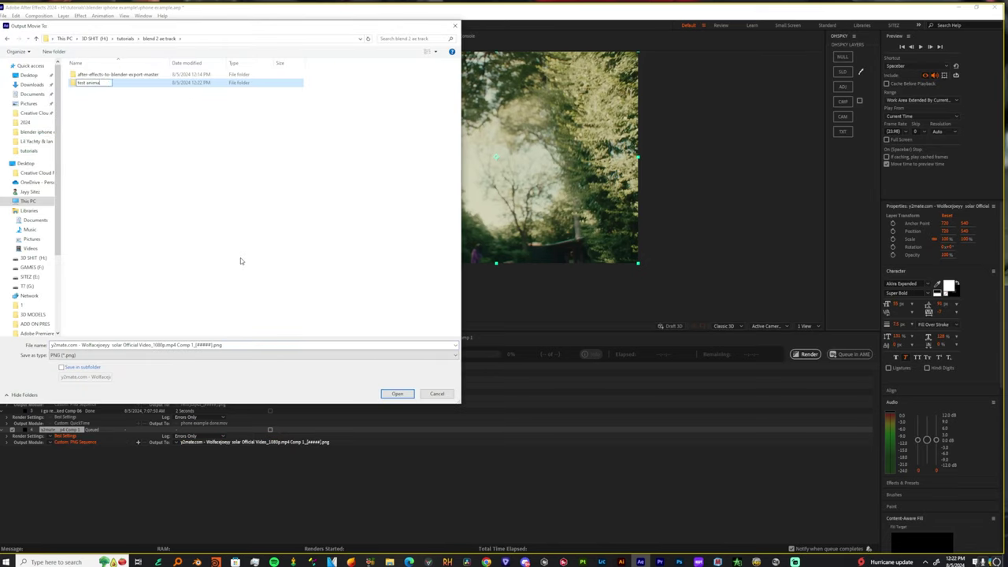
{"action": "type", "text": "tion"}
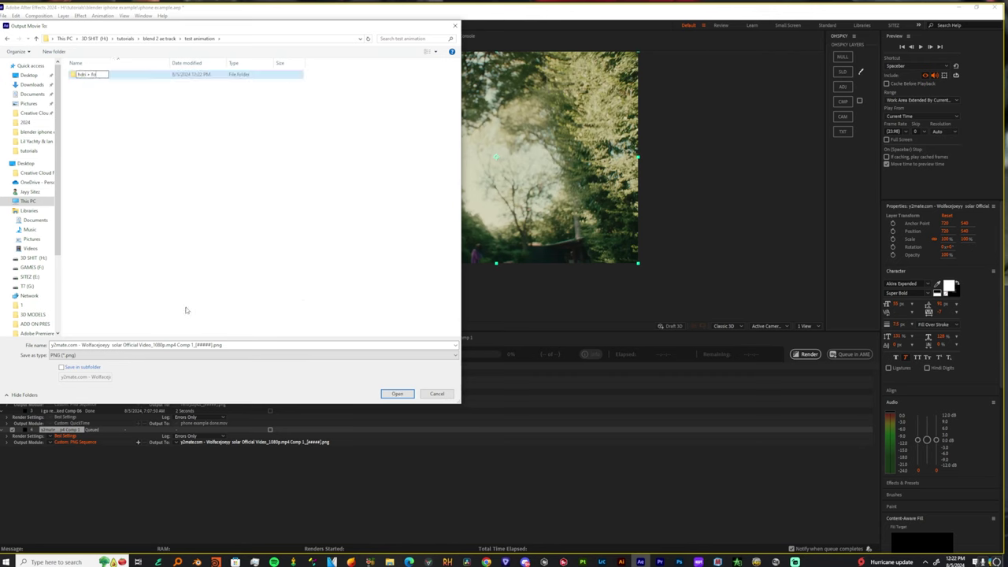
{"action": "key", "text": "Return"}
{"action": "double_click", "coordinate": [108, 77]}
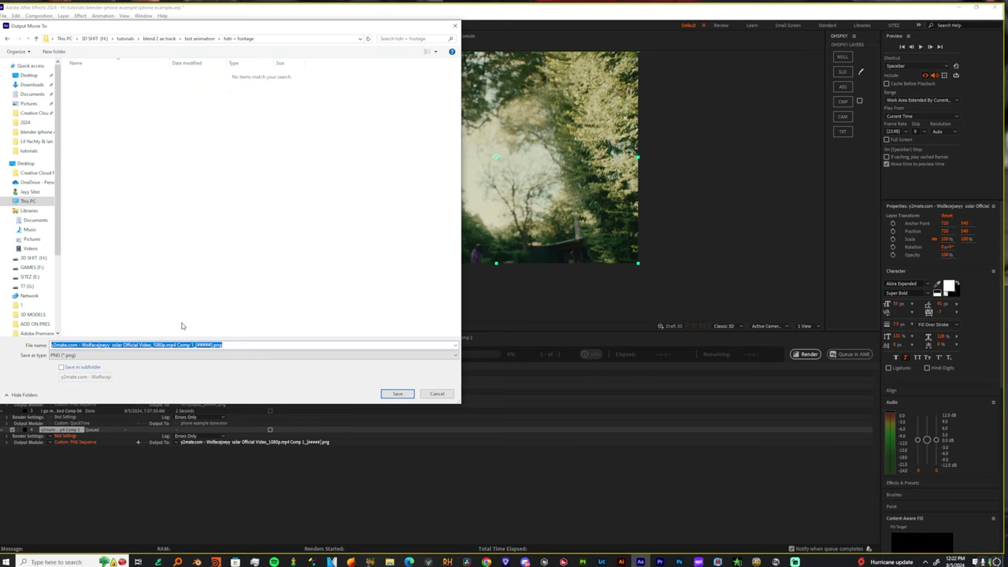
- Name the PNG sequence yuh and render it, accepting the color depth warning
{"action": "type", "text": "yuh"}
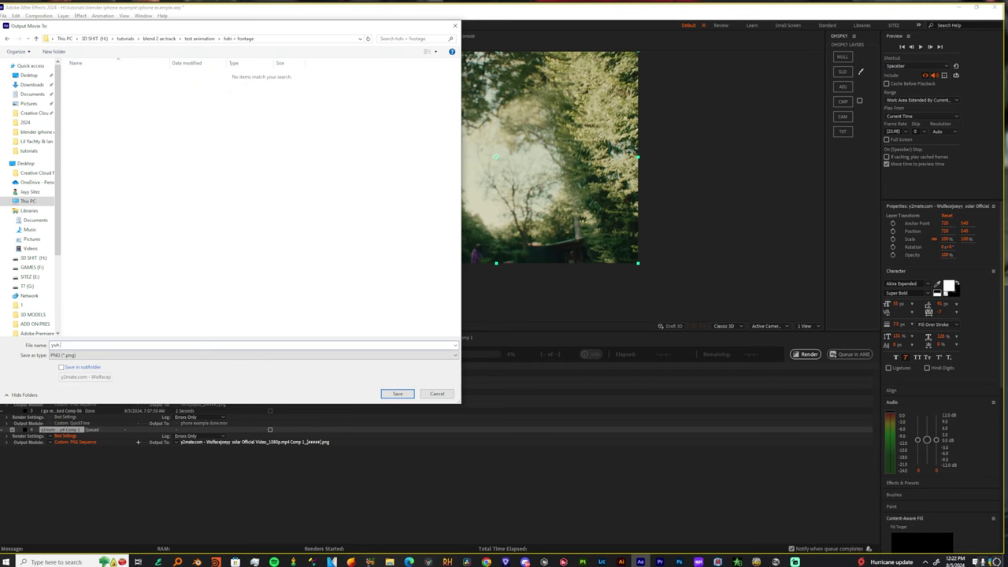
{"action": "left_click", "coordinate": [398, 394]}
{"action": "left_click", "coordinate": [809, 353]}
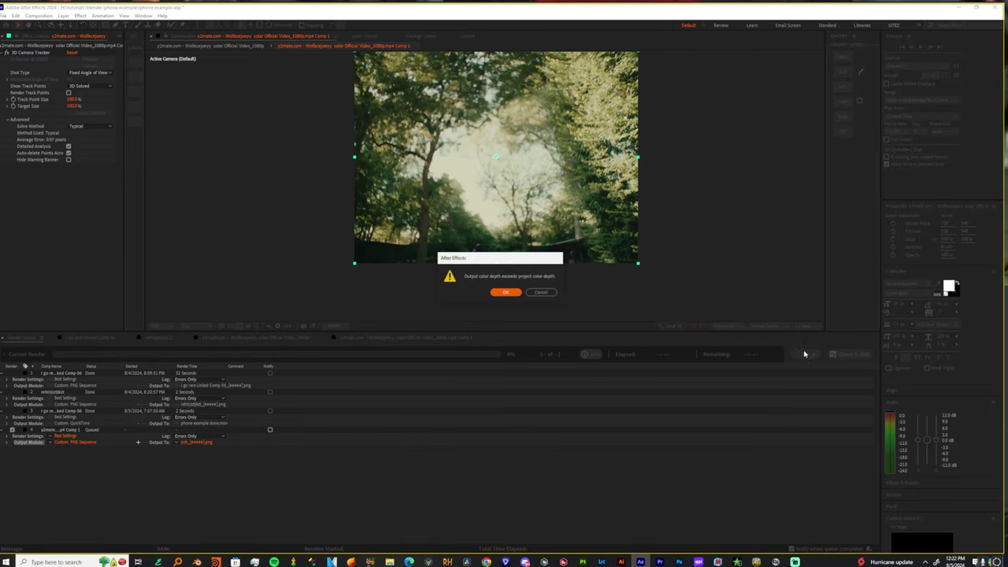
{"action": "left_click", "coordinate": [505, 293]}
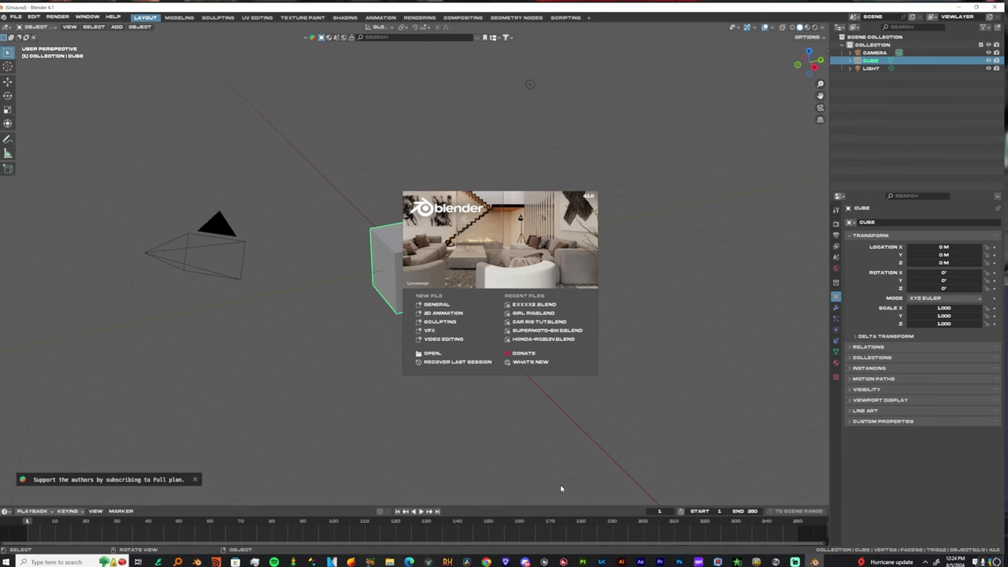
- Switch to Blender and delete the default camera, cube and light from the new scene
{"action": "left_click", "coordinate": [675, 149]}
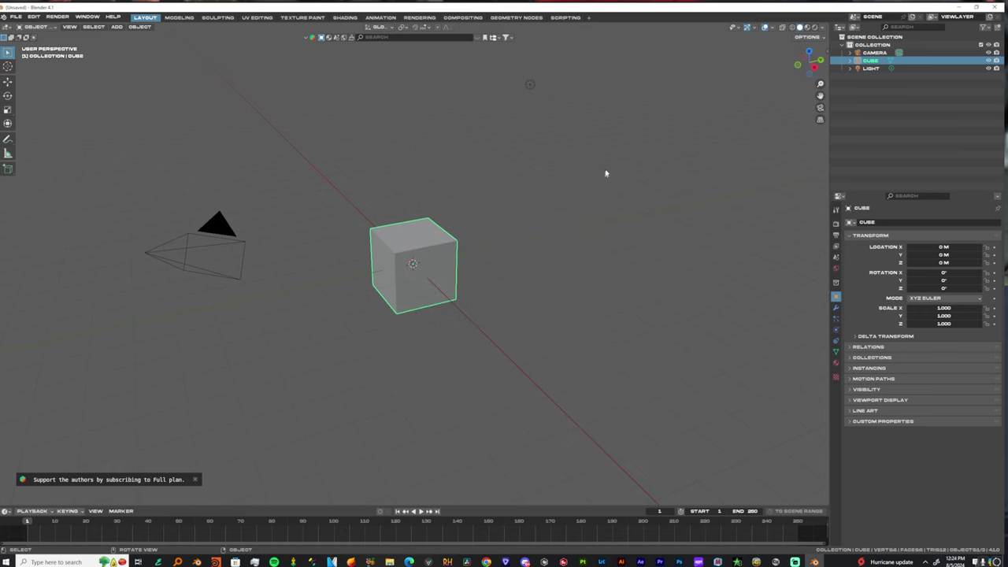
{"action": "left_click_drag", "start_coordinate": [608, 156], "coordinate": [128, 355]}
{"action": "key", "text": "Delete"}
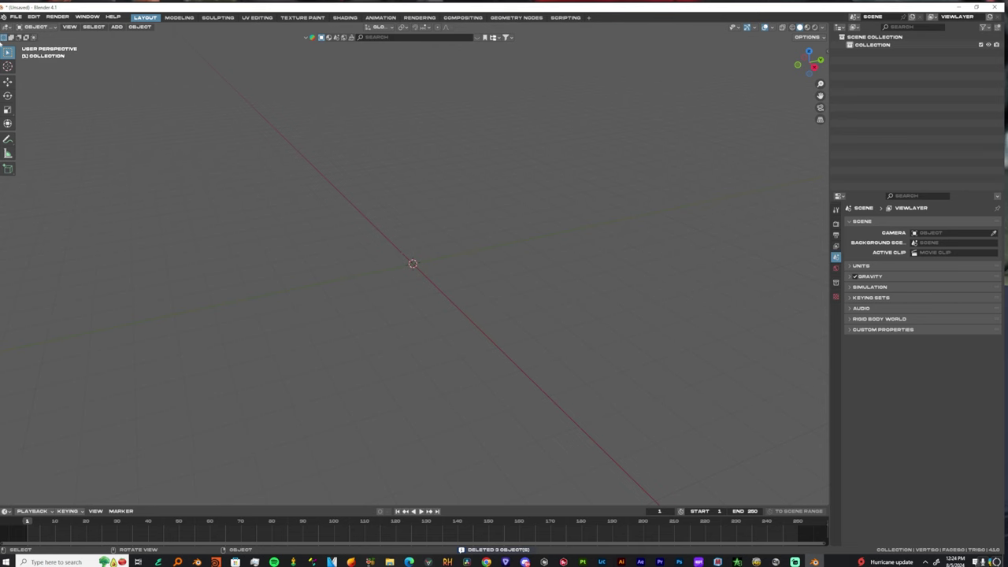
- Import the After Effects composition data file YOYOYO !.json from the blend 2 ae track folder
{"action": "left_click", "coordinate": [15, 16]}
{"action": "mouse_move", "coordinate": [35, 130]}
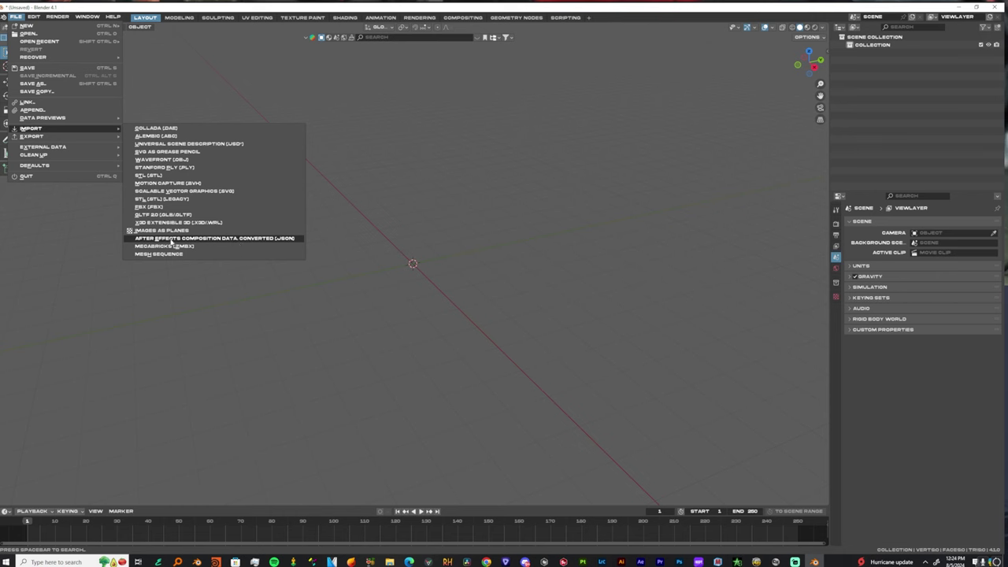
{"action": "left_click", "coordinate": [264, 239]}
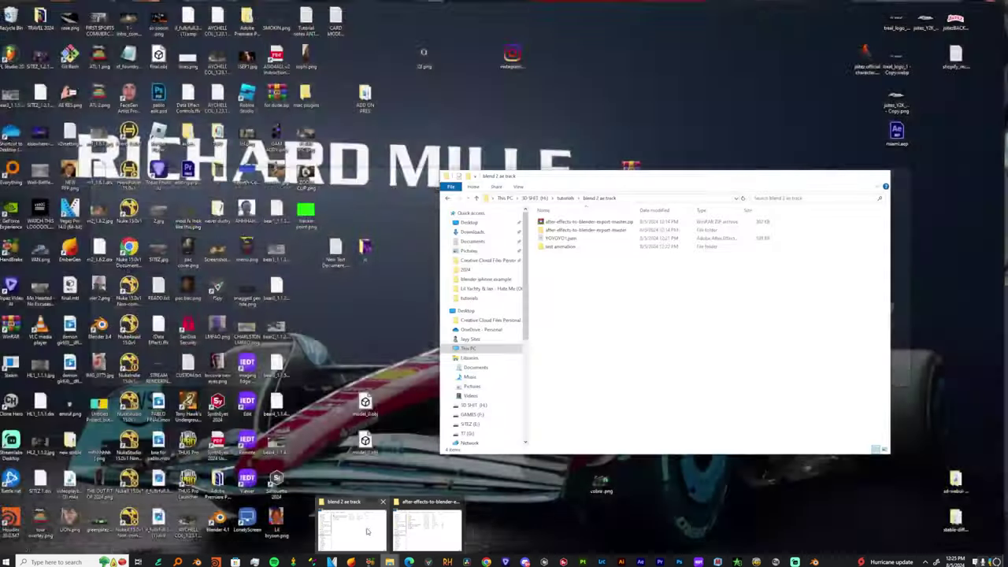
{"action": "left_click", "coordinate": [368, 532]}
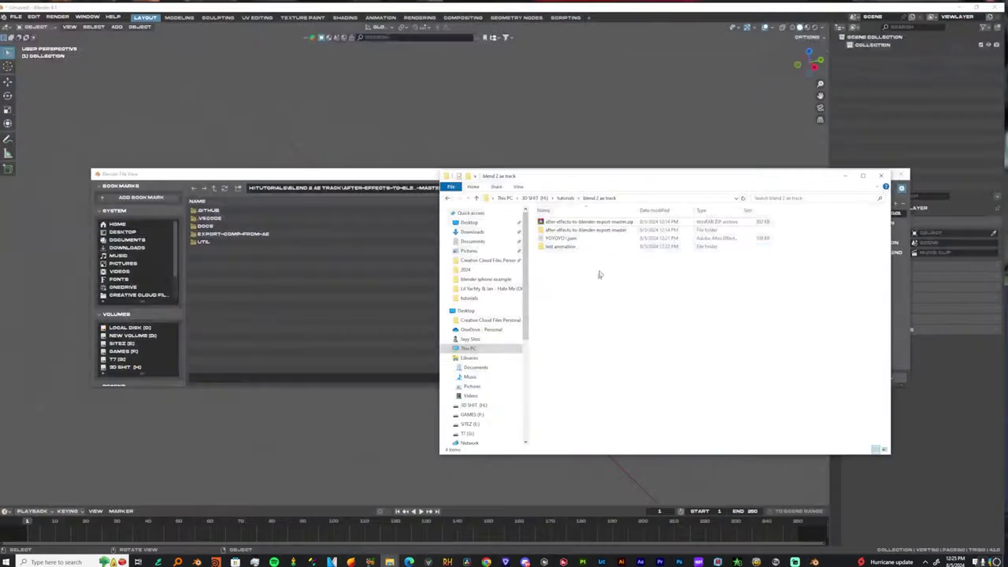
{"action": "left_click", "coordinate": [626, 198]}
{"action": "key", "text": "ctrl+c"}
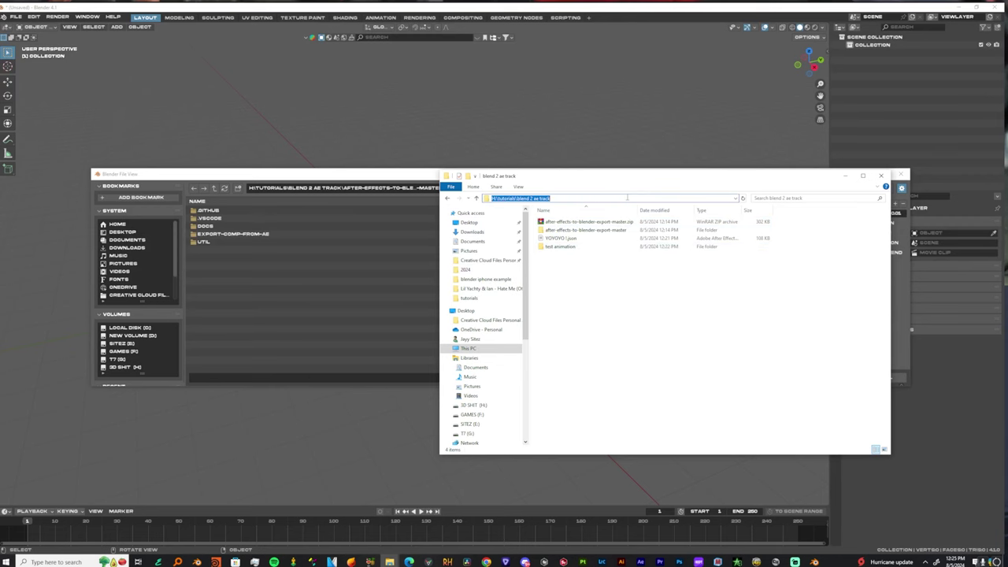
{"action": "left_click", "coordinate": [415, 188]}
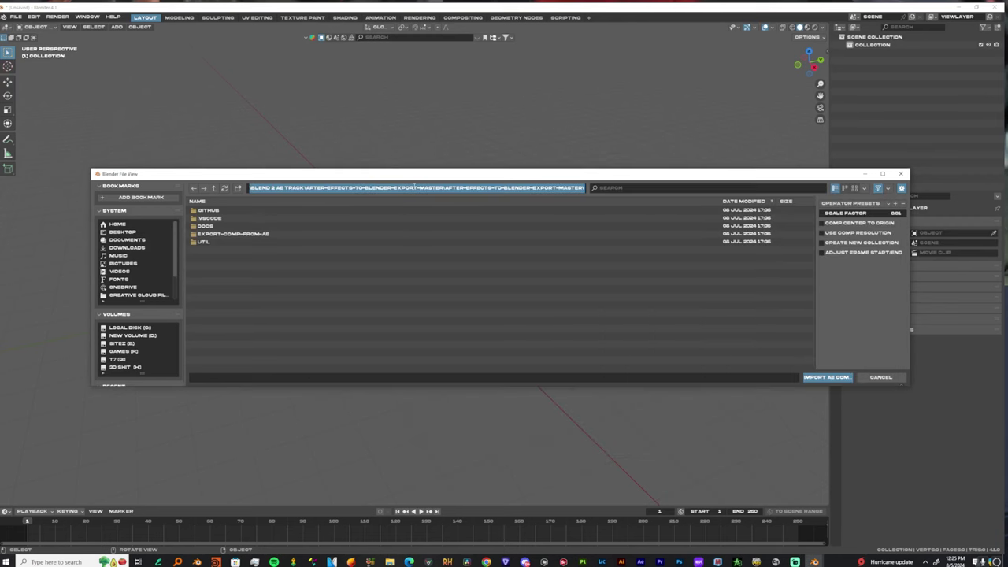
{"action": "key", "text": "ctrl+v"}
{"action": "key", "text": "Return"}
{"action": "double_click", "coordinate": [225, 227]}
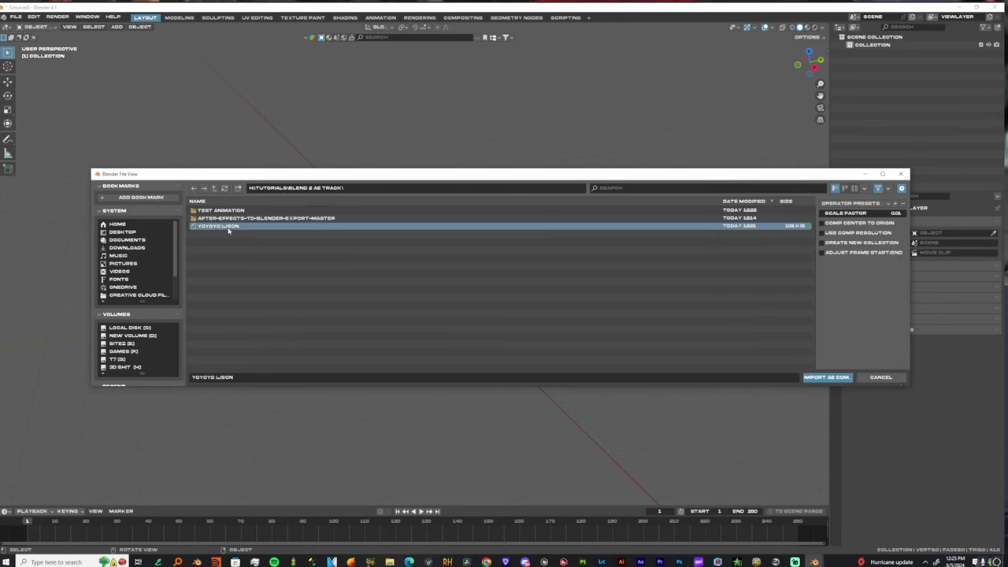
- Play and scrub the imported tracking animation, examining the nulls and camera motion in perspective and through the tracker camera
{"action": "scroll", "coordinate": [515, 308], "scroll_direction": "down", "scroll_amount": 5}
{"action": "scroll", "coordinate": [508, 297], "scroll_direction": "up", "scroll_amount": 4}
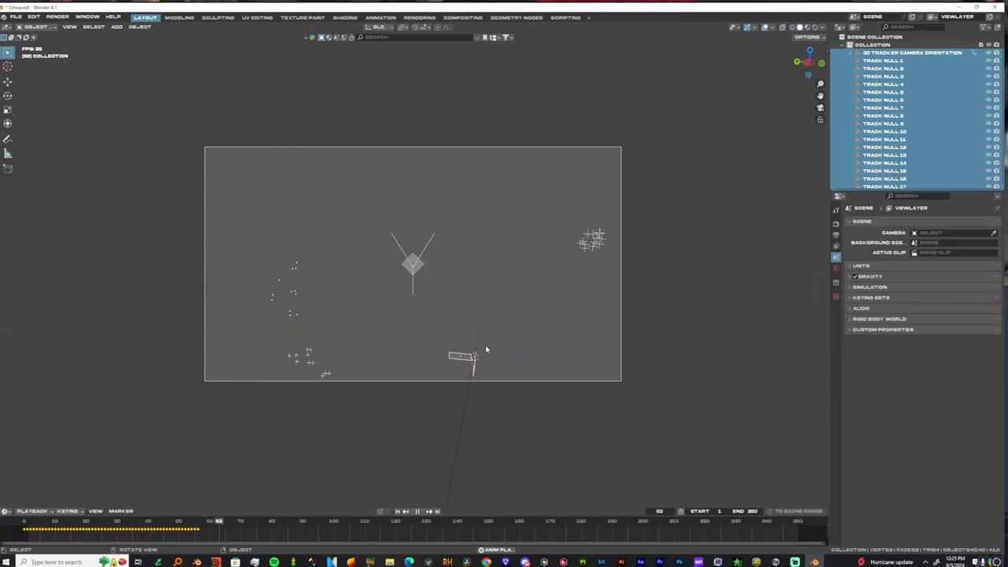
{"action": "key", "text": "space"}
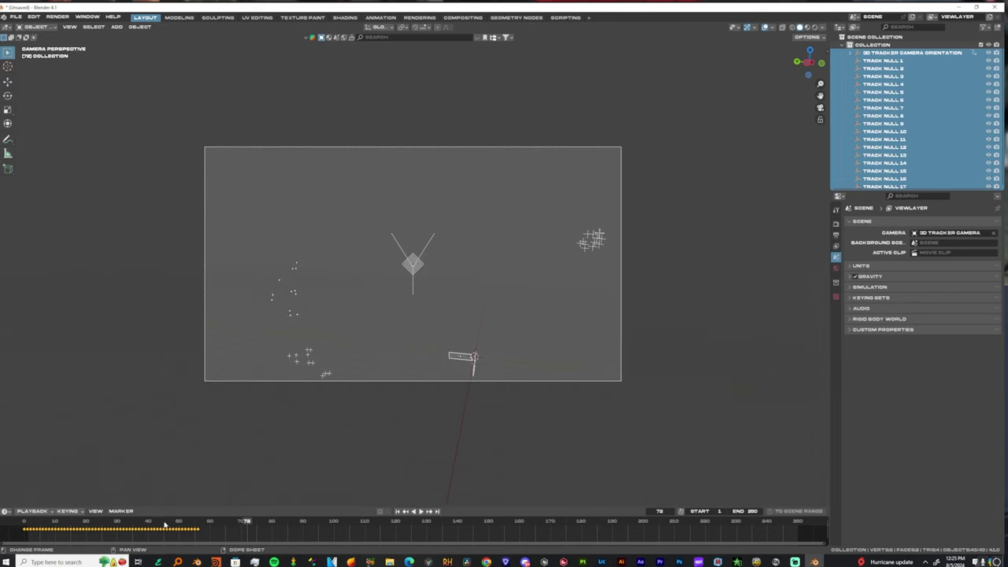
{"action": "left_click_drag", "start_coordinate": [164, 524], "coordinate": [110, 526]}
{"action": "middle_click_drag", "start_coordinate": [244, 412], "coordinate": [310, 407]}
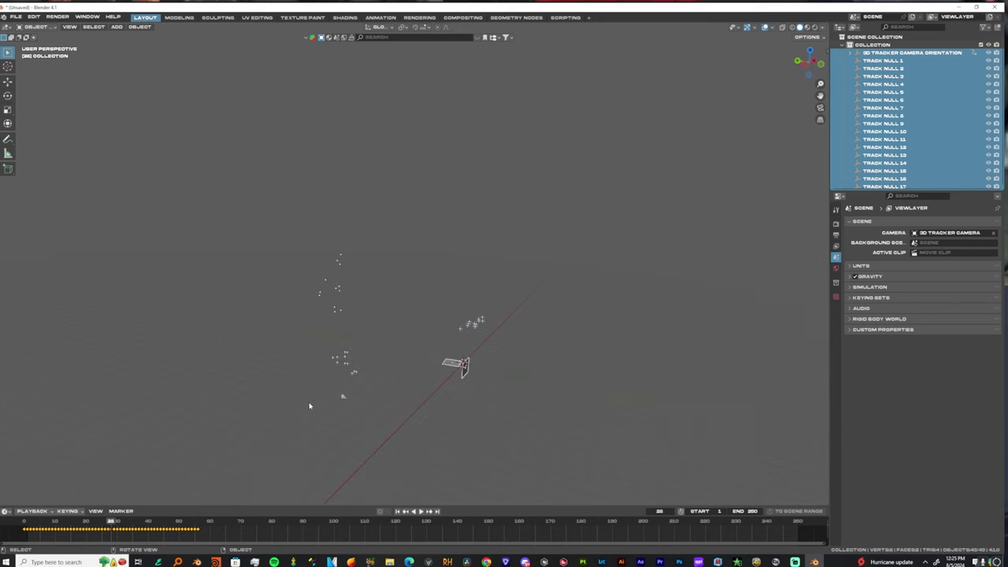
{"action": "key", "text": "KP_0"}
{"action": "left_click_drag", "start_coordinate": [34, 521], "coordinate": [28, 522]}
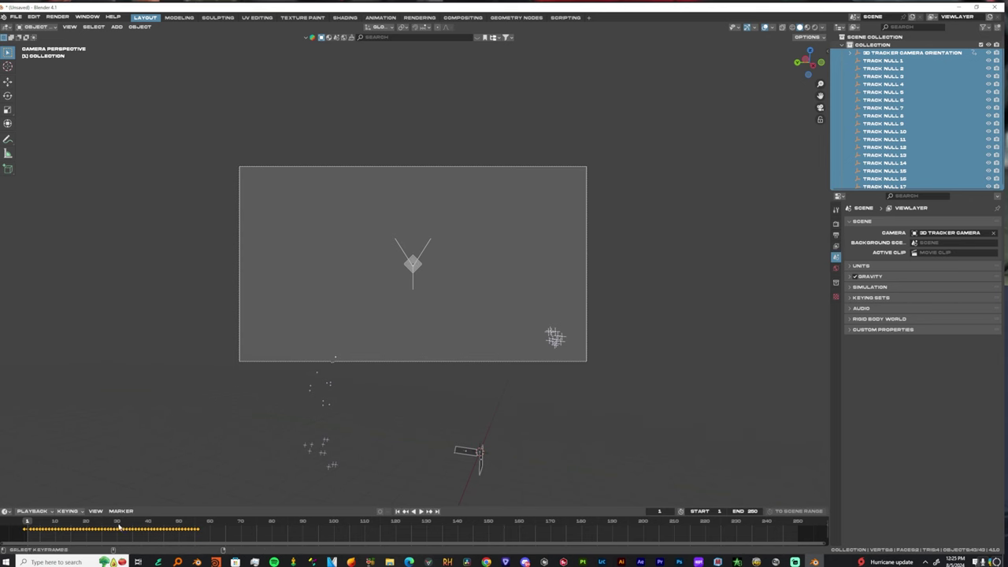
- Shift all the imported keyframes along the timeline so the animation begins at the scene's start frame 1
{"action": "key", "text": "Left"}
{"action": "scroll", "coordinate": [111, 532], "scroll_direction": "down", "scroll_amount": 2, "text": "alt"}
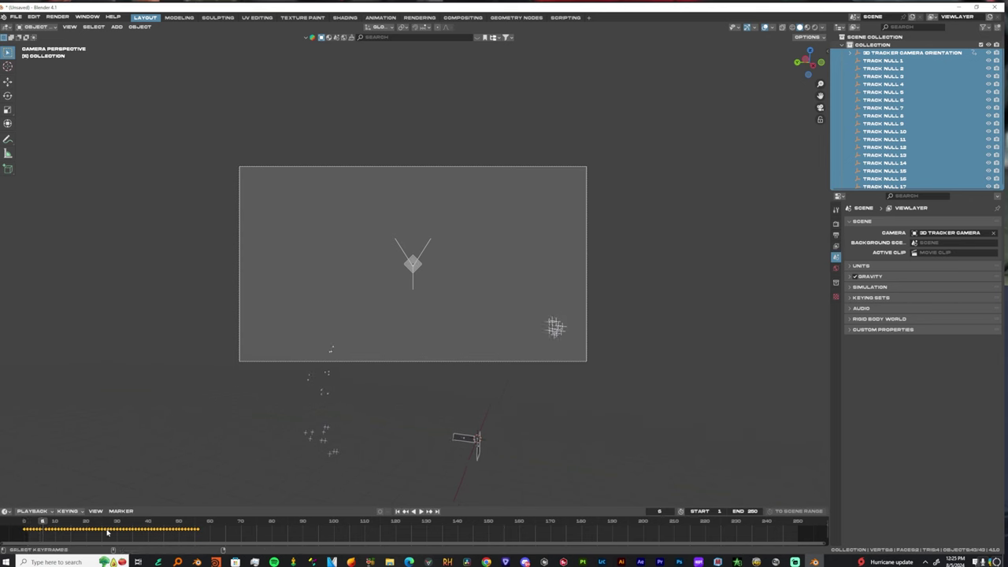
{"action": "scroll", "coordinate": [111, 533], "scroll_direction": "up", "scroll_amount": 1}
{"action": "scroll", "coordinate": [111, 533], "scroll_direction": "up", "scroll_amount": 1}
{"action": "middle_click_drag", "start_coordinate": [118, 532], "coordinate": [410, 531]}
{"action": "scroll", "coordinate": [296, 540], "scroll_direction": "up", "scroll_amount": 6}
{"action": "middle_click_drag", "start_coordinate": [307, 542], "coordinate": [401, 533]}
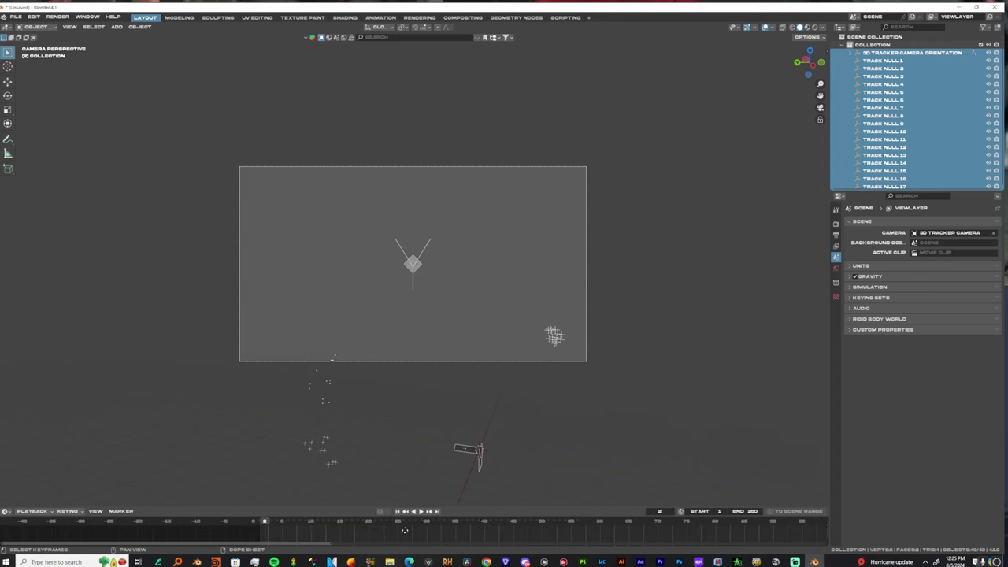
{"action": "scroll", "coordinate": [319, 531], "scroll_direction": "up", "scroll_amount": 2}
{"action": "middle_click_drag", "start_coordinate": [310, 533], "coordinate": [315, 529]}
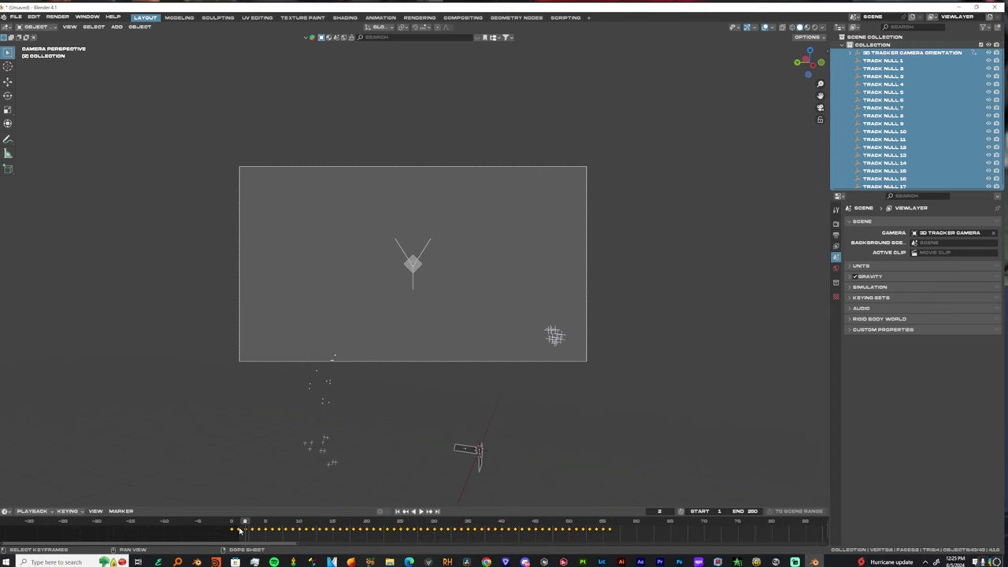
{"action": "key", "text": "g"}
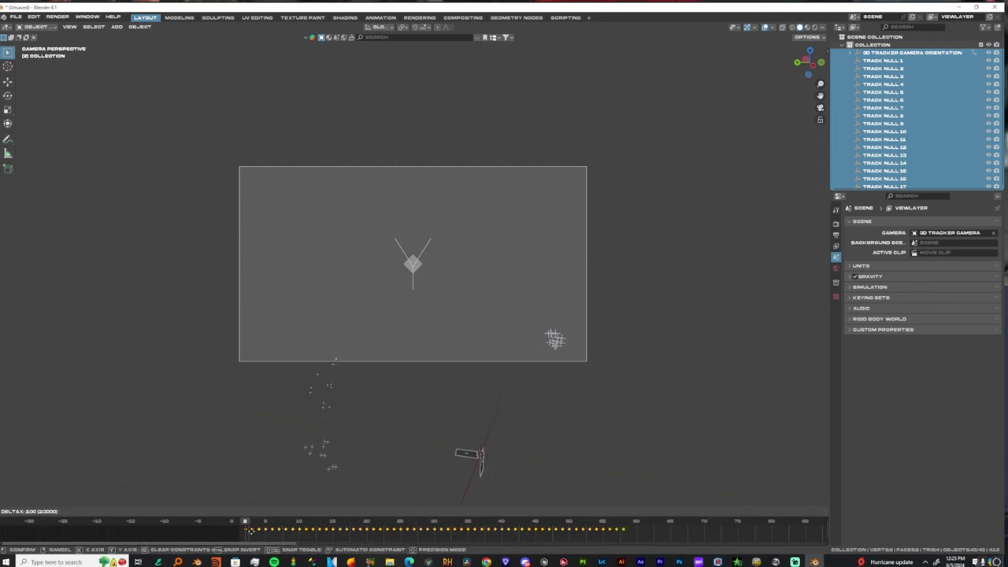
{"action": "left_click", "coordinate": [241, 526]}
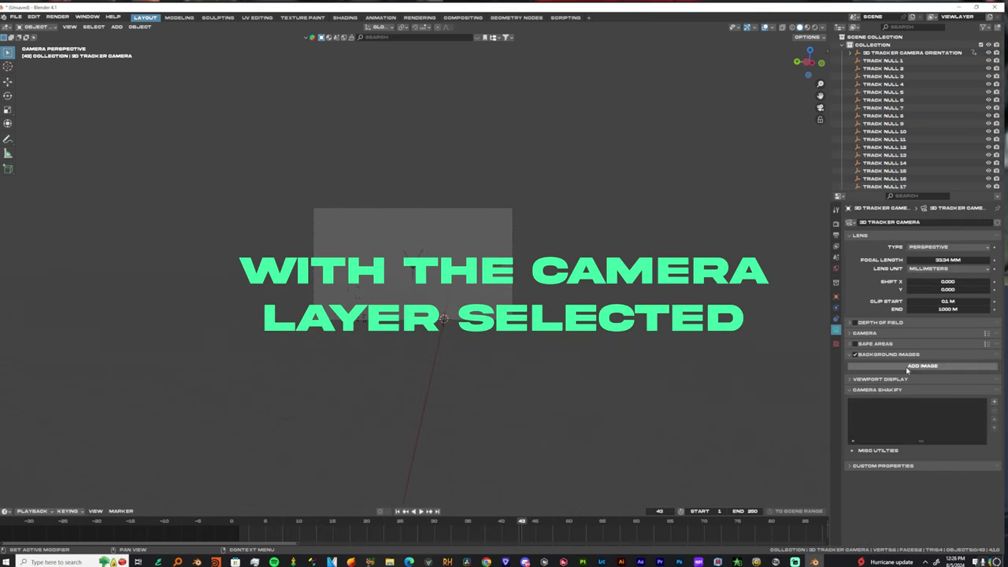
- Add all yuh PNG frames from test animation's hdri + footage folder as the 3D tracker camera's background image sequence
{"action": "left_click", "coordinate": [922, 366]}
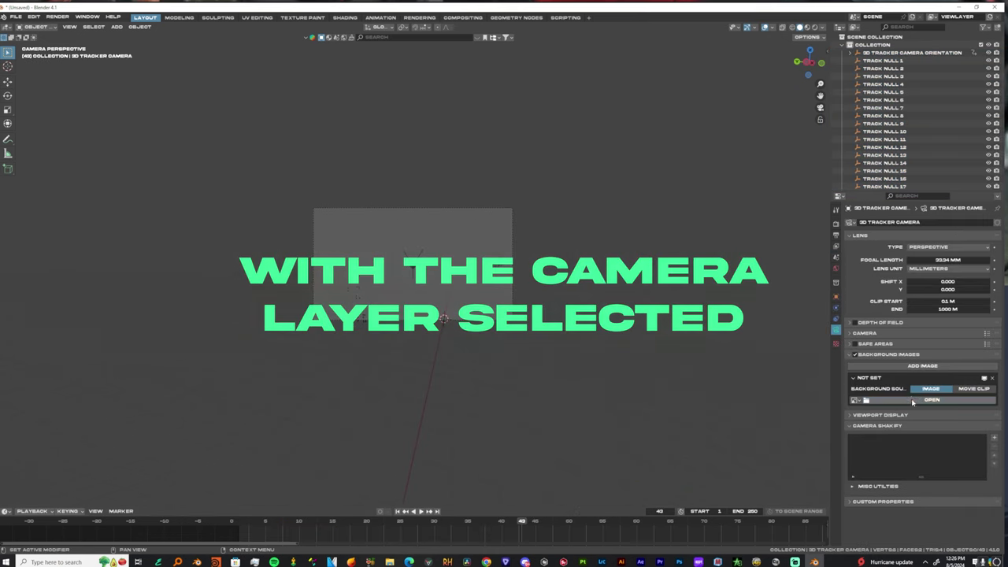
{"action": "left_click", "coordinate": [932, 400]}
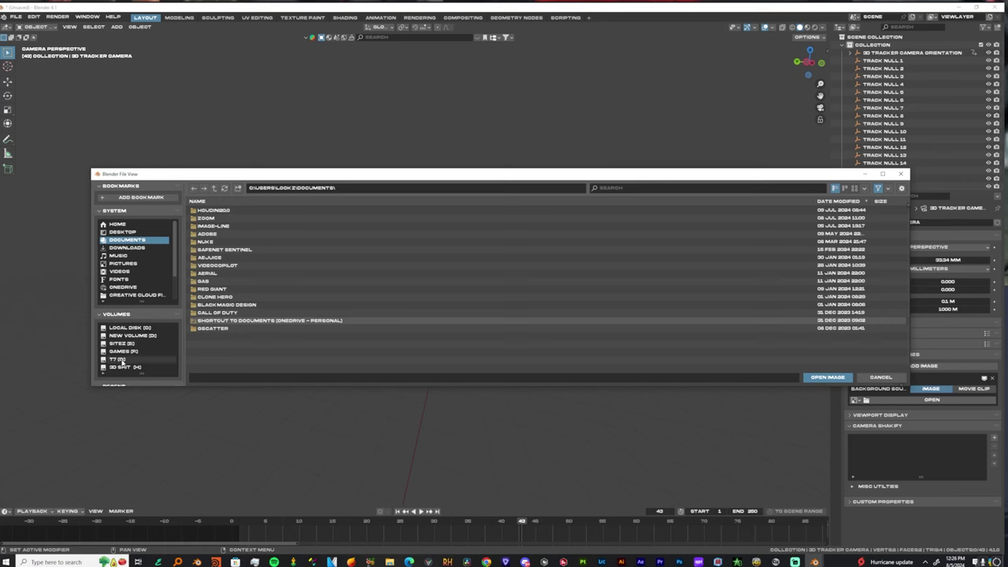
{"action": "scroll", "coordinate": [119, 358], "scroll_direction": "down", "scroll_amount": 1}
{"action": "scroll", "coordinate": [119, 358], "scroll_direction": "down", "scroll_amount": 1}
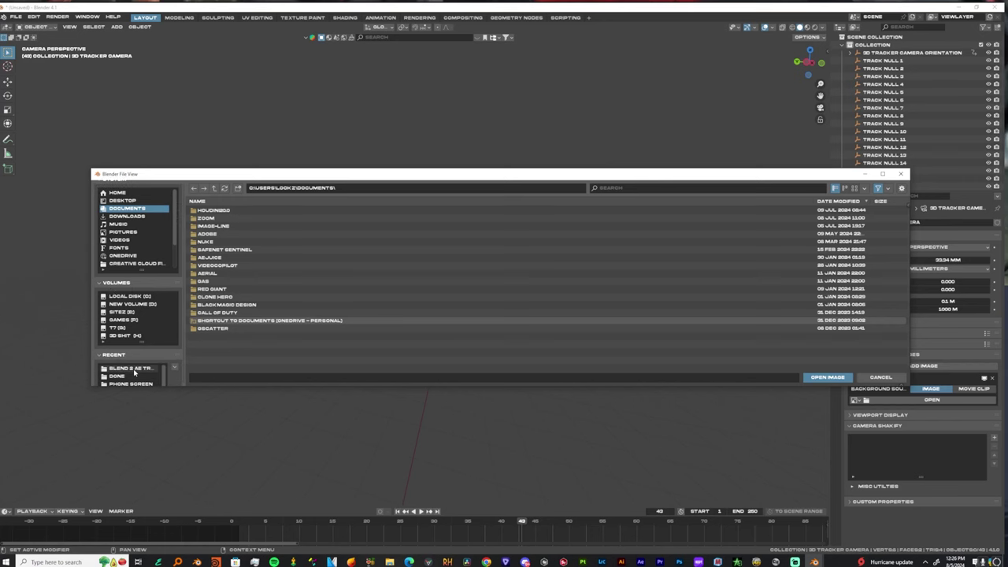
{"action": "left_click", "coordinate": [132, 367]}
{"action": "double_click", "coordinate": [217, 210]}
{"action": "left_click", "coordinate": [194, 190]}
{"action": "double_click", "coordinate": [217, 221]}
{"action": "key", "text": "a"}
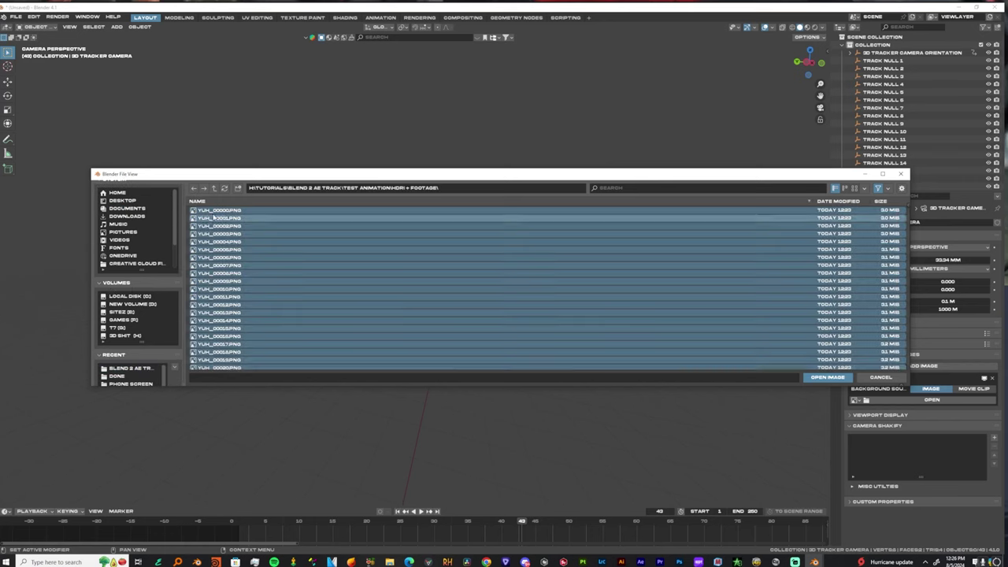
{"action": "scroll", "coordinate": [396, 334], "scroll_direction": "down", "scroll_amount": 10}
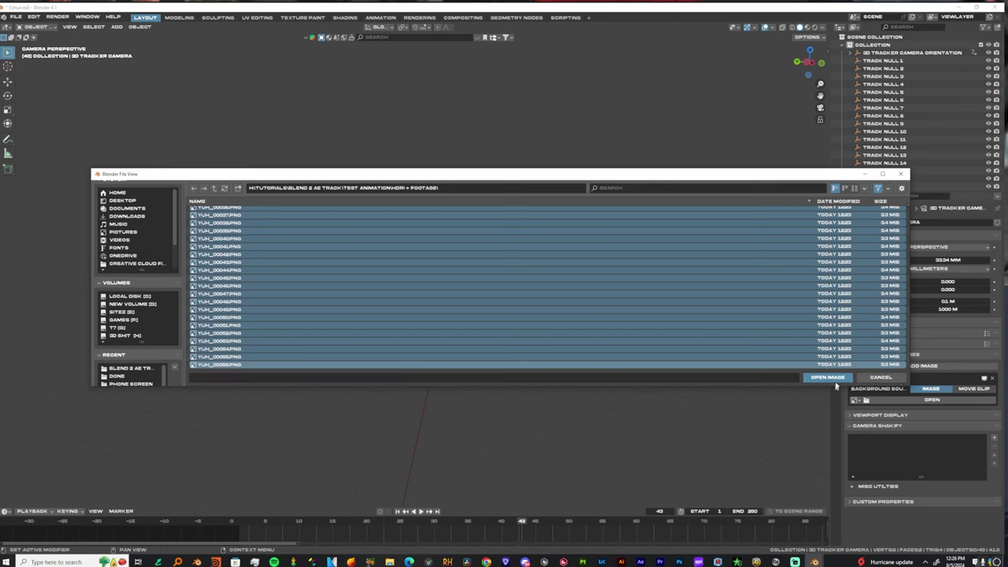
{"action": "left_click", "coordinate": [827, 377]}
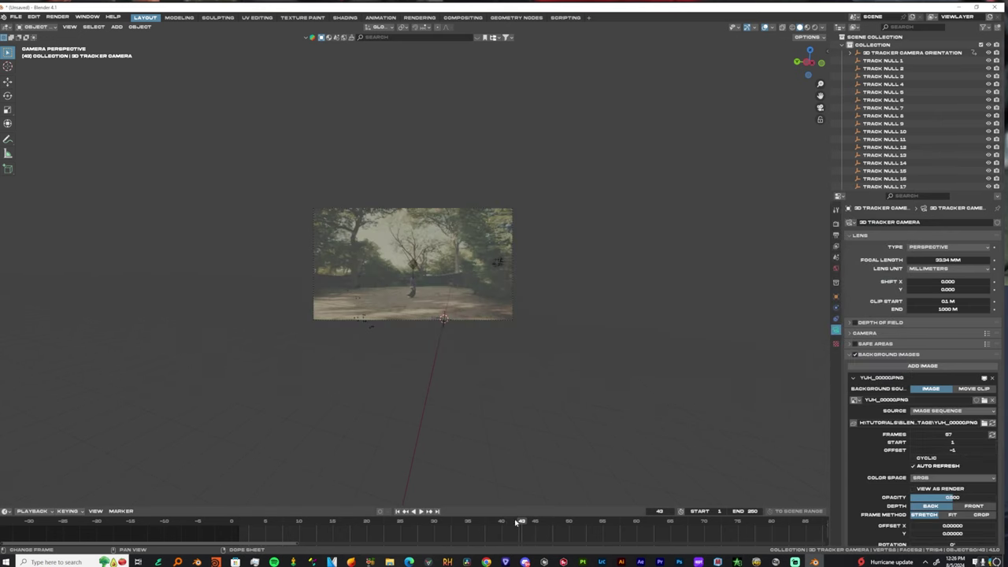
- Set the scene's output resolution X to 1440 px to match the footage
{"action": "left_click", "coordinate": [616, 521]}
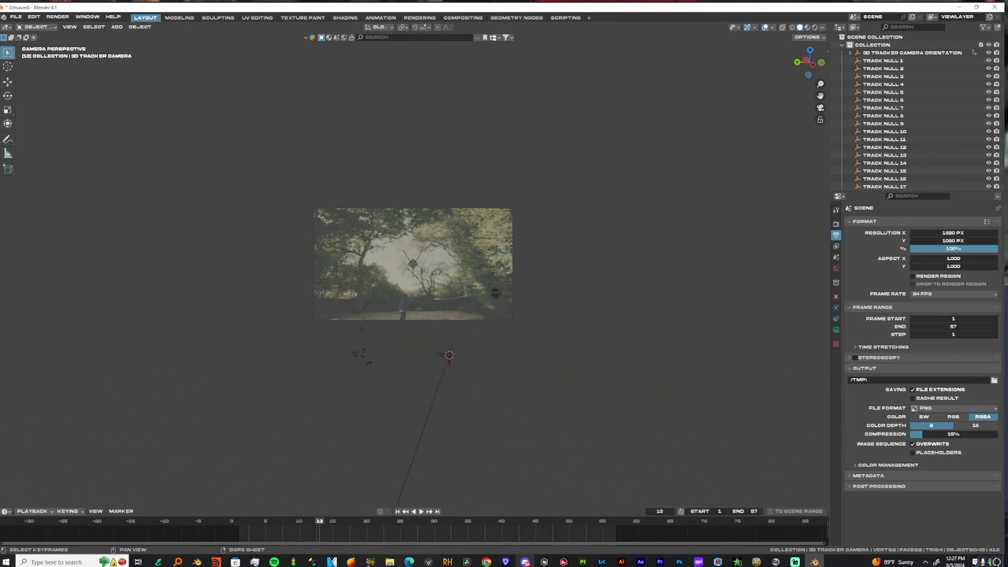
{"action": "mouse_move", "coordinate": [525, 562]}
{"action": "left_click", "coordinate": [957, 231]}
{"action": "type", "text": "1440"}
{"action": "key", "text": "Return"}
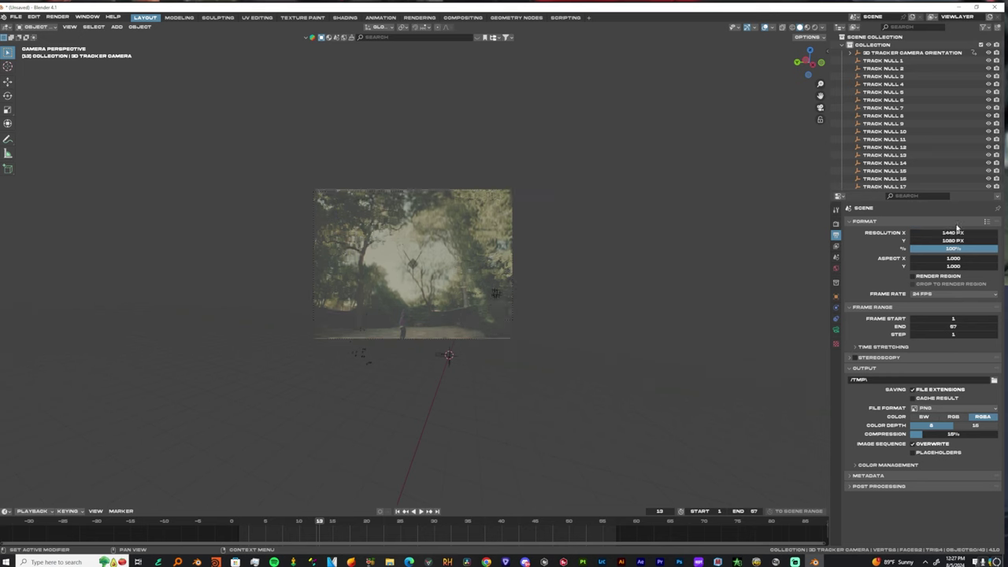
- Play the tracked footage and examine the horizontal track solid in perspective and through the camera
{"action": "key", "text": "space"}
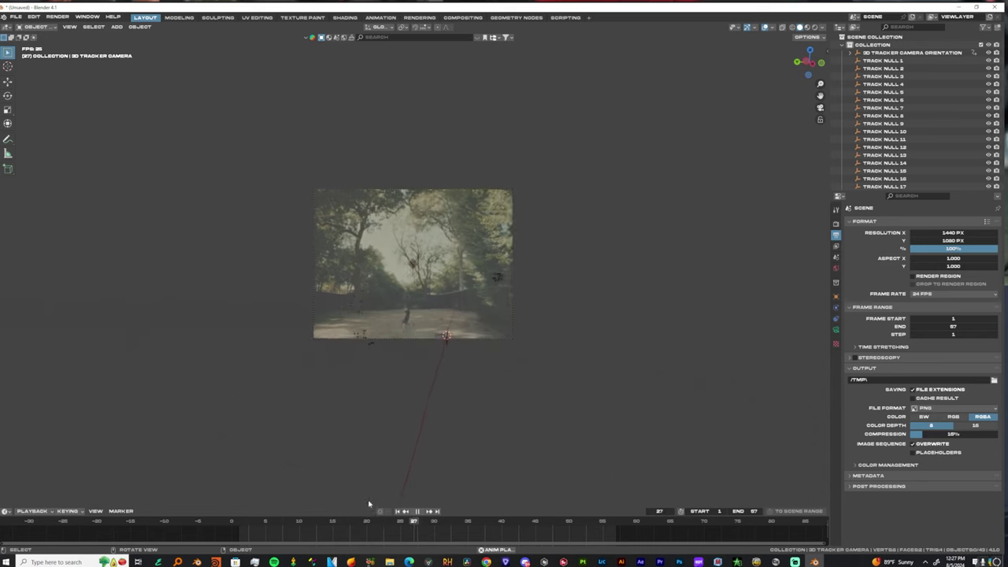
{"action": "left_click", "coordinate": [436, 337]}
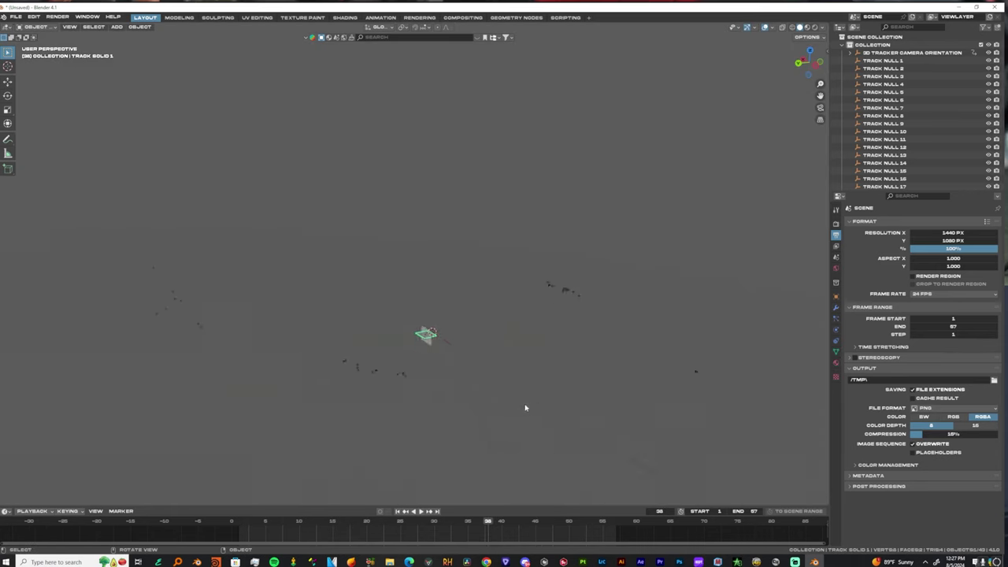
{"action": "scroll", "coordinate": [511, 404], "scroll_direction": "up", "scroll_amount": 4}
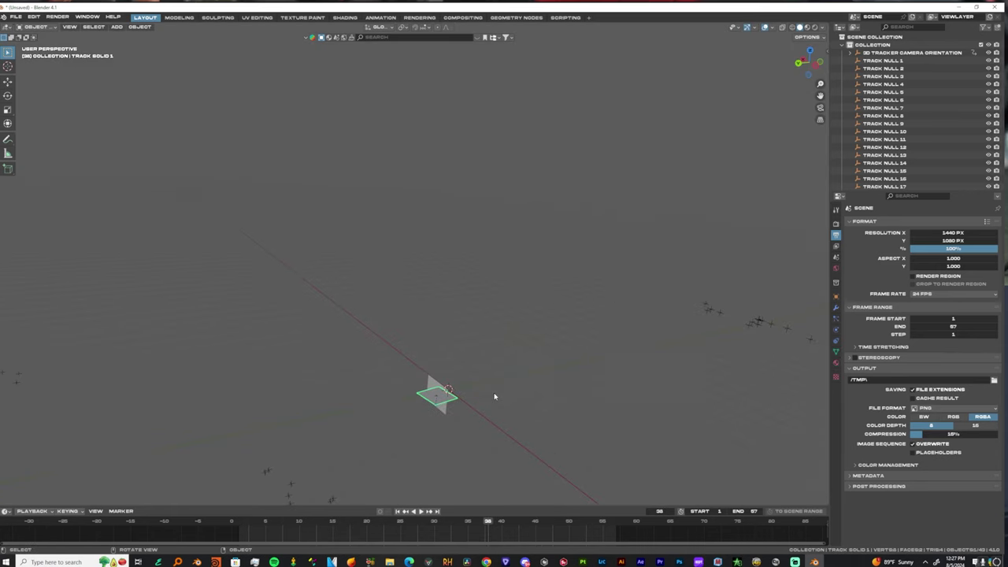
{"action": "key", "text": "KP_0"}
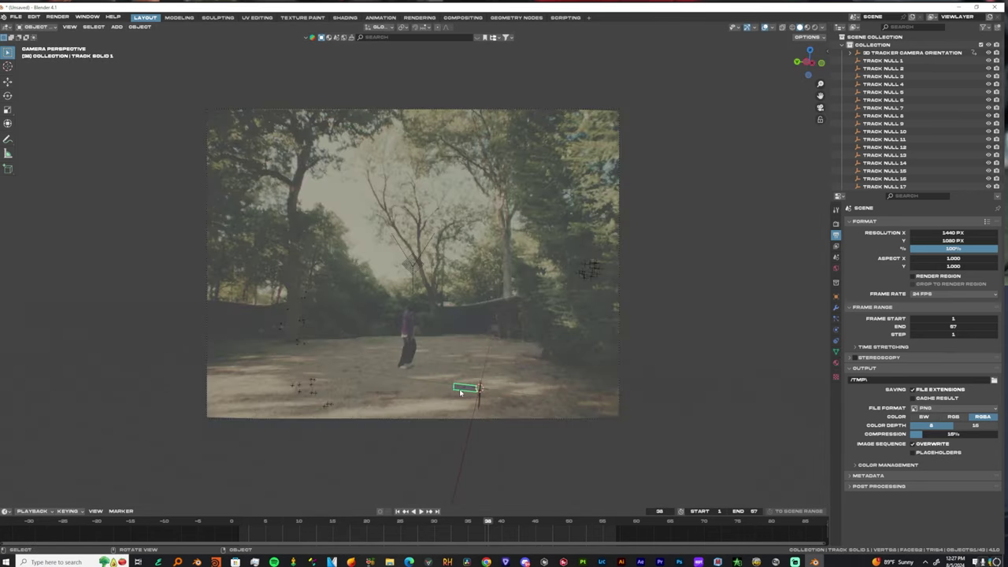
- Set the 3D tracker camera's background image opacity to 1.000 and play back the footage
{"action": "left_click", "coordinate": [587, 419]}
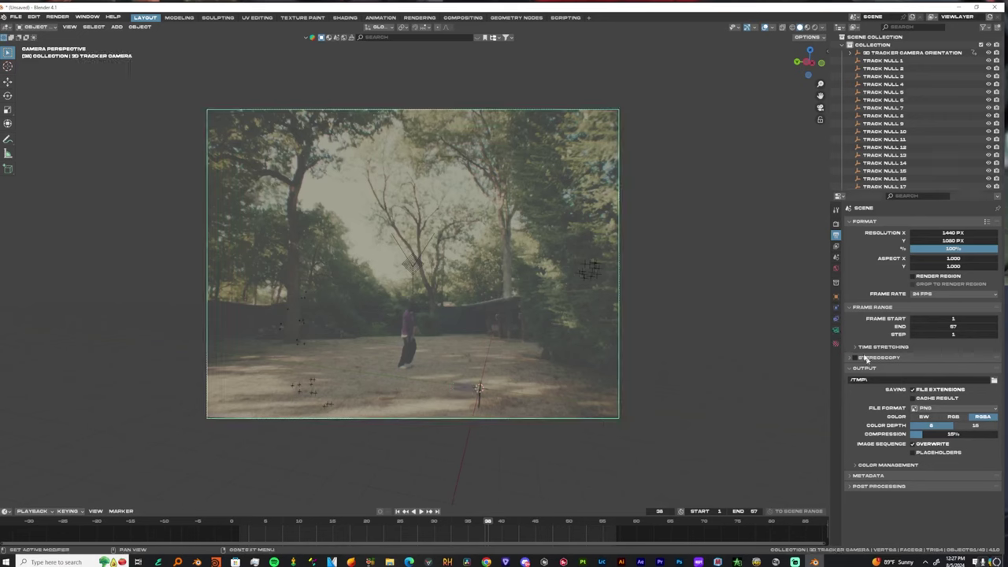
{"action": "left_click", "coordinate": [836, 330]}
{"action": "scroll", "coordinate": [874, 479], "scroll_direction": "down", "scroll_amount": 1}
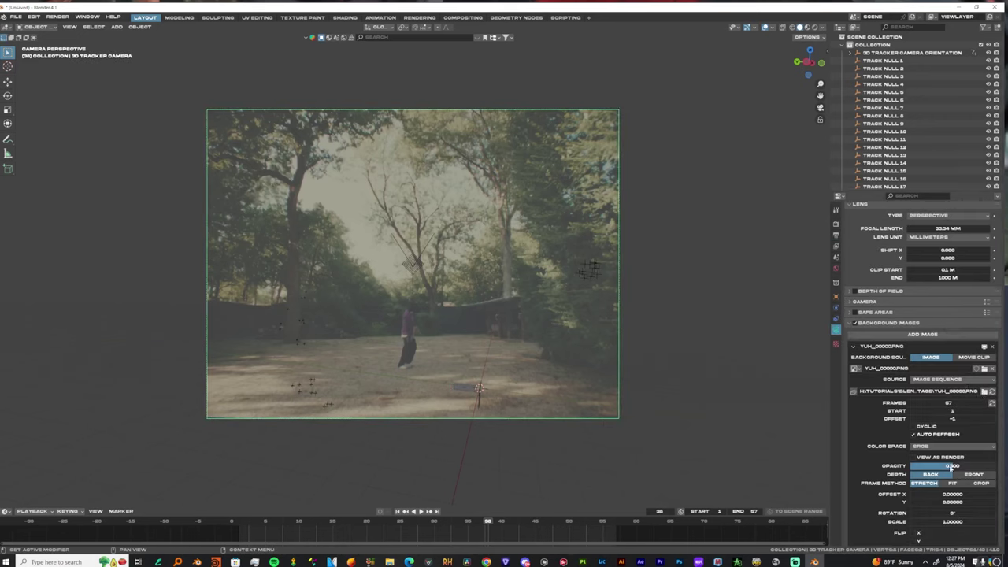
{"action": "left_click_drag", "start_coordinate": [949, 469], "coordinate": [994, 468]}
{"action": "scroll", "coordinate": [452, 342], "scroll_direction": "down", "scroll_amount": 1}
{"action": "key", "text": "space"}
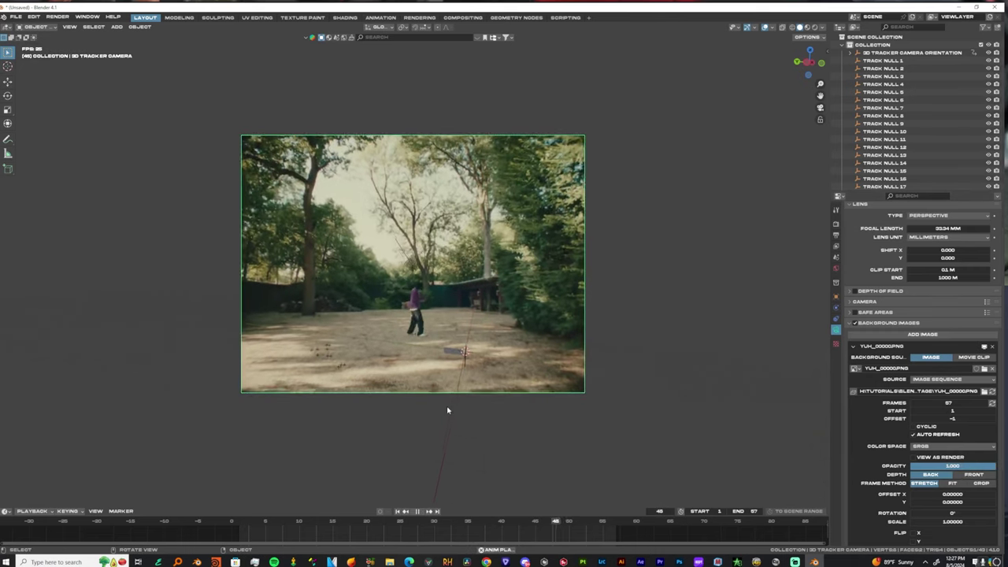
{"action": "key", "text": "Escape"}
- Delete the unneeded selected object and snap the 3D cursor to the centre of the horizontal track solid's geometry
{"action": "key", "text": "Delete"}
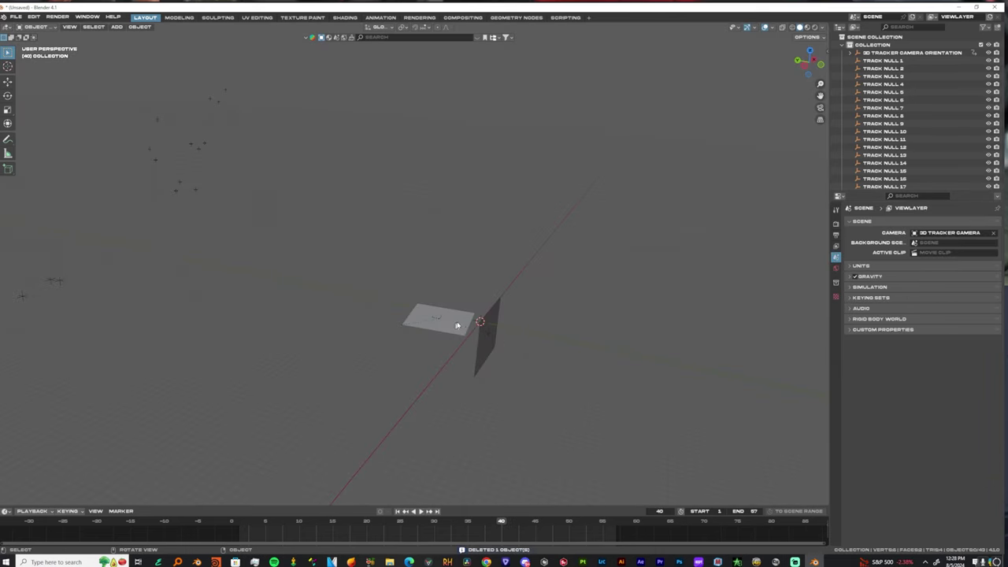
{"action": "left_click", "coordinate": [457, 325]}
{"action": "middle_click_drag", "start_coordinate": [465, 337], "coordinate": [492, 363]}
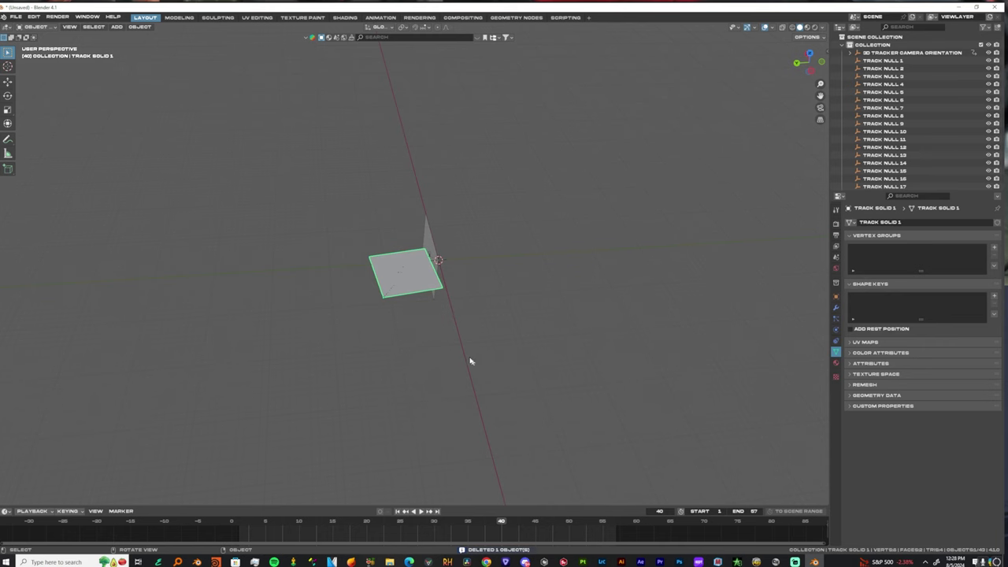
{"action": "key", "text": "Tab"}
{"action": "middle_click_drag", "start_coordinate": [404, 269], "coordinate": [406, 294]}
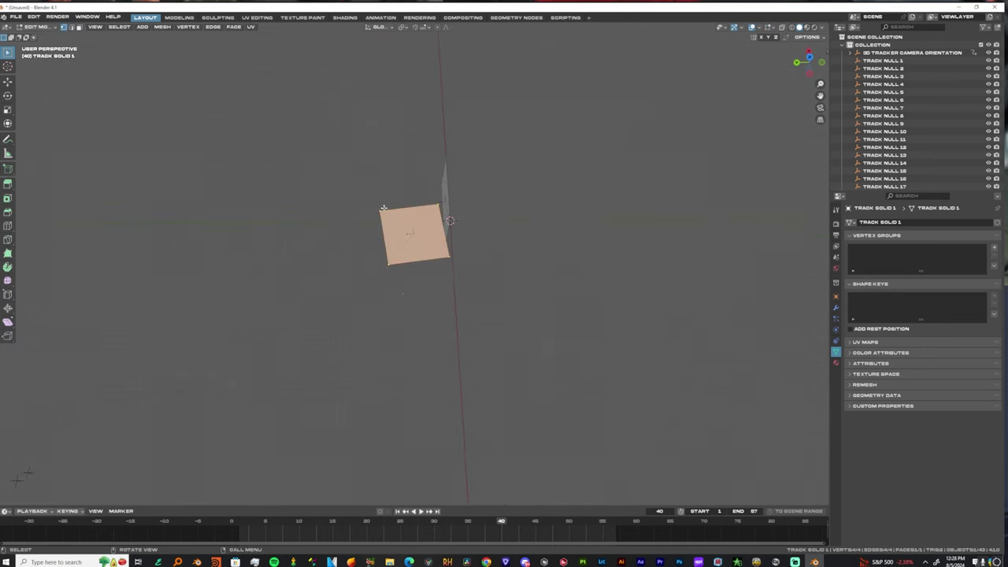
{"action": "key", "text": "shift+s"}
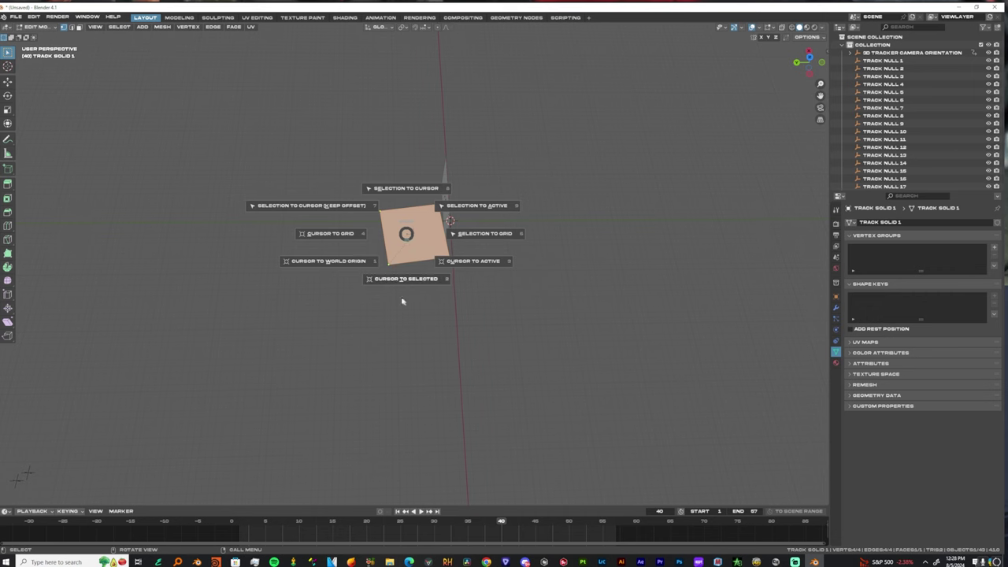
{"action": "left_click", "coordinate": [542, 367]}
{"action": "left_click", "coordinate": [516, 349]}
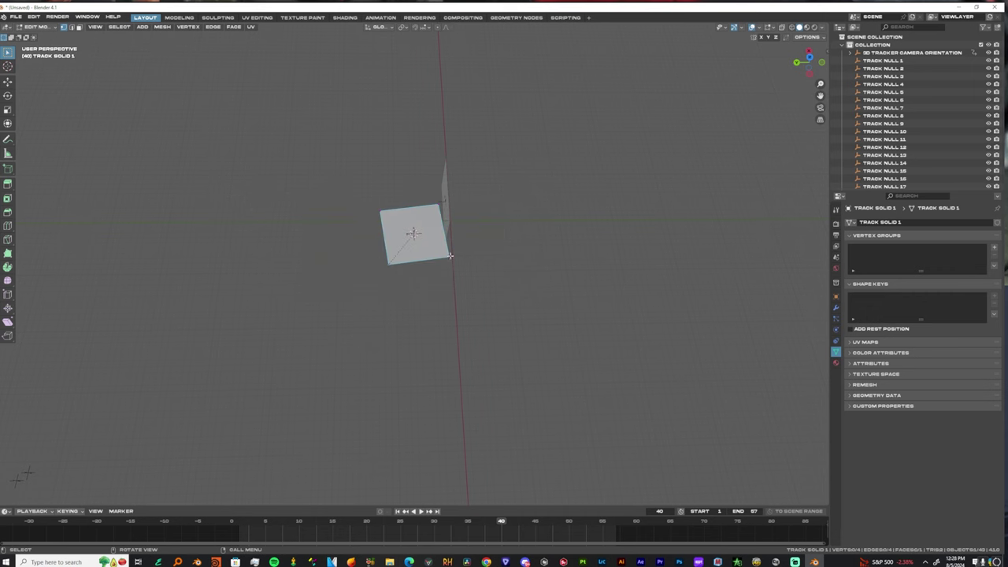
{"action": "key", "text": "a"}
{"action": "key", "text": "shift+s"}
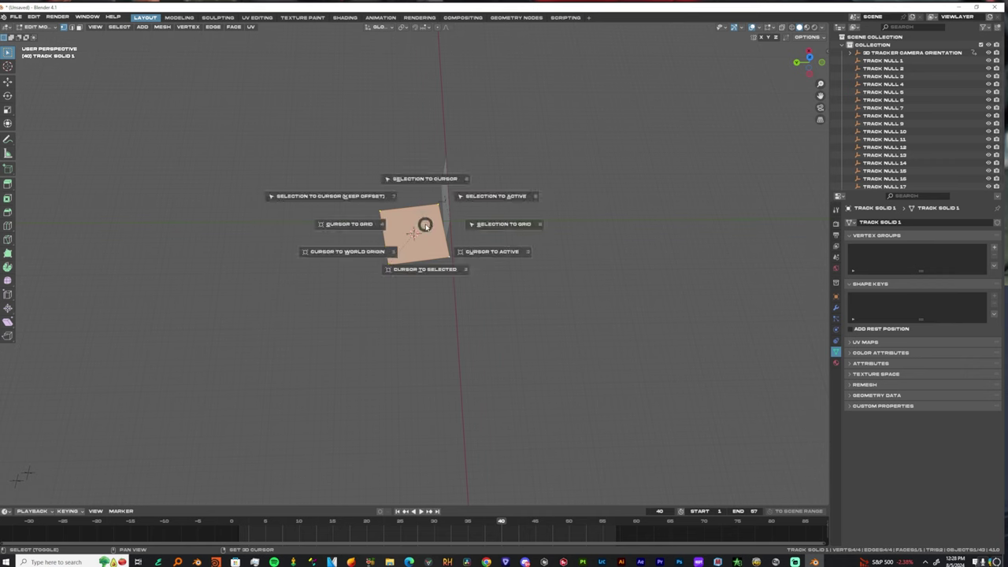
{"action": "left_click", "coordinate": [427, 269]}
{"action": "middle_click_drag", "start_coordinate": [419, 243], "coordinate": [454, 317]}
{"action": "key", "text": "Tab"}
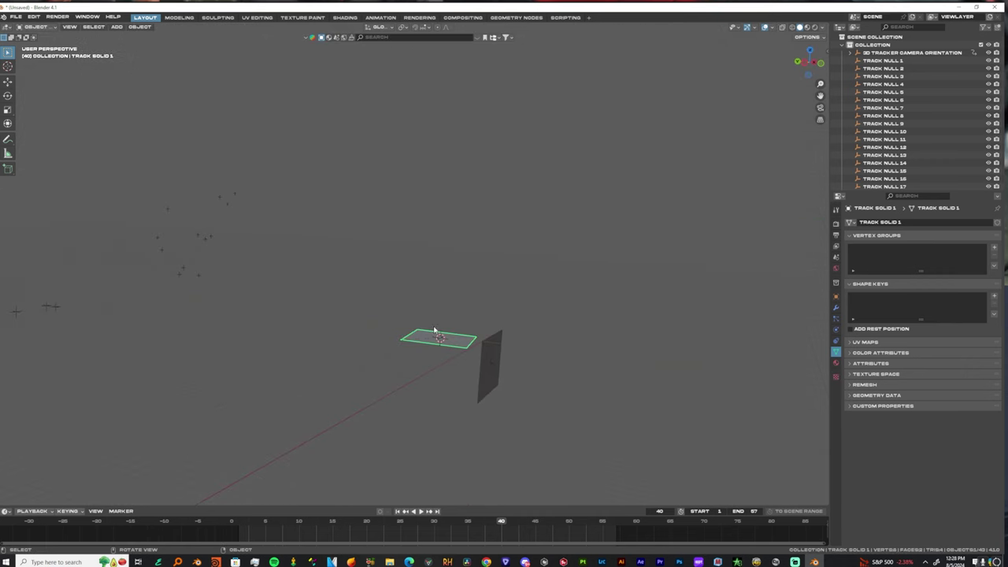
- Add a monkey mesh at the 3D cursor, scale it up and raise it along Z above the horizontal track solid
{"action": "key", "text": "shift+a"}
{"action": "mouse_move", "coordinate": [406, 326]}
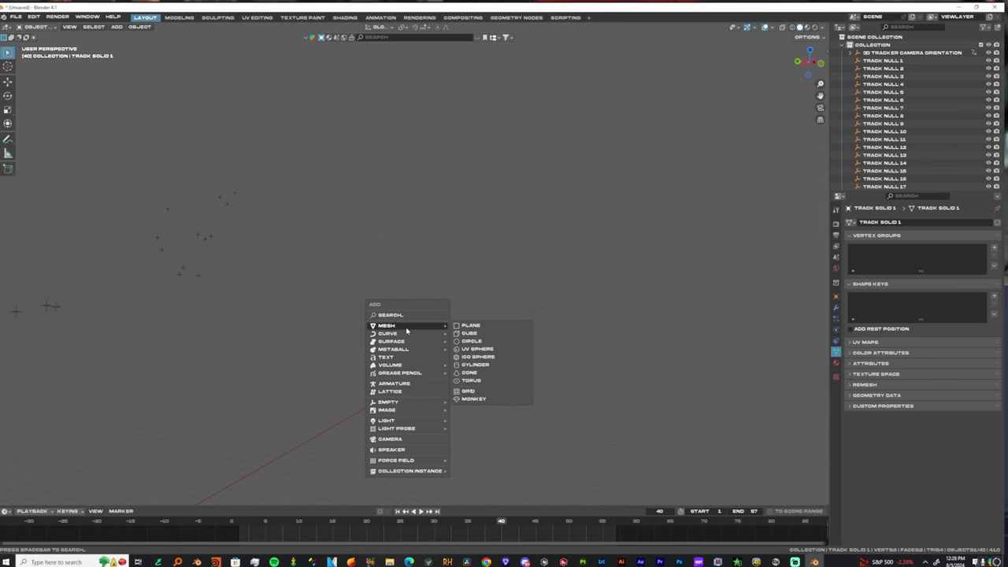
{"action": "left_click", "coordinate": [465, 402]}
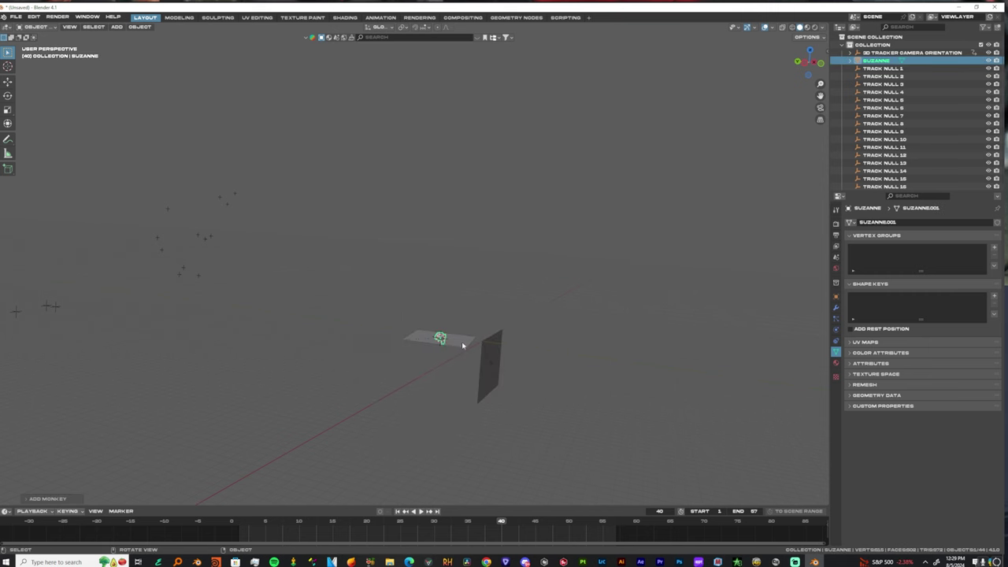
{"action": "key", "text": "s"}
{"action": "left_click", "coordinate": [593, 424]}
{"action": "key", "text": "g"}
{"action": "key", "text": "z"}
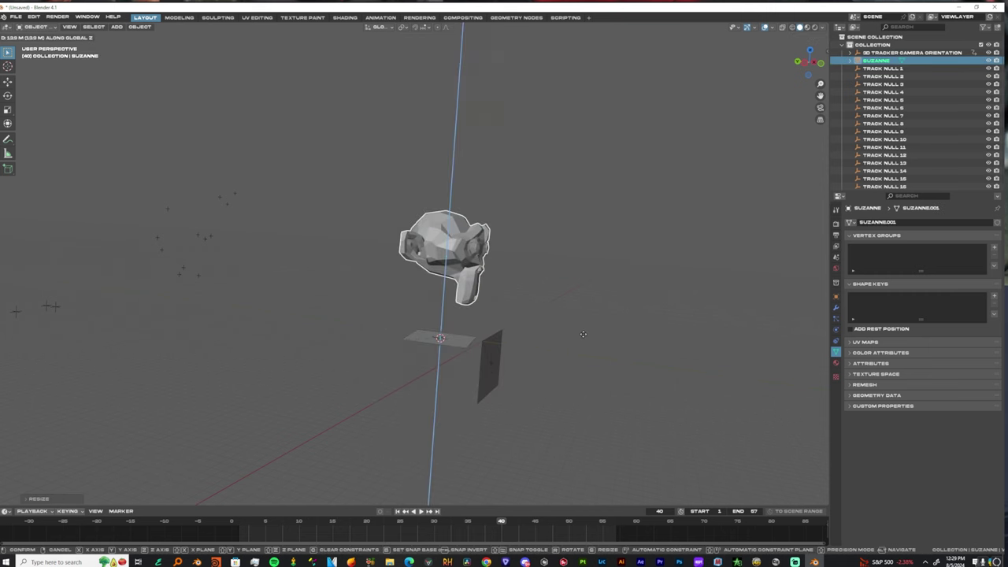
{"action": "left_click", "coordinate": [586, 333]}
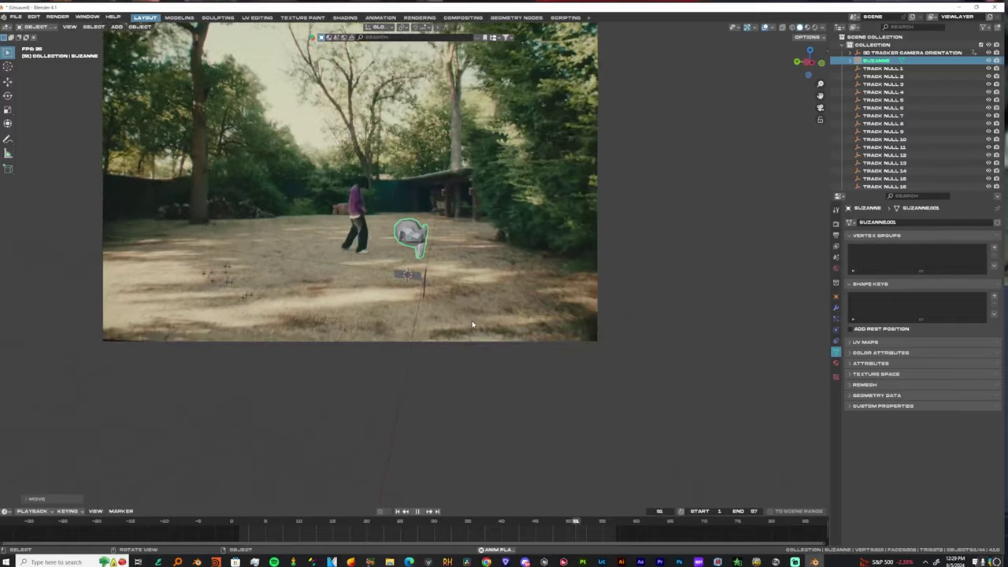
- Rotate the monkey about Z to face the tracked camera and play back the footage through the camera
{"action": "key", "text": "space"}
{"action": "key", "text": "r"}
{"action": "key", "text": "z"}
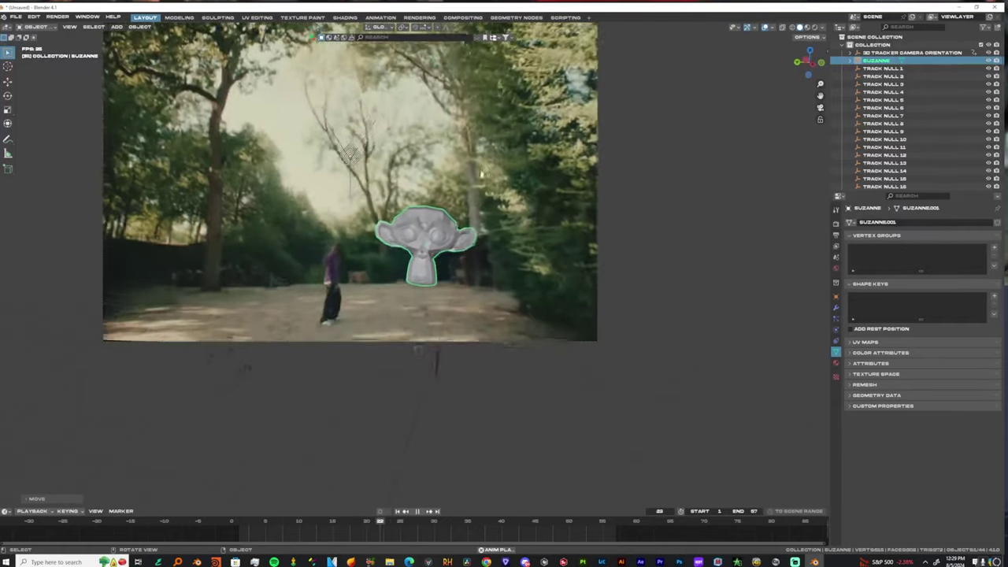
{"action": "key", "text": "space"}
- Duplicate the horizontal track solid and place the copy slightly above the original along Z
{"action": "left_click", "coordinate": [422, 313]}
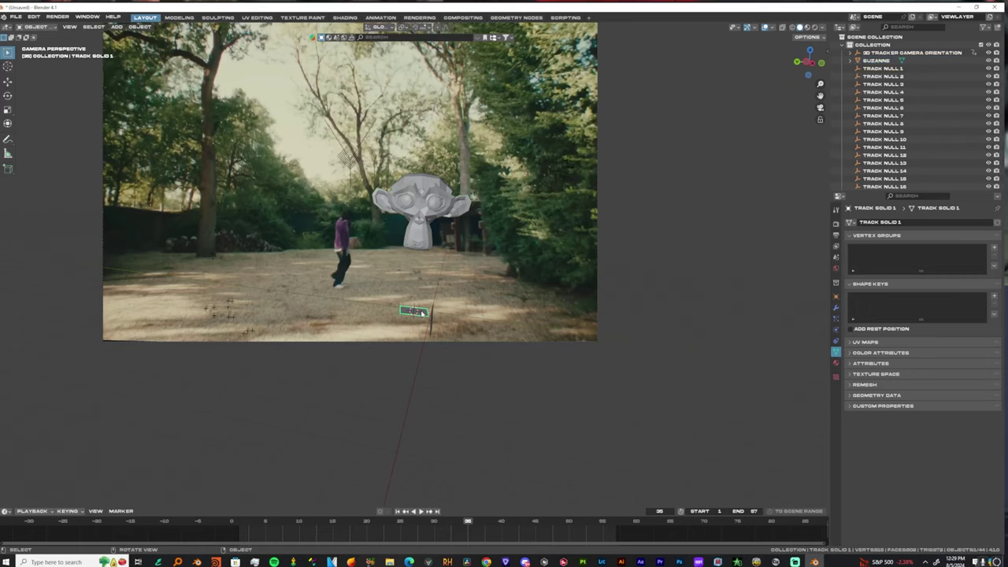
{"action": "middle_click_drag", "start_coordinate": [422, 313], "coordinate": [434, 344]}
{"action": "middle_click_drag", "start_coordinate": [507, 369], "coordinate": [466, 301], "text": "shift"}
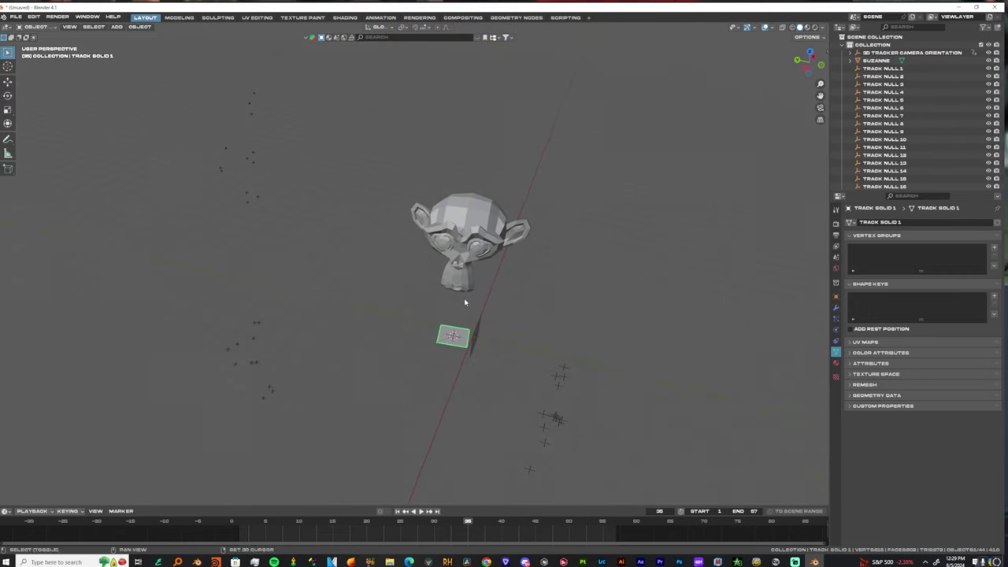
{"action": "middle_click_drag", "start_coordinate": [459, 352], "coordinate": [465, 310]}
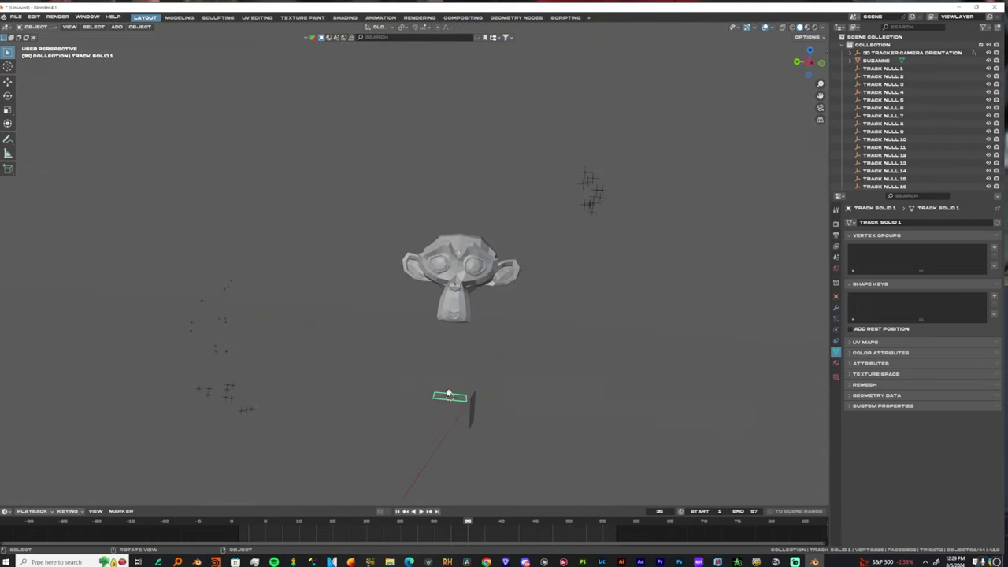
{"action": "key", "text": "KP_0"}
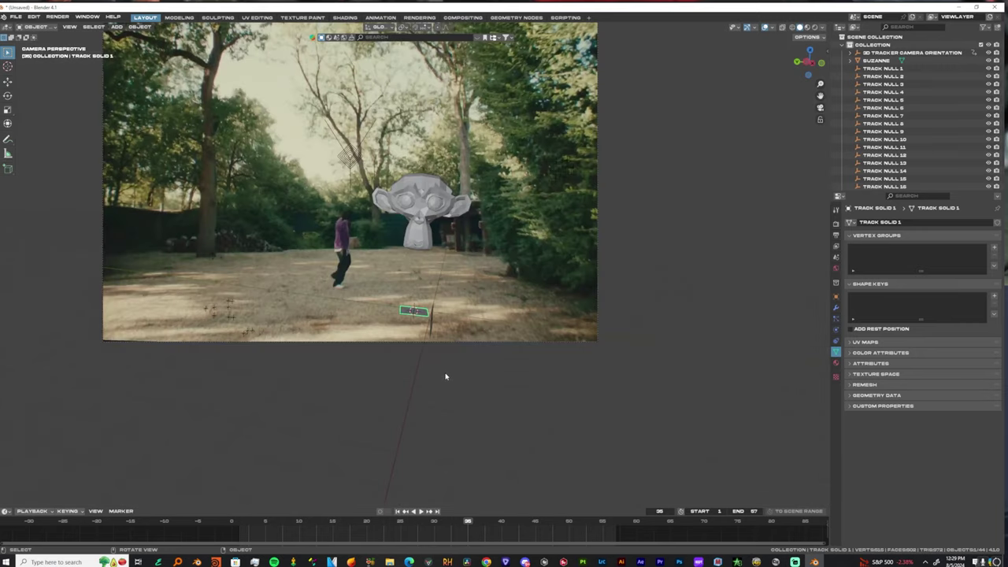
{"action": "key", "text": "shift+d"}
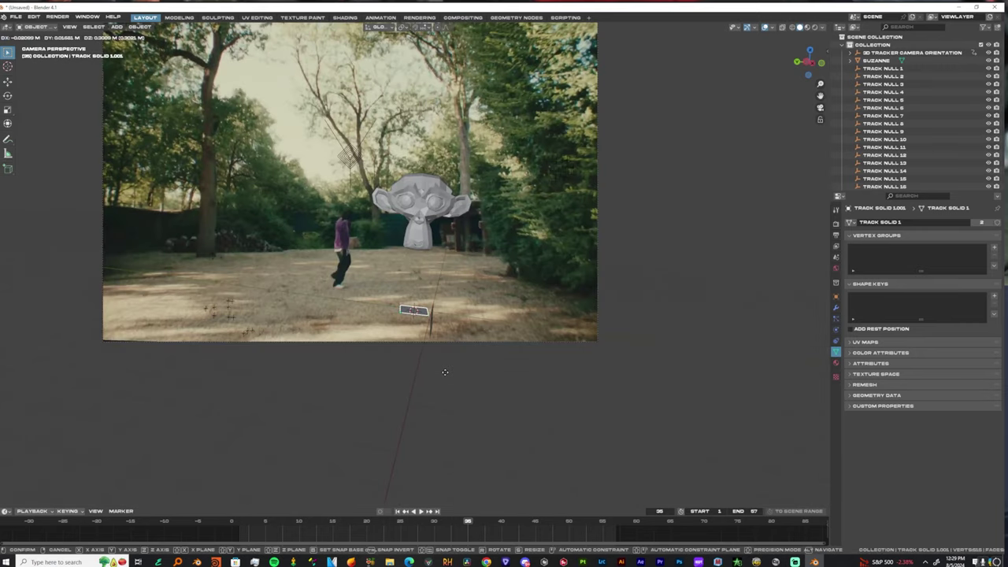
{"action": "key", "text": "z"}
{"action": "key", "text": "z"}
{"action": "key", "text": "z"}
{"action": "left_click", "coordinate": [444, 362]}
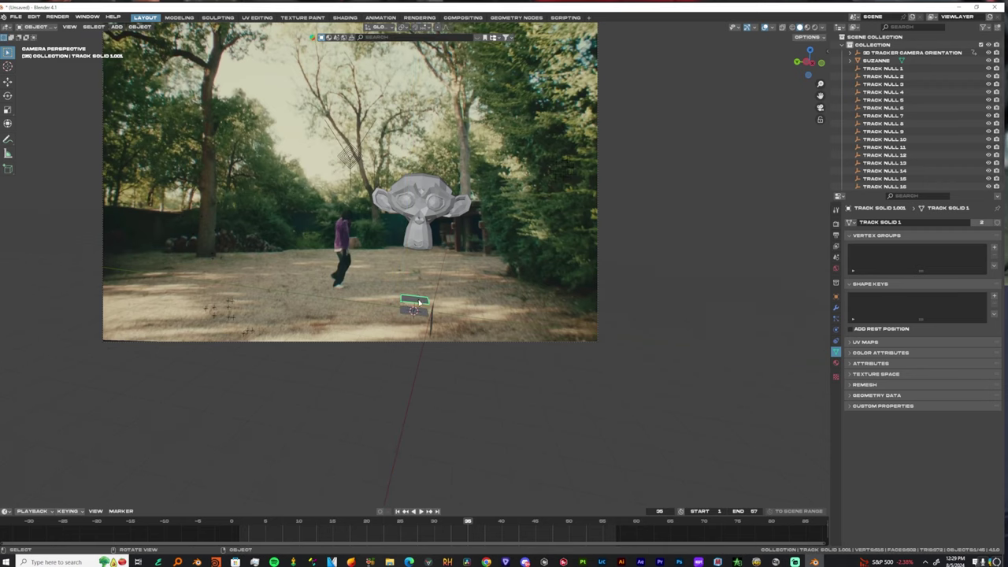
- Clear the duplicated solid's parent while keeping its transformation, and lower it along Z back to the original solid's height
{"action": "key", "text": "alt+p"}
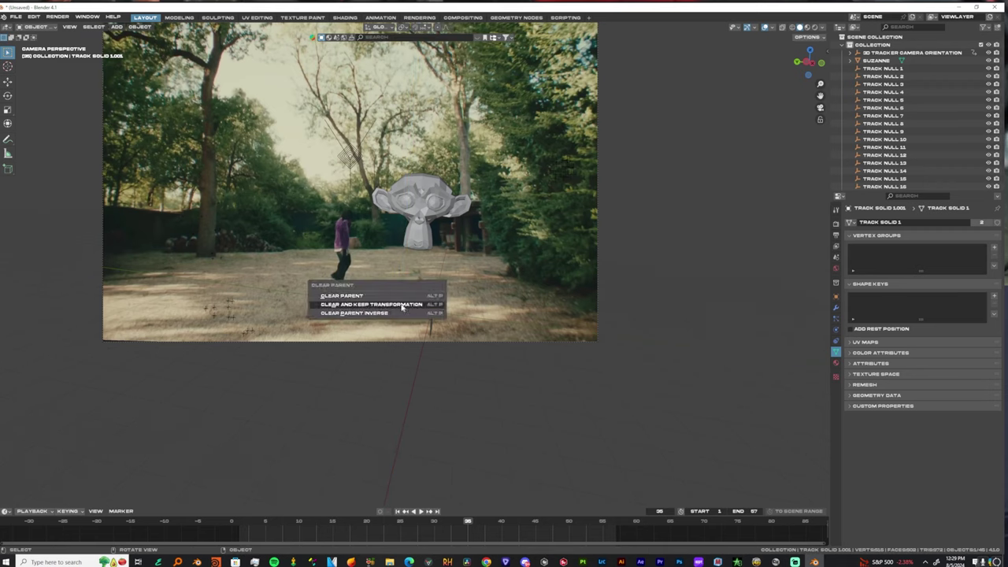
{"action": "left_click", "coordinate": [391, 305]}
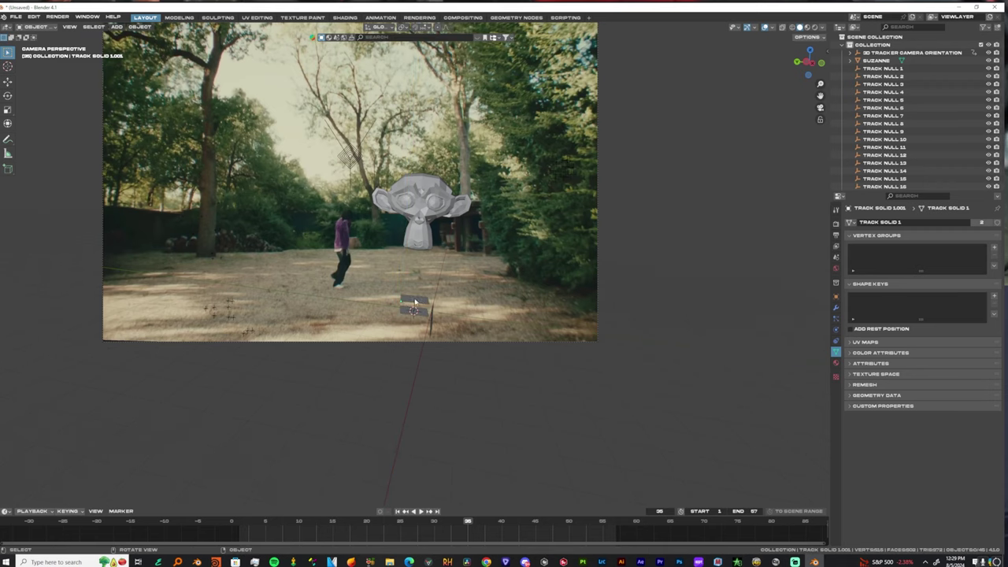
{"action": "middle_click_drag", "start_coordinate": [488, 336], "coordinate": [447, 369]}
{"action": "key", "text": "KP_0"}
{"action": "key", "text": "g"}
{"action": "key", "text": "z"}
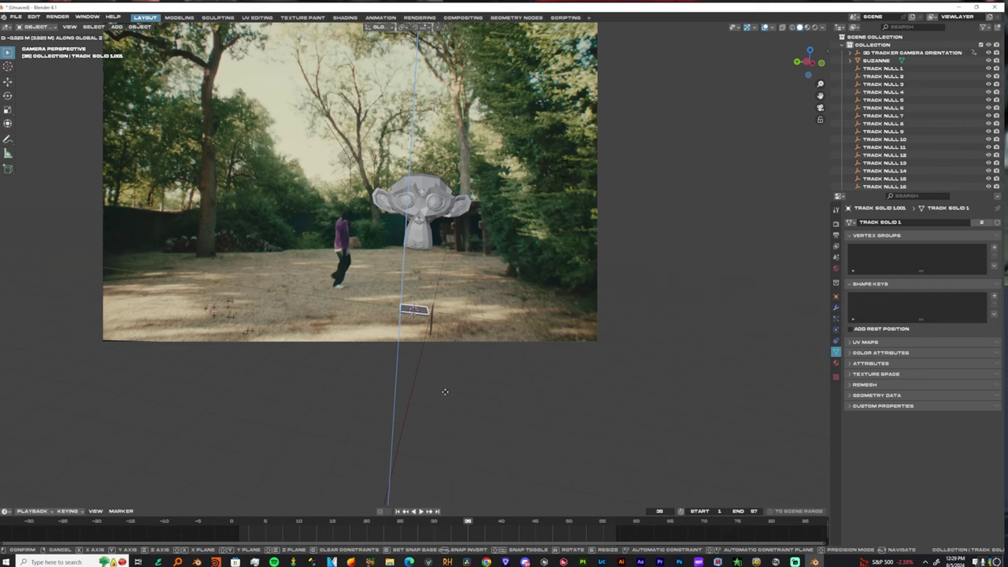
{"action": "left_click", "coordinate": [451, 404]}
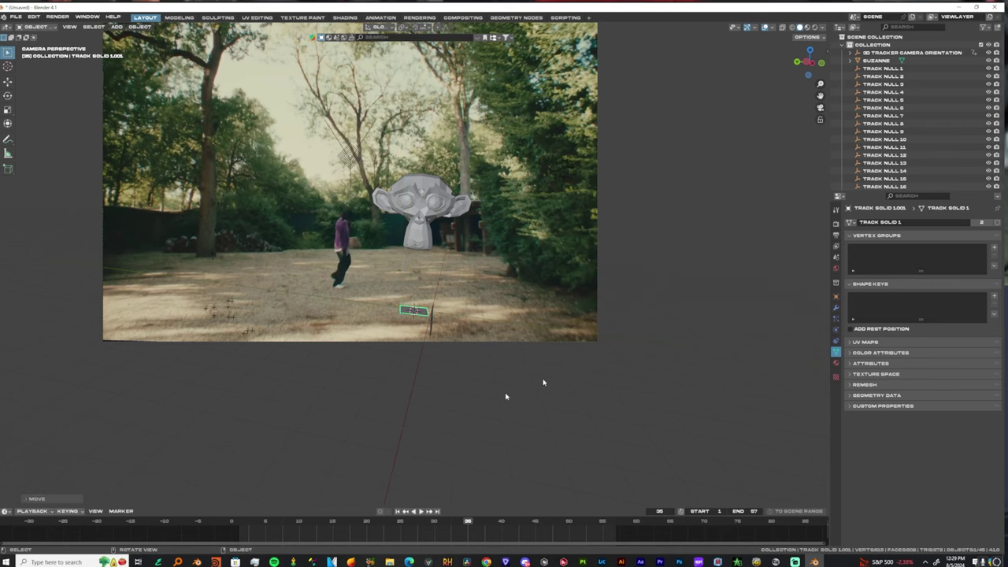
- Rename the duplicated track solid as SC
{"action": "scroll", "coordinate": [893, 169], "scroll_direction": "down", "scroll_amount": 10}
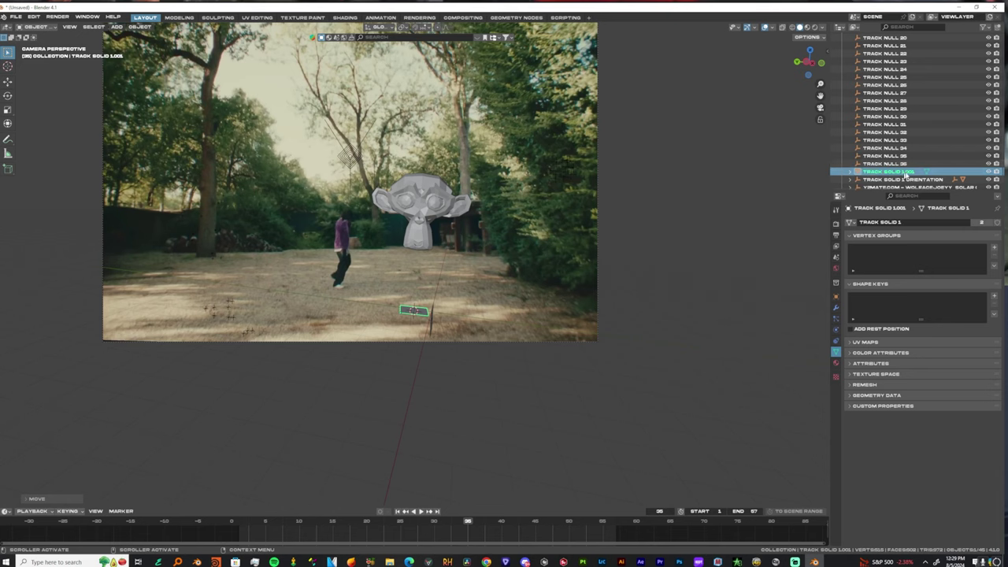
{"action": "double_click", "coordinate": [888, 171]}
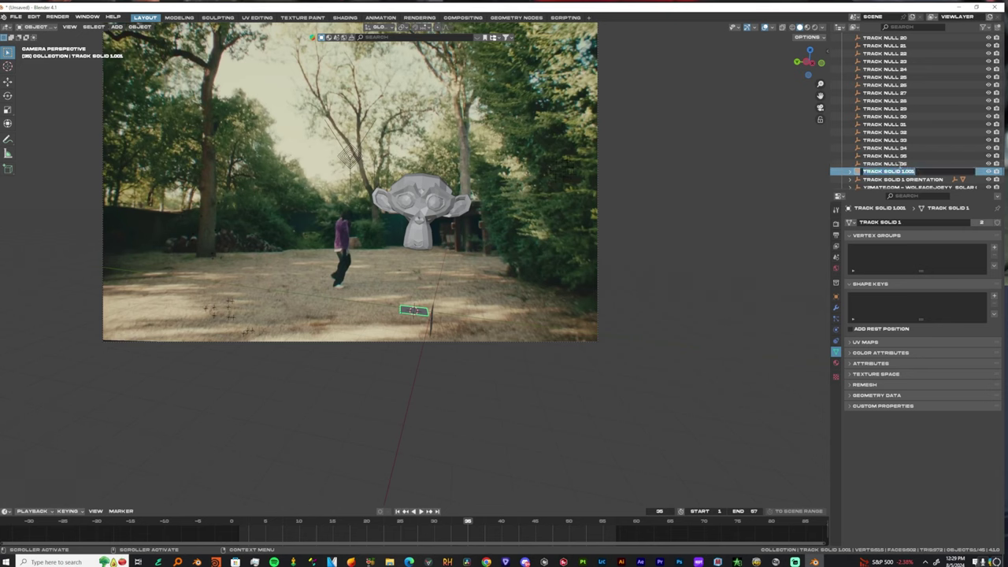
{"action": "type", "text": "SH"}
{"action": "key", "text": "Return"}
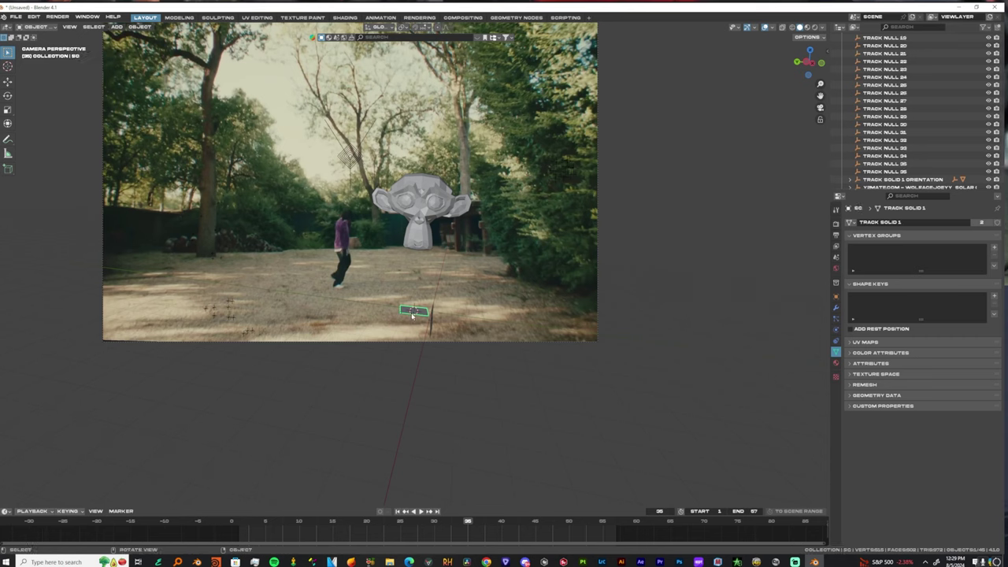
- Scale up the SC plane and move it along X and Y until it is centred around the 3D cursor beneath the monkey
{"action": "key", "text": "s"}
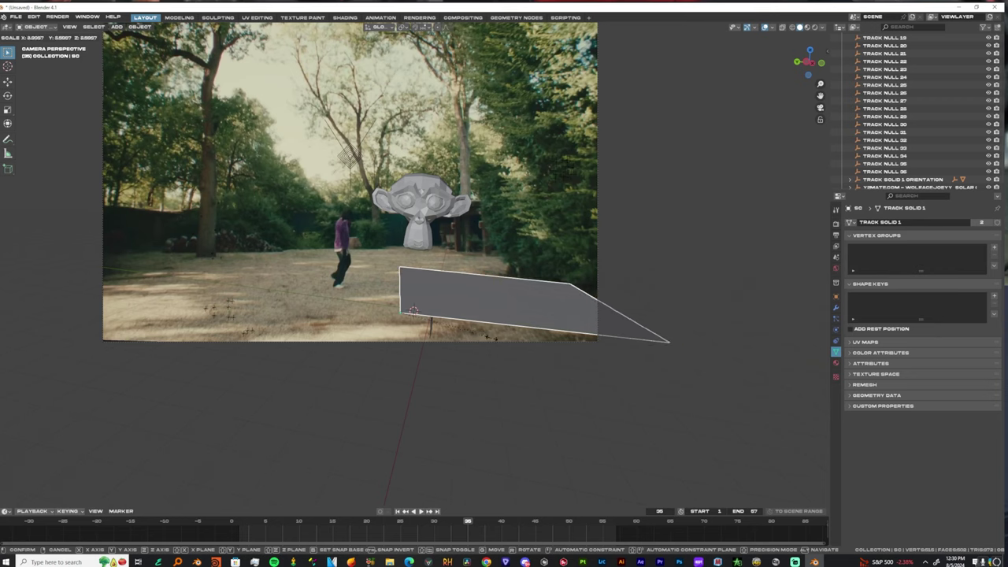
{"action": "left_click", "coordinate": [469, 339]}
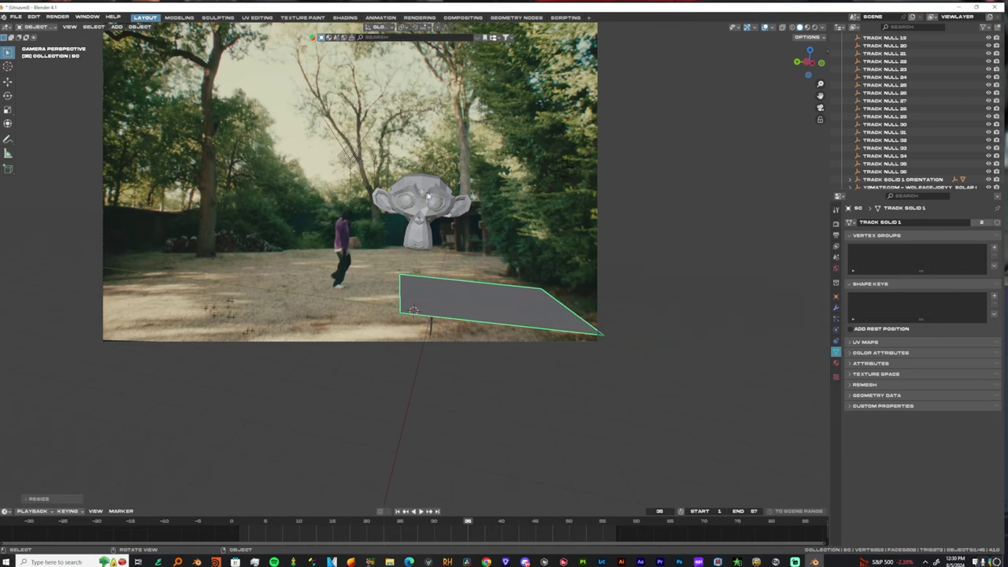
{"action": "middle_click_drag", "start_coordinate": [440, 240], "coordinate": [520, 387]}
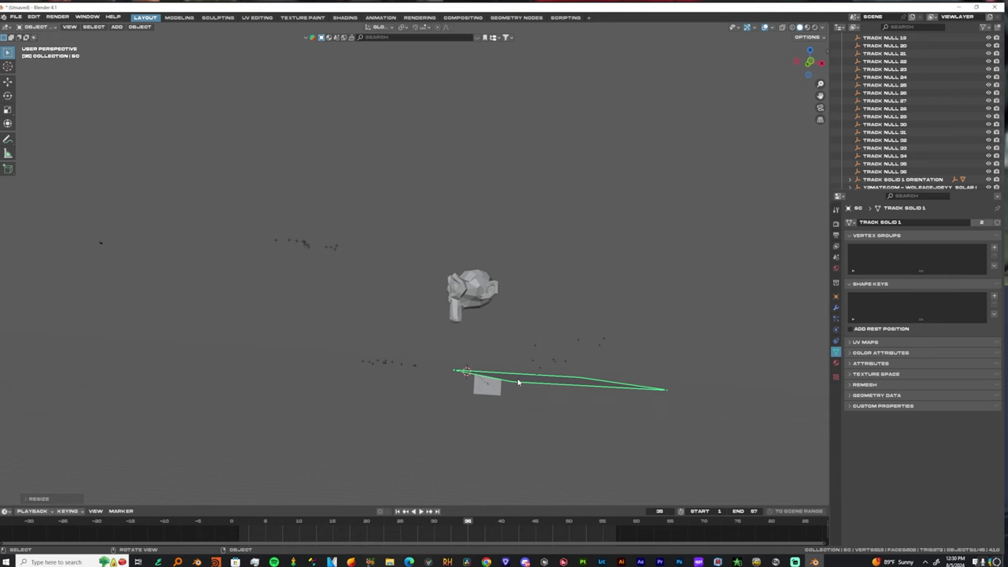
{"action": "key", "text": "g"}
{"action": "key", "text": "y"}
{"action": "key", "text": "y"}
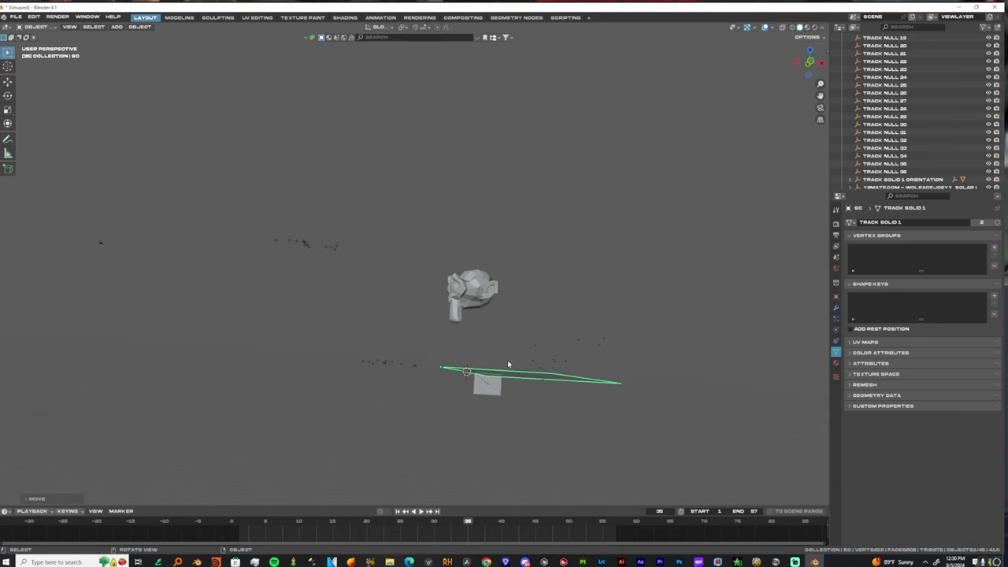
{"action": "key", "text": "x"}
{"action": "left_click", "coordinate": [455, 361]}
{"action": "middle_click_drag", "start_coordinate": [455, 361], "coordinate": [553, 374]}
{"action": "key", "text": "g"}
{"action": "key", "text": "y"}
{"action": "left_click", "coordinate": [540, 405]}
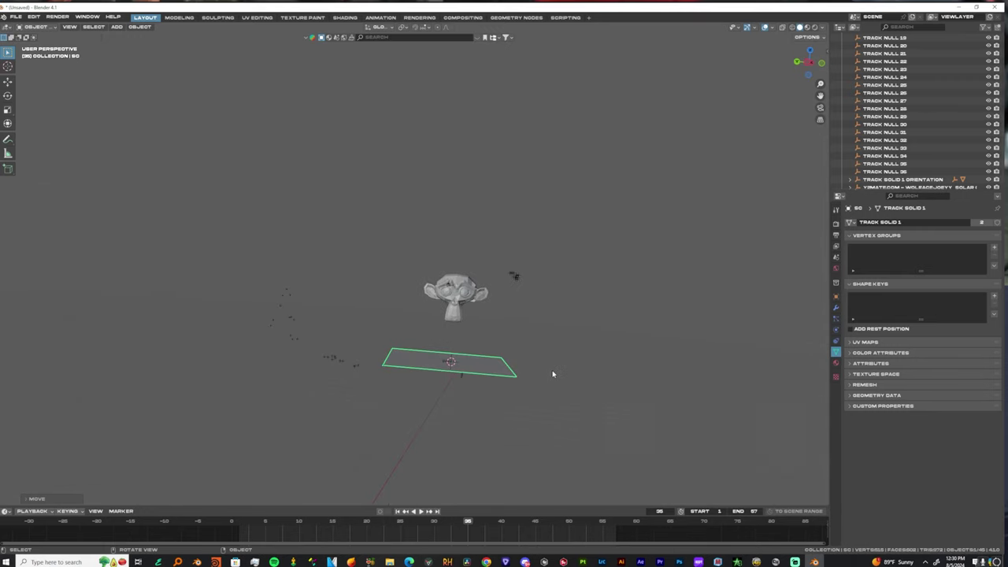
- Rotate the SC plane slightly in camera view to align it with the filmed ground, checking the track with playback
{"action": "key", "text": "KP_0"}
{"action": "key", "text": "space"}
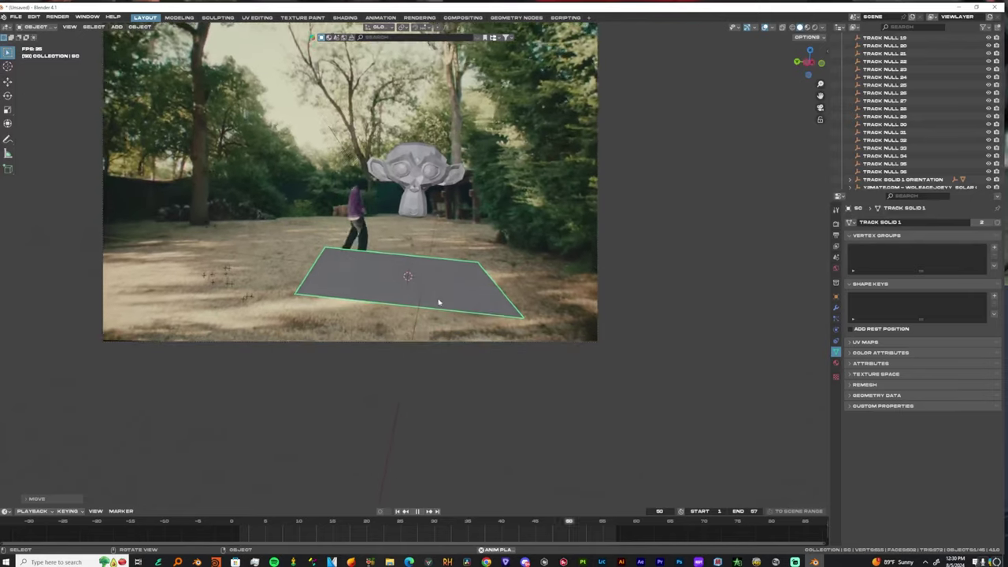
{"action": "key", "text": "space"}
{"action": "key", "text": "space"}
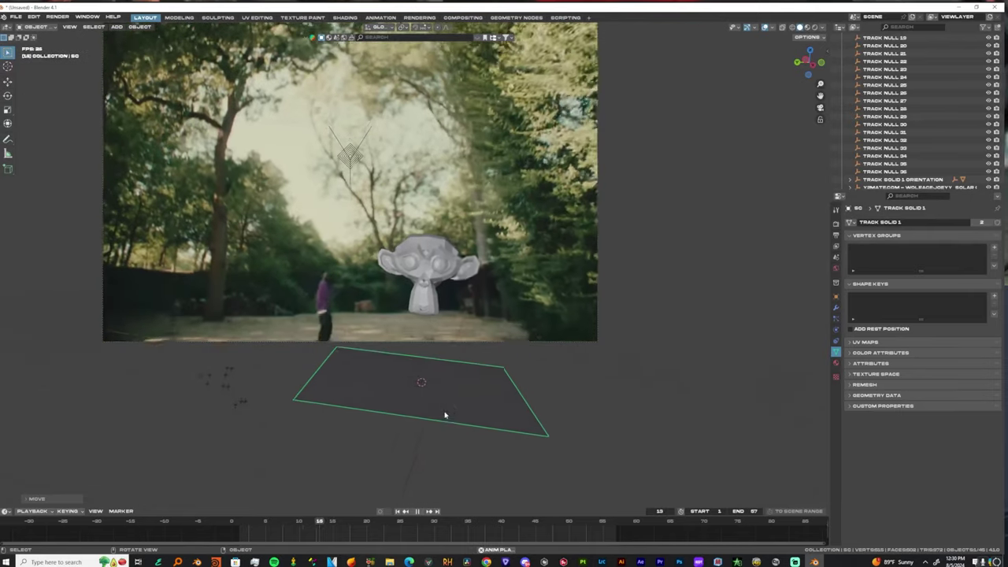
{"action": "key", "text": "space"}
{"action": "key", "text": "r"}
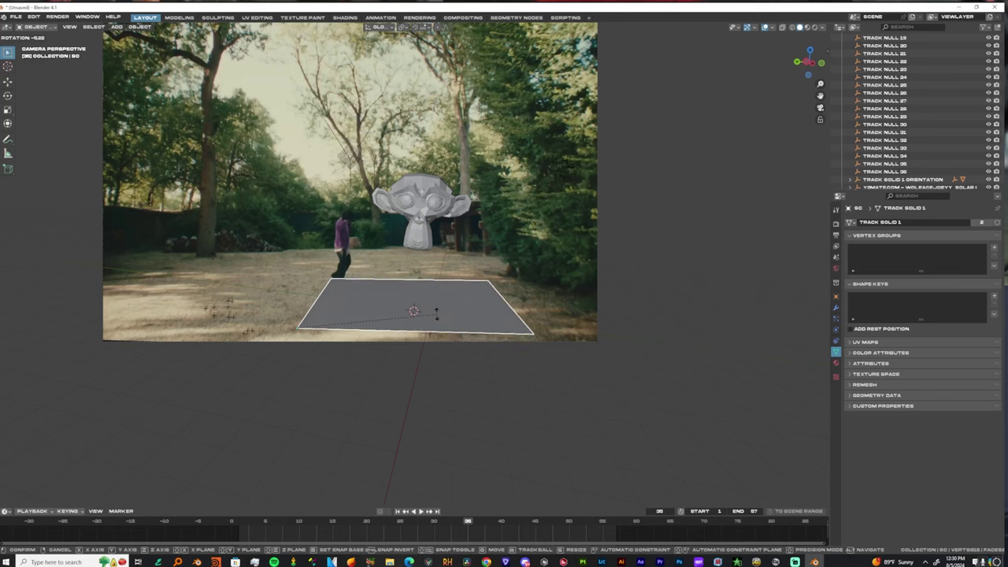
{"action": "left_click", "coordinate": [443, 316]}
{"action": "key", "text": "space"}
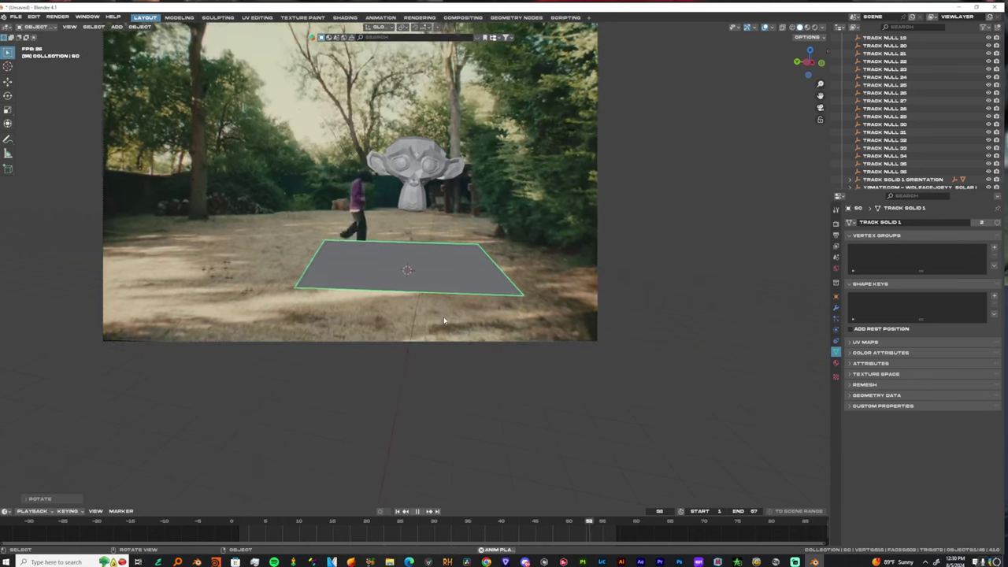
{"action": "key", "text": "space"}
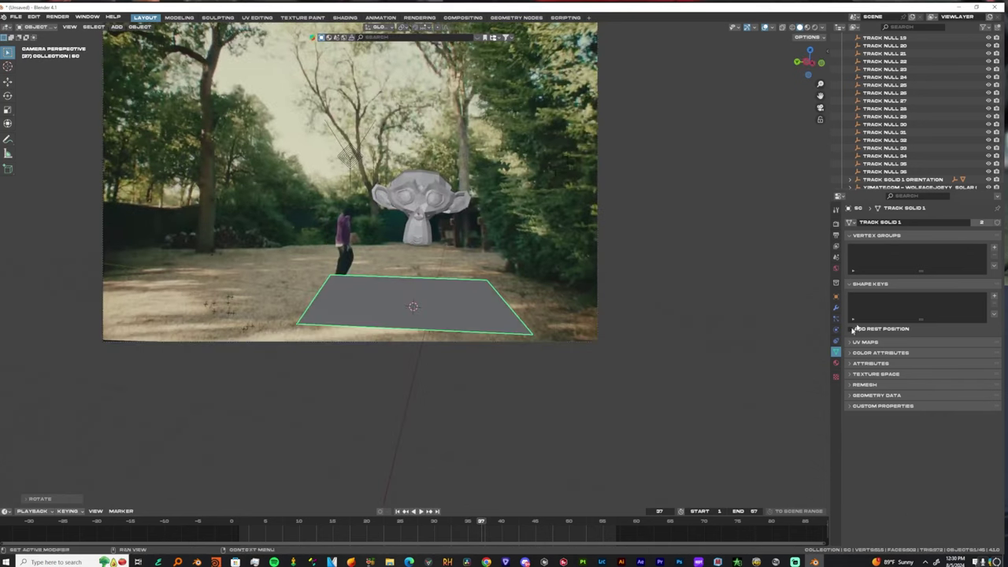
- Set the render engine to Cycles and the device to GPU Compute
{"action": "left_click", "coordinate": [836, 224]}
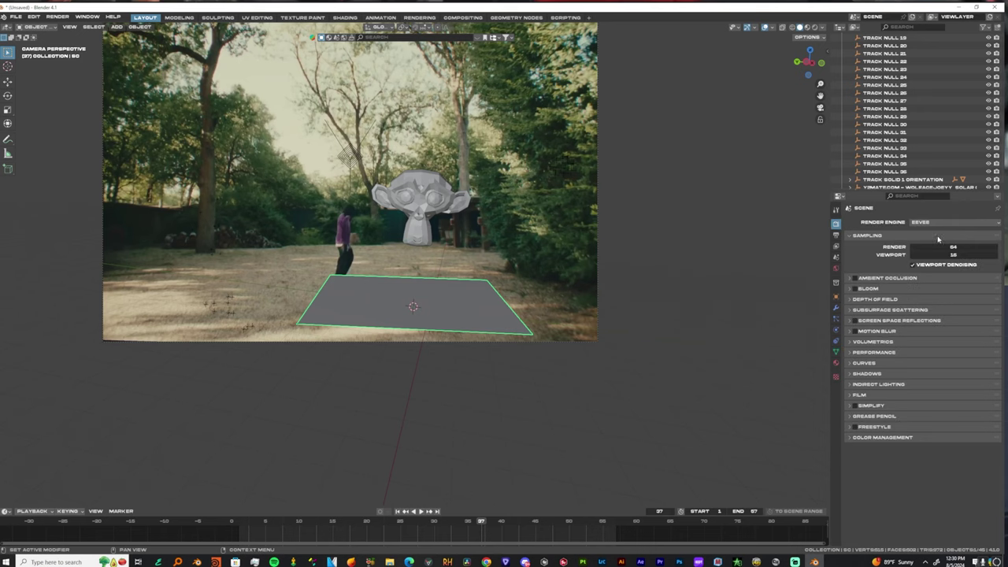
{"action": "left_click", "coordinate": [430, 198]}
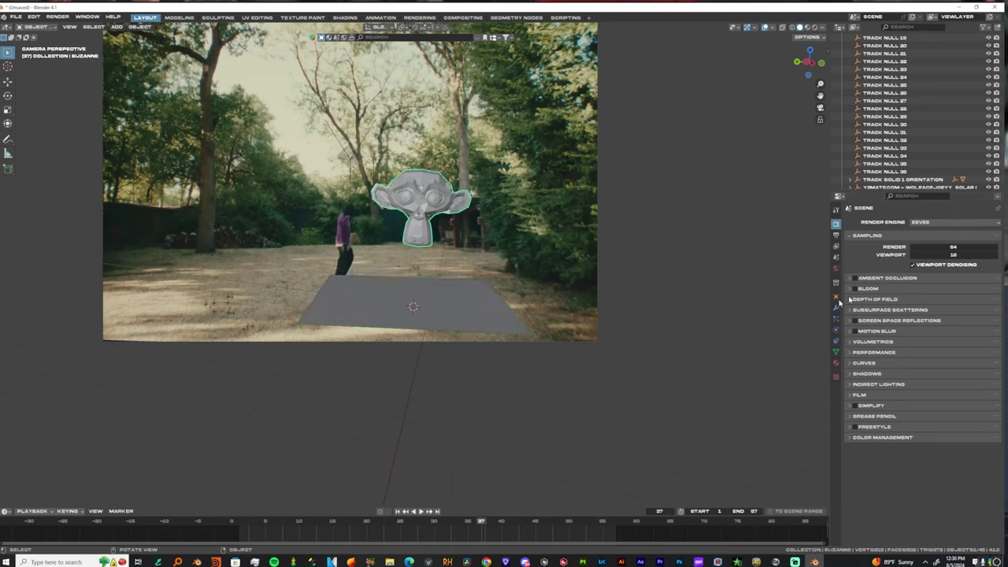
{"action": "left_click", "coordinate": [934, 223]}
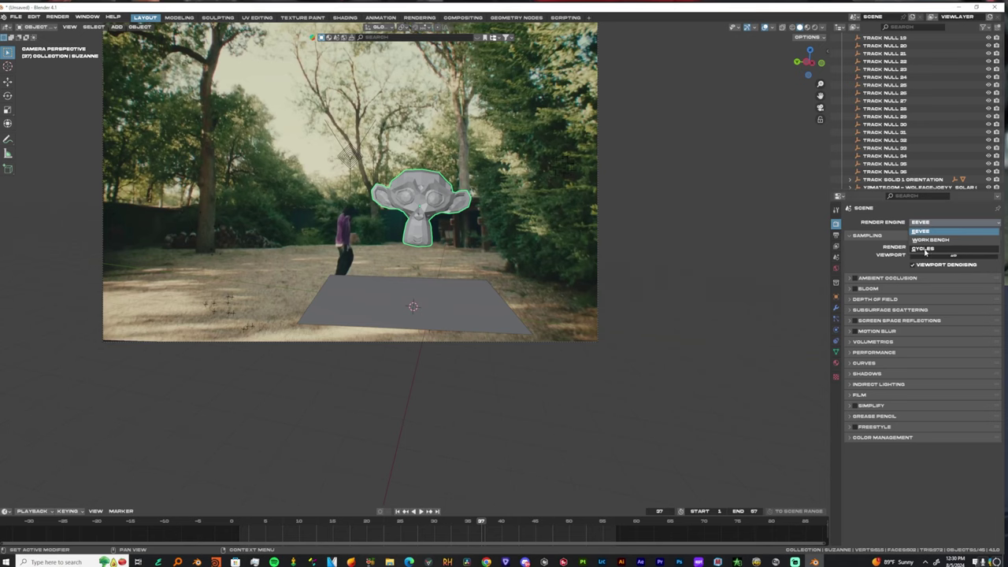
{"action": "left_click", "coordinate": [925, 249]}
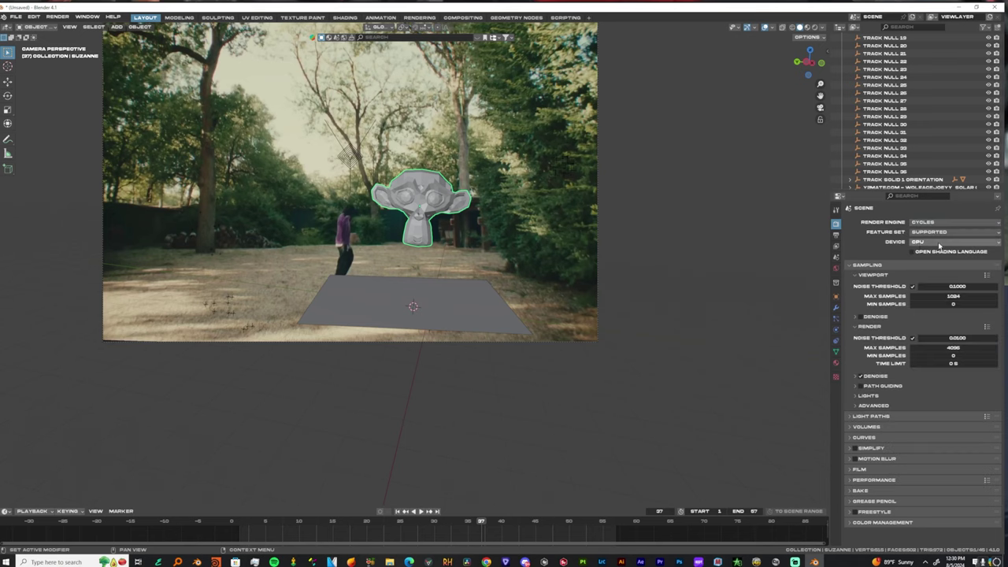
{"action": "left_click", "coordinate": [936, 245]}
{"action": "left_click", "coordinate": [926, 262]}
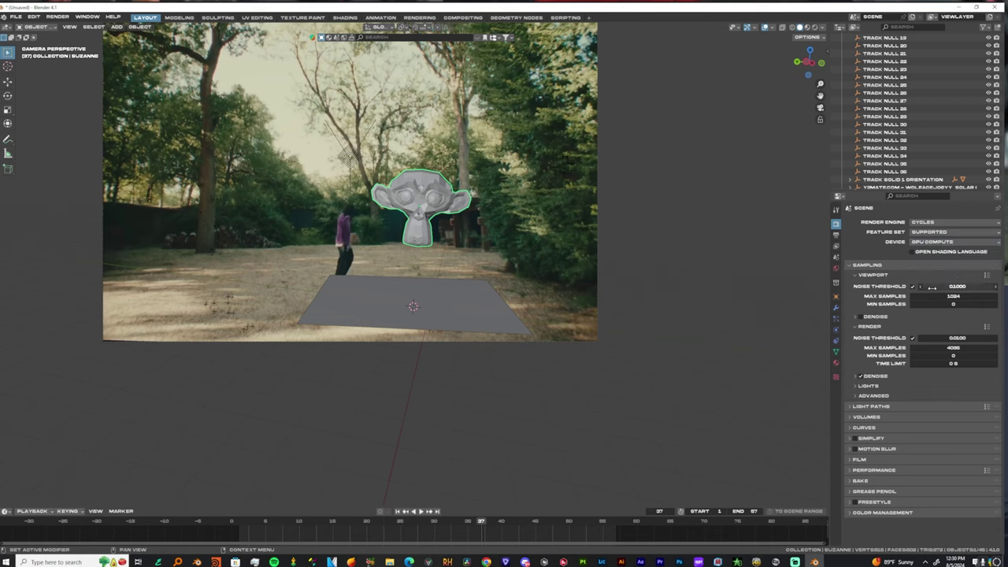
- Set the viewport sampling noise threshold to 0.0001 and its max samples to 300
{"action": "left_click", "coordinate": [953, 287]}
{"action": "type", "text": "0.0001"}
{"action": "key", "text": "Return"}
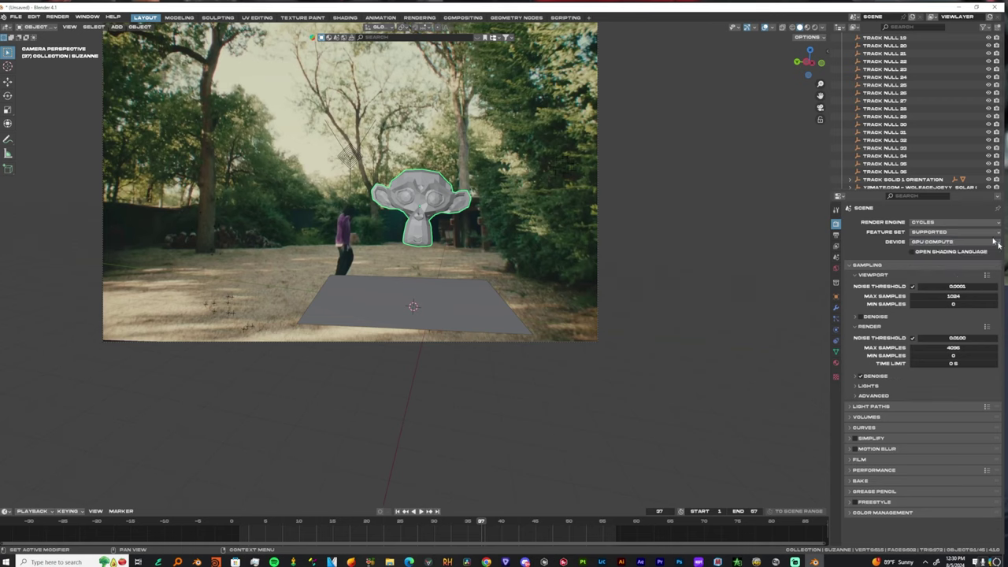
{"action": "left_click", "coordinate": [947, 297]}
{"action": "type", "text": "300"}
{"action": "key", "text": "Return"}
- Set the final render's max samples to 150 and its noise threshold to 0.07
{"action": "left_click", "coordinate": [954, 347]}
{"action": "type", "text": "150"}
{"action": "key", "text": "Return"}
{"action": "left_click", "coordinate": [971, 337]}
{"action": "type", "text": "0.001"}
{"action": "key", "text": "Return"}
{"action": "left_click", "coordinate": [967, 336]}
{"action": "type", "text": "0.07"}
{"action": "key", "text": "Return"}
- Enable motion blur and make the film background transparent in the render settings
{"action": "left_click", "coordinate": [856, 449]}
{"action": "left_click", "coordinate": [858, 459]}
{"action": "scroll", "coordinate": [857, 451], "scroll_direction": "down", "scroll_amount": 2}
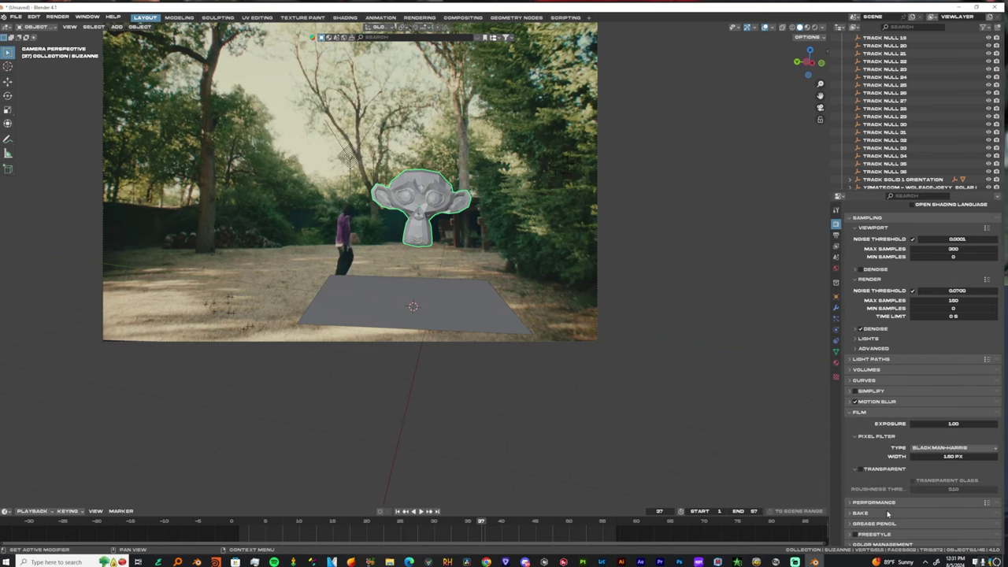
{"action": "left_click", "coordinate": [861, 465]}
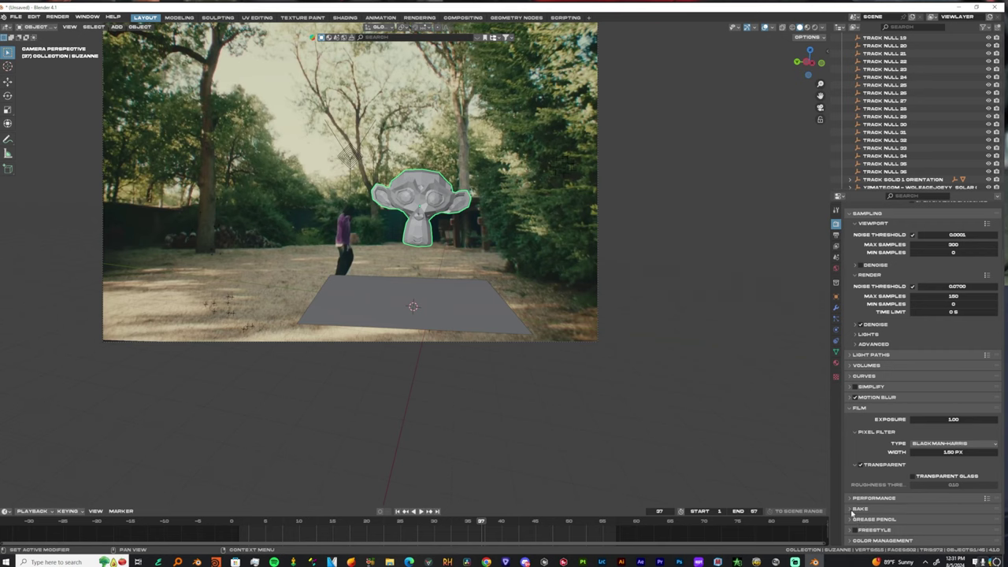
- Turn off tiling in the render's memory performance settings
{"action": "left_click", "coordinate": [853, 499]}
{"action": "scroll", "coordinate": [855, 500], "scroll_direction": "down", "scroll_amount": 2}
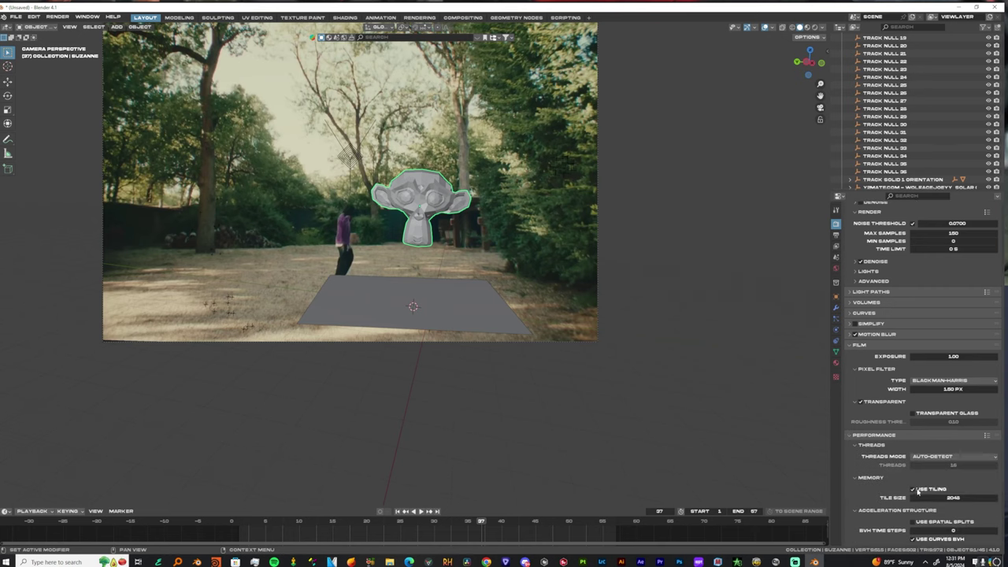
{"action": "left_click", "coordinate": [913, 490]}
{"action": "scroll", "coordinate": [886, 489], "scroll_direction": "down", "scroll_amount": 3}
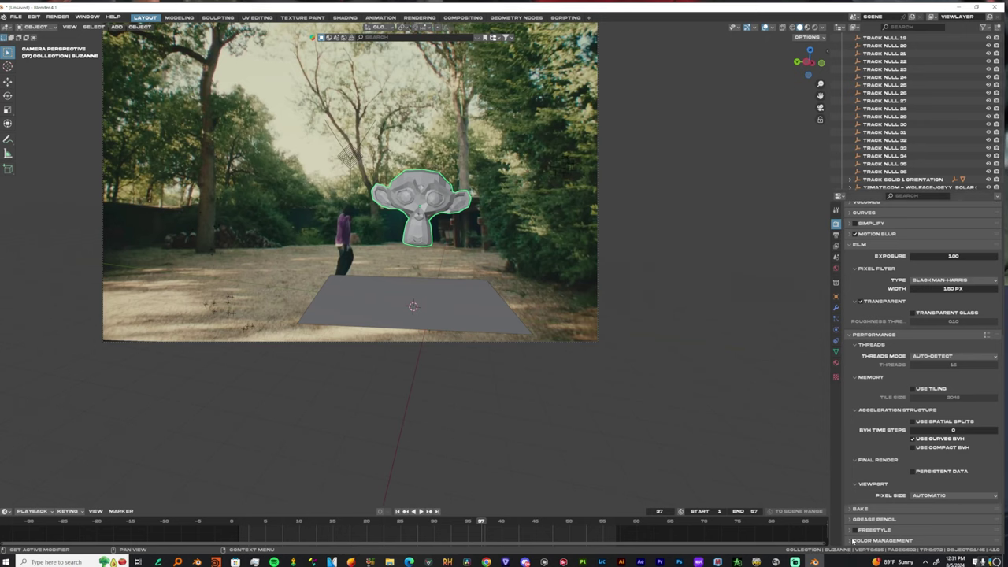
- Set the color management look to Medium High Contrast after trying High Contrast
{"action": "left_click", "coordinate": [876, 540]}
{"action": "scroll", "coordinate": [876, 540], "scroll_direction": "down", "scroll_amount": 2}
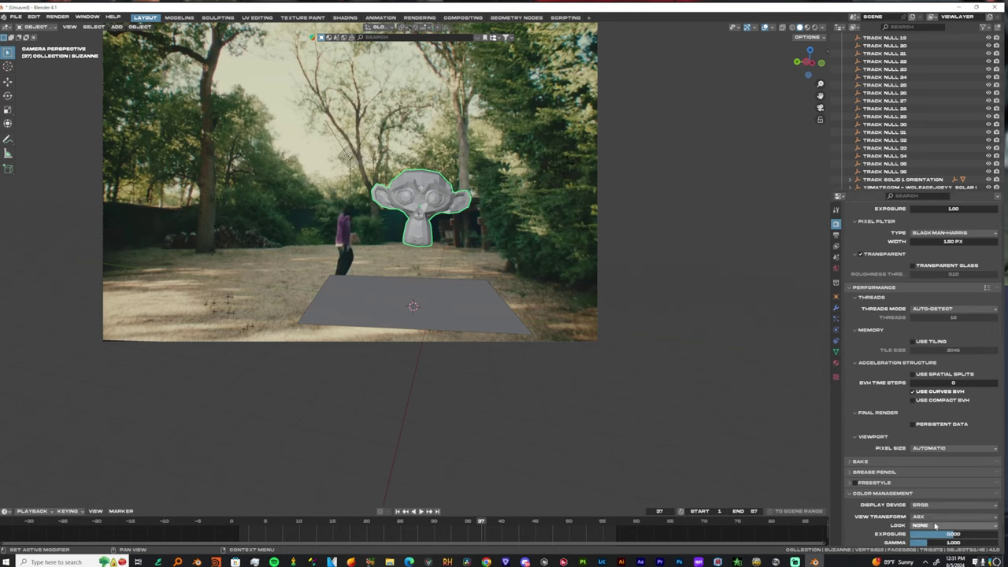
{"action": "left_click", "coordinate": [934, 526]}
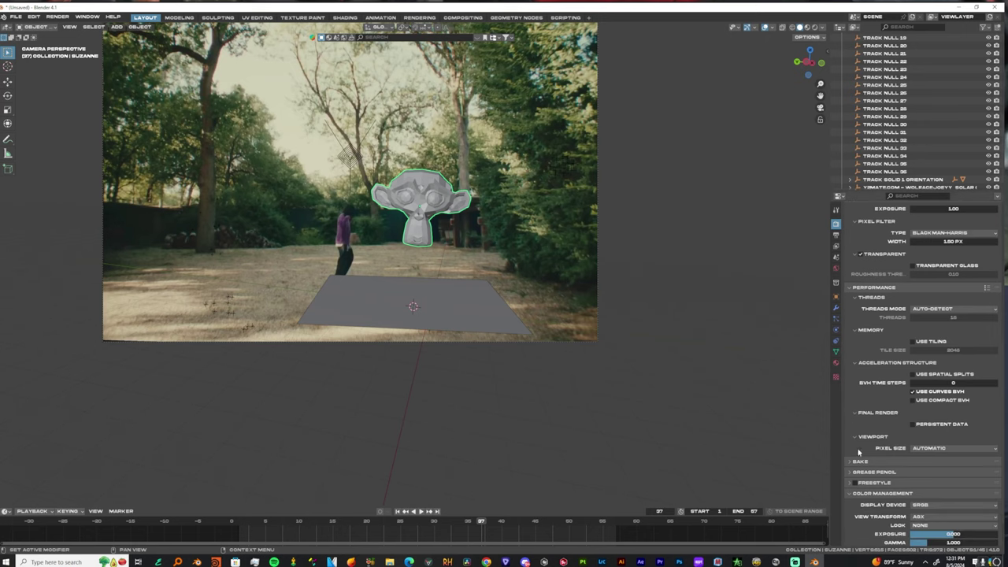
{"action": "left_click", "coordinate": [937, 526]}
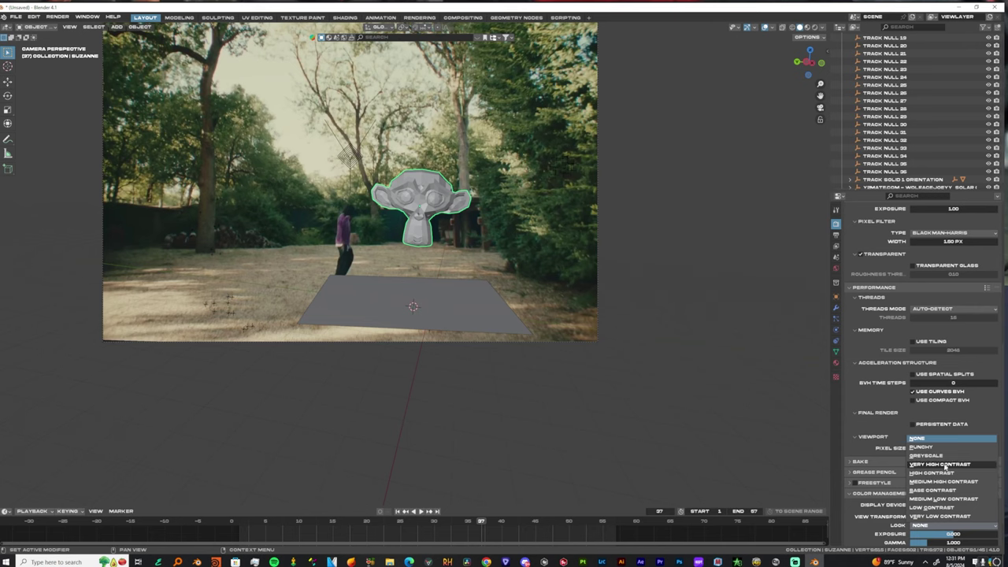
{"action": "left_click", "coordinate": [929, 474]}
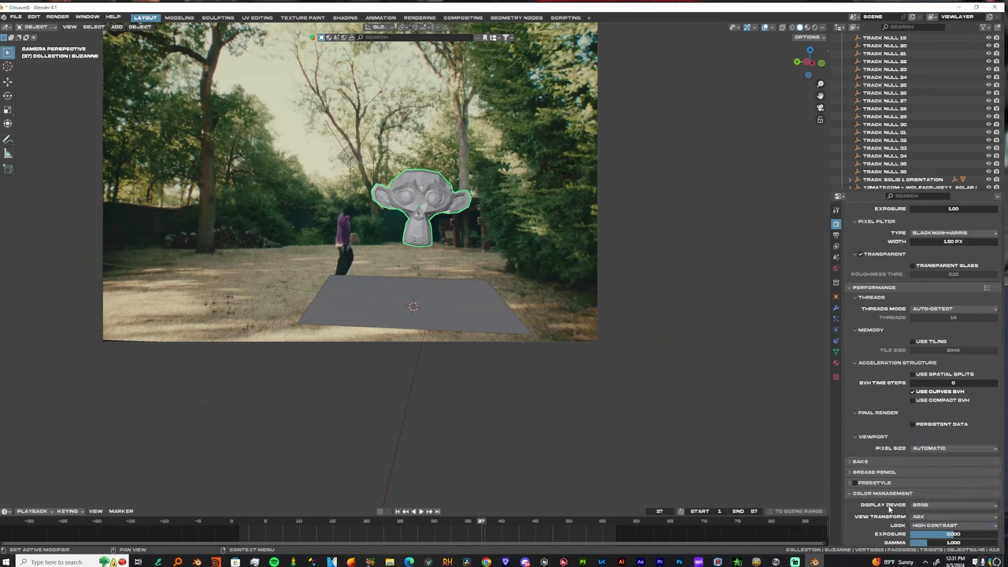
{"action": "left_click", "coordinate": [941, 525]}
{"action": "left_click", "coordinate": [937, 485]}
{"action": "scroll", "coordinate": [861, 293], "scroll_direction": "up", "scroll_amount": 3}
- Save the project as DN.blend in the test animation's DONE folder
{"action": "key", "text": "ctrl+s"}
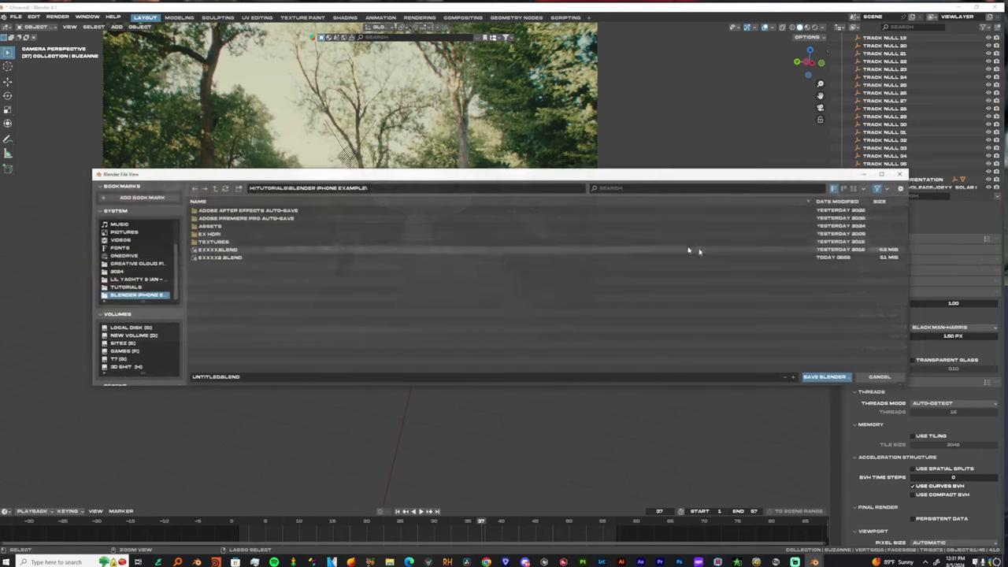
{"action": "scroll", "coordinate": [130, 354], "scroll_direction": "down", "scroll_amount": 2}
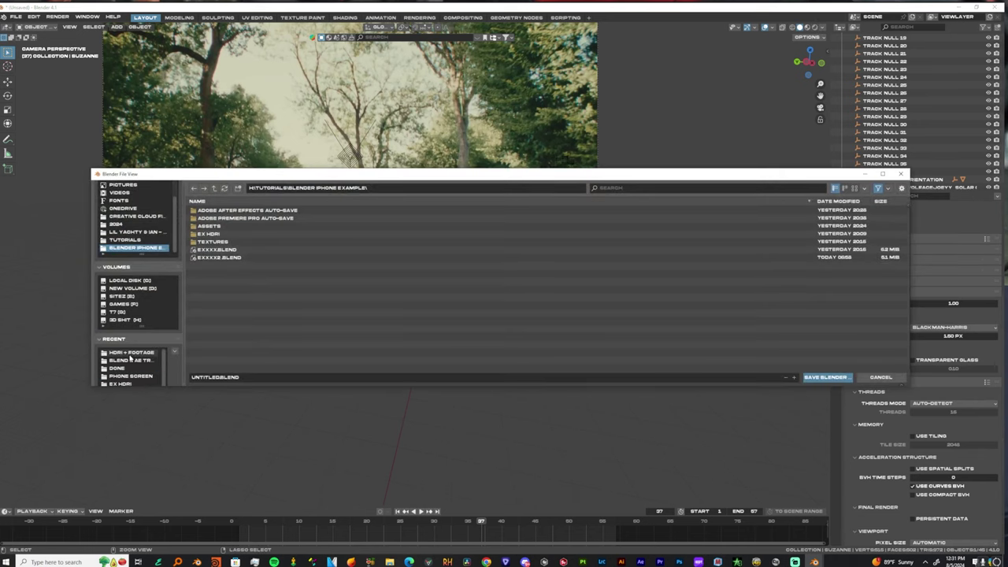
{"action": "left_click", "coordinate": [129, 354]}
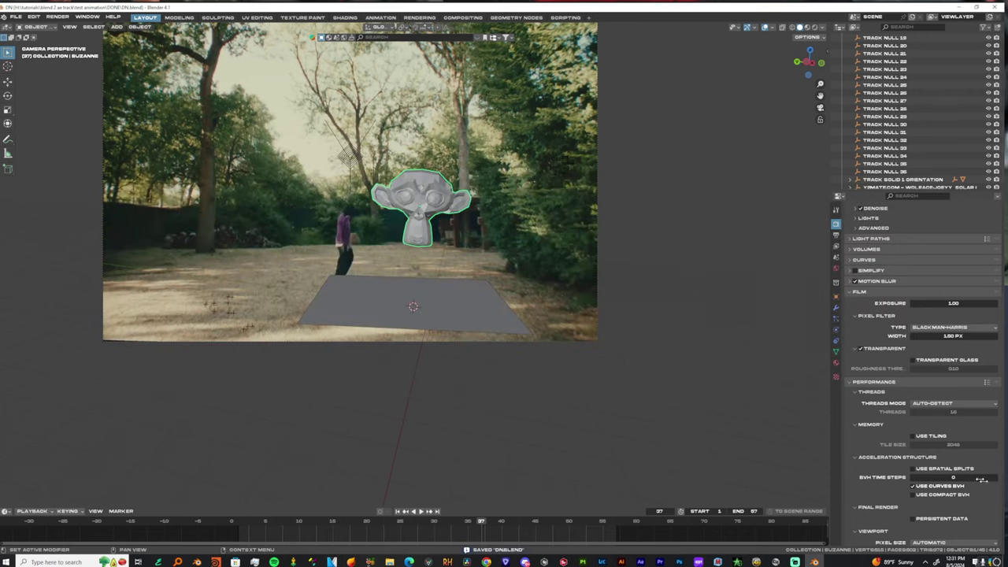
{"action": "scroll", "coordinate": [882, 303], "scroll_direction": "up", "scroll_amount": 2}
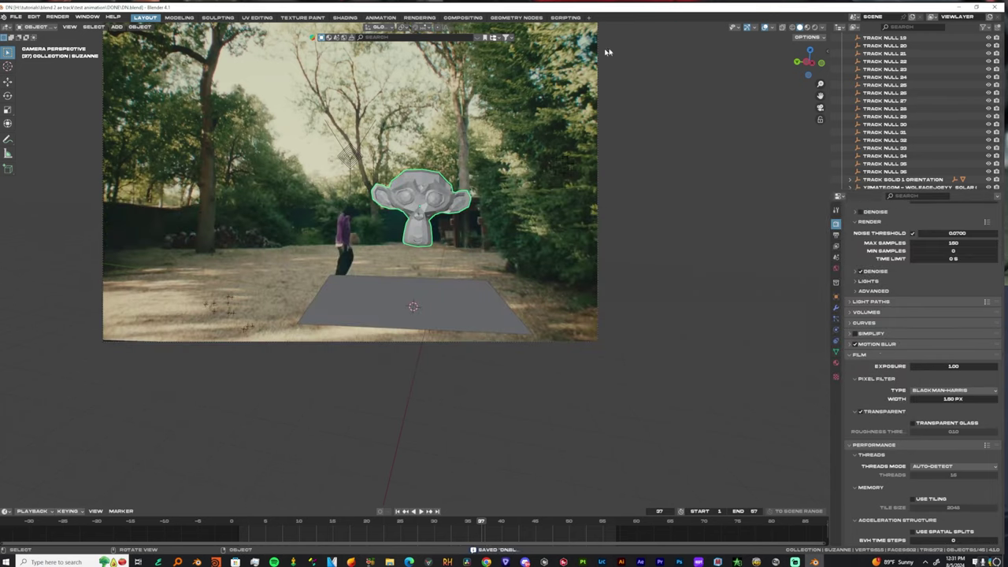
- Show the viewport in rendered shading and view the monkey and SC plane from outside and through the camera
{"action": "left_click", "coordinate": [814, 27]}
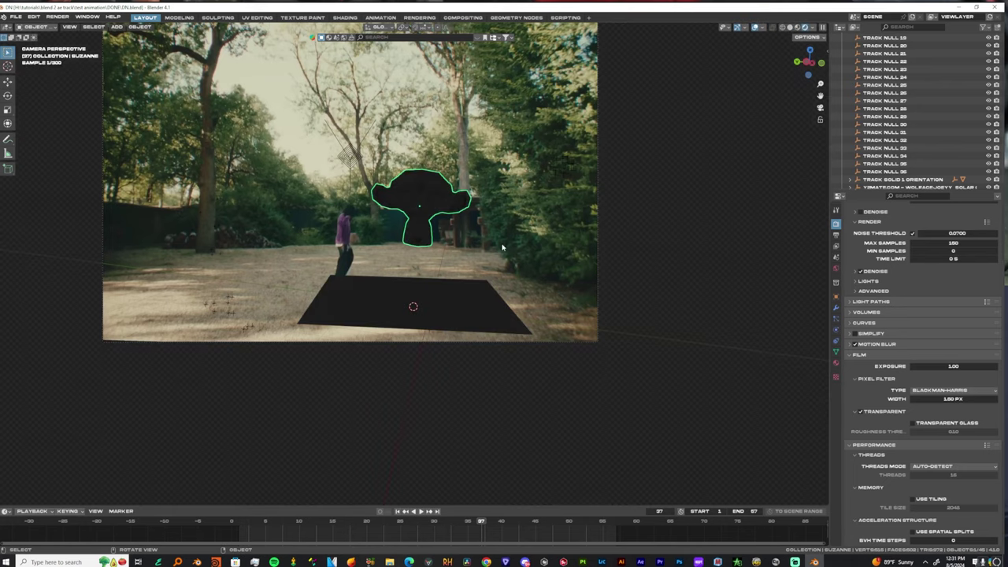
{"action": "scroll", "coordinate": [499, 249], "scroll_direction": "up", "scroll_amount": 3}
{"action": "middle_click_drag", "start_coordinate": [495, 256], "coordinate": [464, 276]}
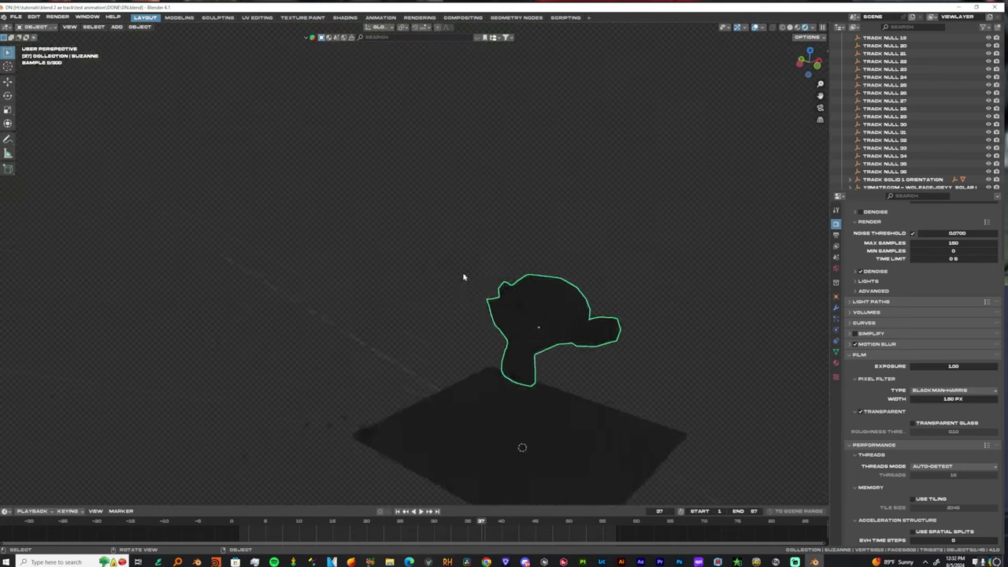
{"action": "scroll", "coordinate": [472, 275], "scroll_direction": "down", "scroll_amount": 4}
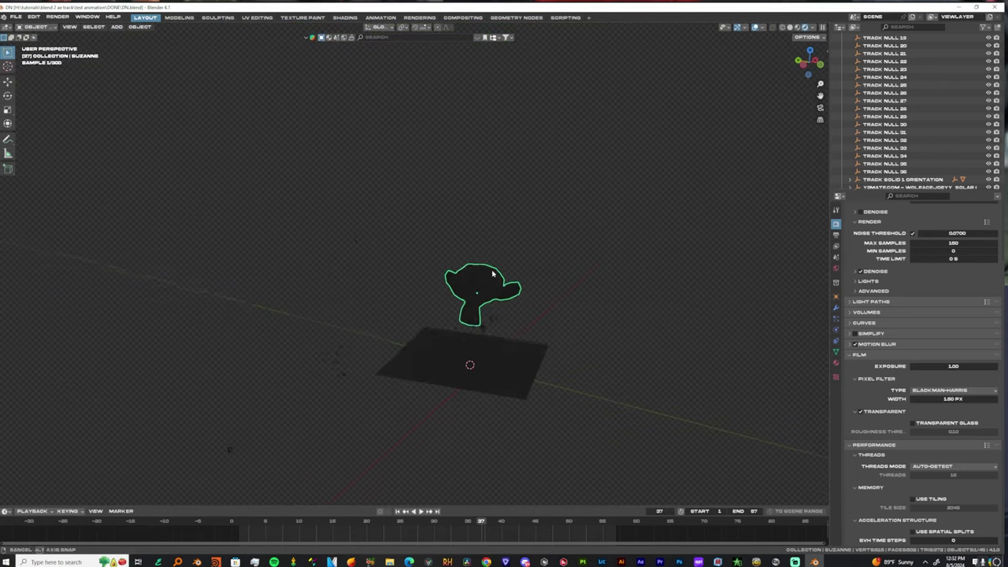
{"action": "key", "text": "KP_0"}
{"action": "scroll", "coordinate": [473, 217], "scroll_direction": "down", "scroll_amount": 4}
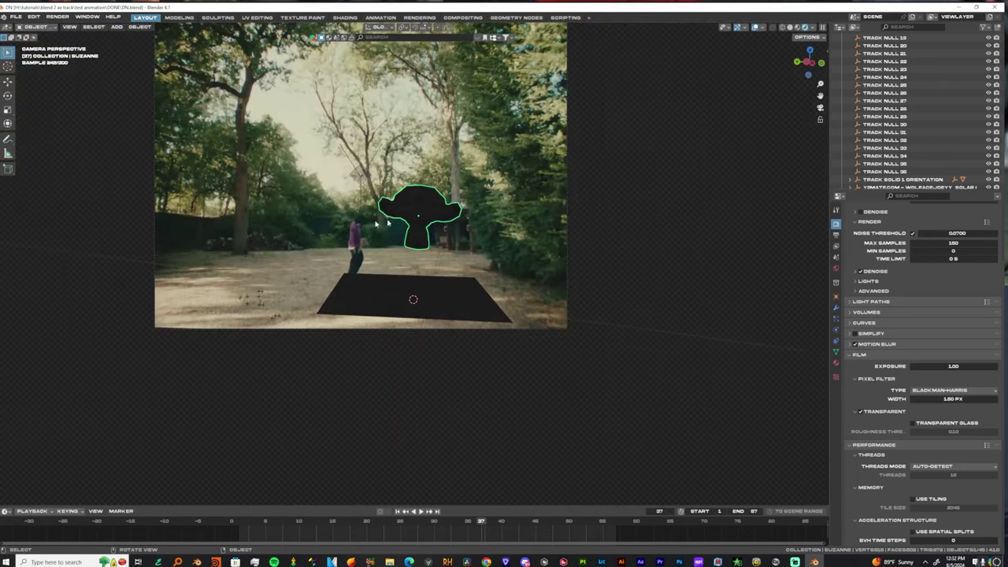
{"action": "scroll", "coordinate": [468, 300], "scroll_direction": "up", "scroll_amount": 3}
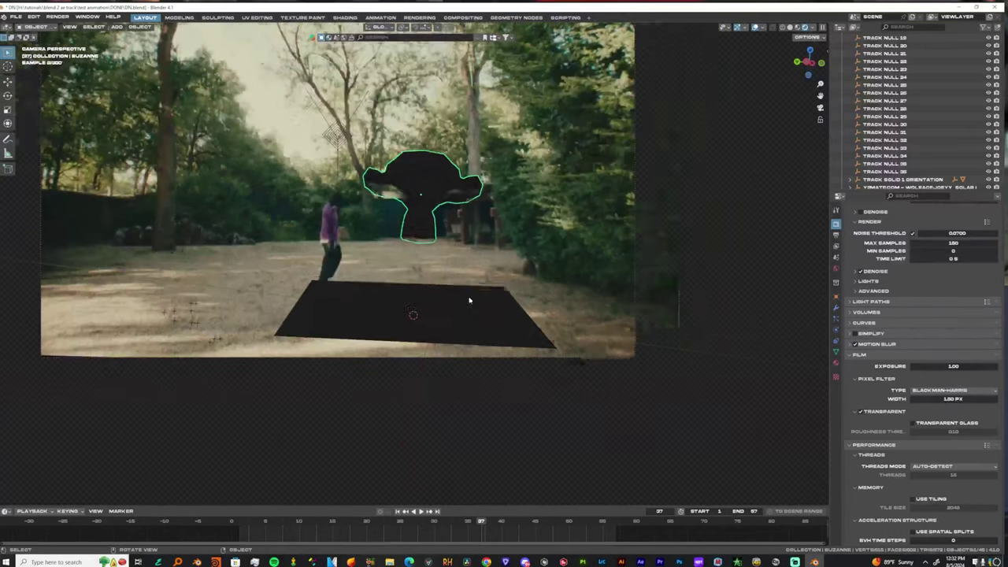
- Add a sun light at the 3D cursor on the SC plane
{"action": "left_click", "coordinate": [448, 310]}
{"action": "key", "text": "shift+a"}
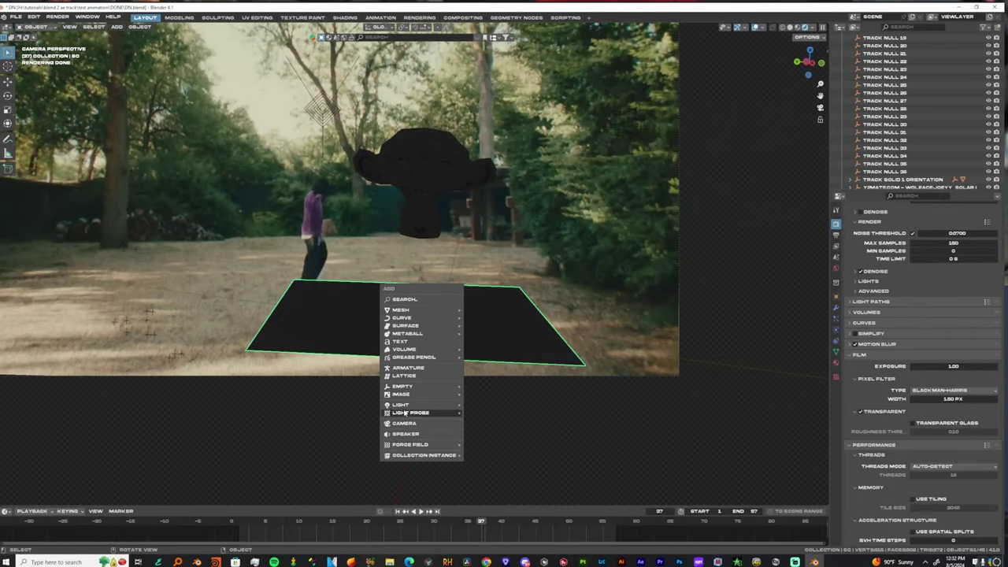
{"action": "mouse_move", "coordinate": [409, 405]}
{"action": "left_click", "coordinate": [480, 413]}
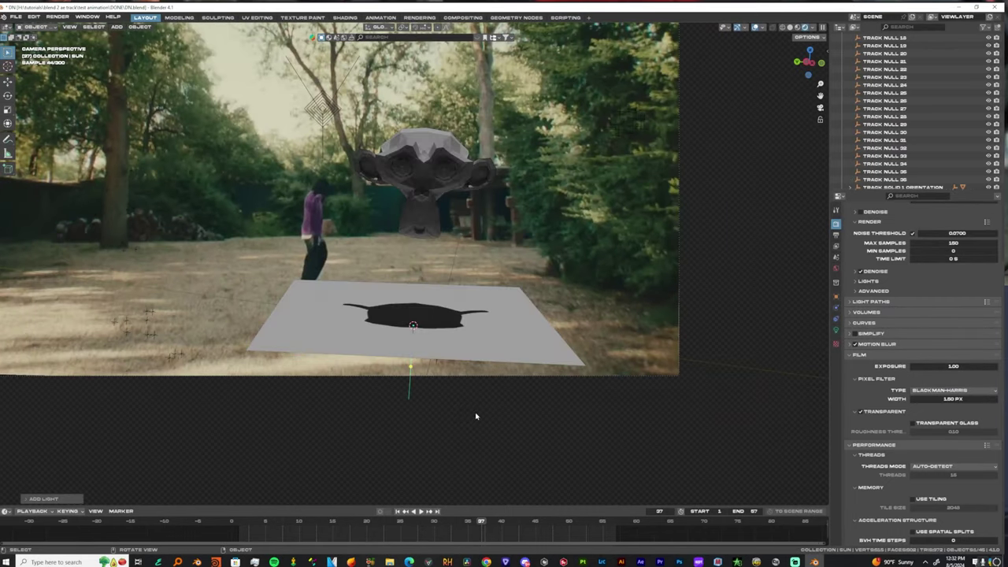
{"action": "scroll", "coordinate": [384, 199], "scroll_direction": "down", "scroll_amount": 3}
{"action": "scroll", "coordinate": [453, 272], "scroll_direction": "up", "scroll_amount": 2}
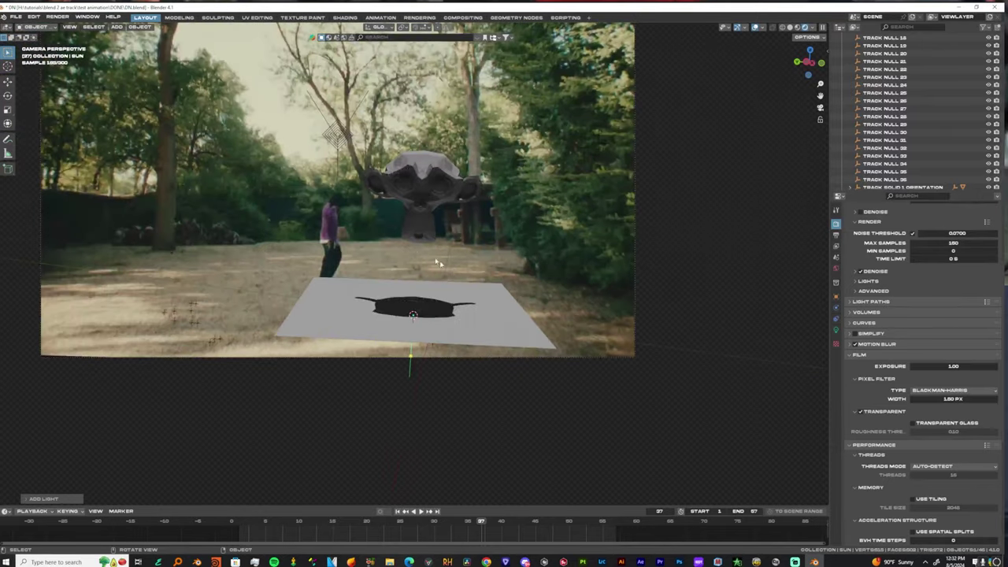
{"action": "key", "text": "g"}
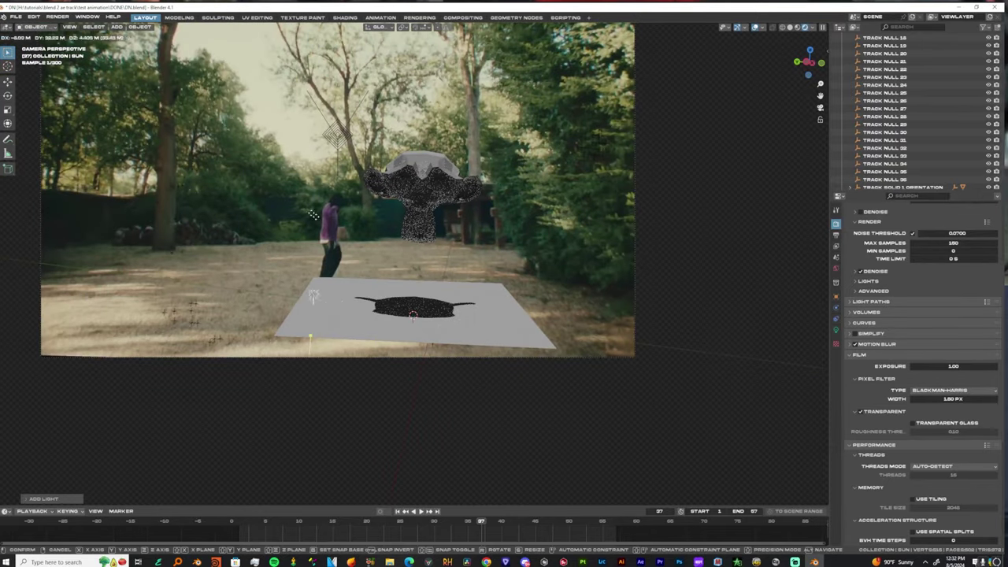
{"action": "left_click", "coordinate": [419, 197]}
{"action": "key", "text": "ctrl+z"}
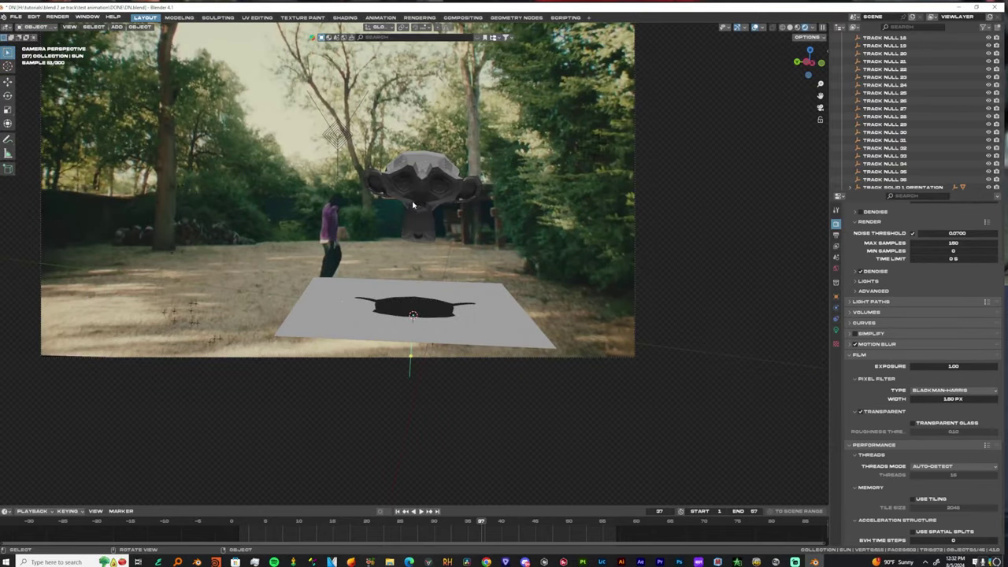
- Rotate the sun light slightly in camera view to angle the monkey's shadow on the SC plane, checking it with playback
{"action": "key", "text": "r"}
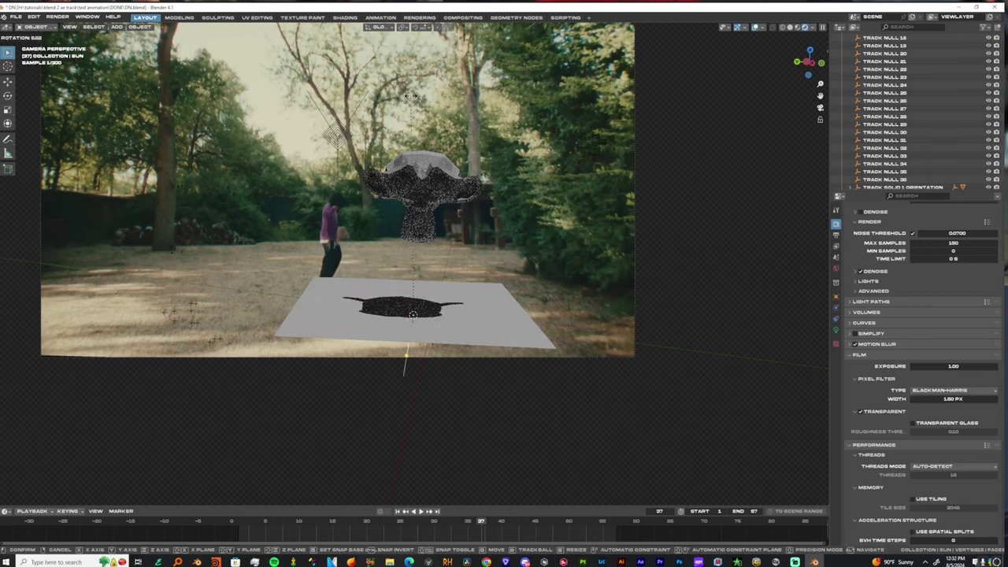
{"action": "left_click", "coordinate": [519, 310]}
{"action": "scroll", "coordinate": [518, 310], "scroll_direction": "up", "scroll_amount": 1}
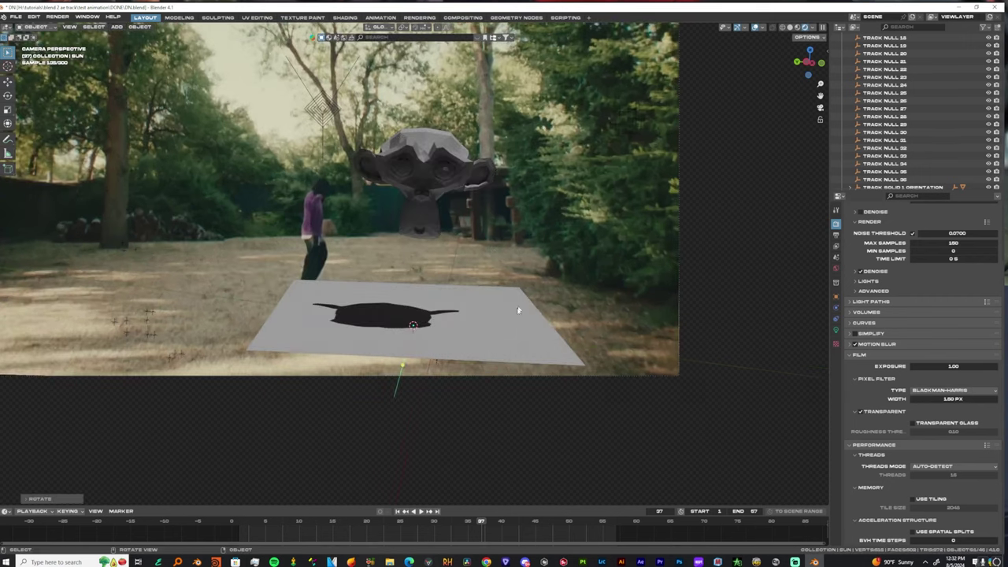
{"action": "left_click", "coordinate": [479, 318]}
{"action": "left_click", "coordinate": [424, 169]}
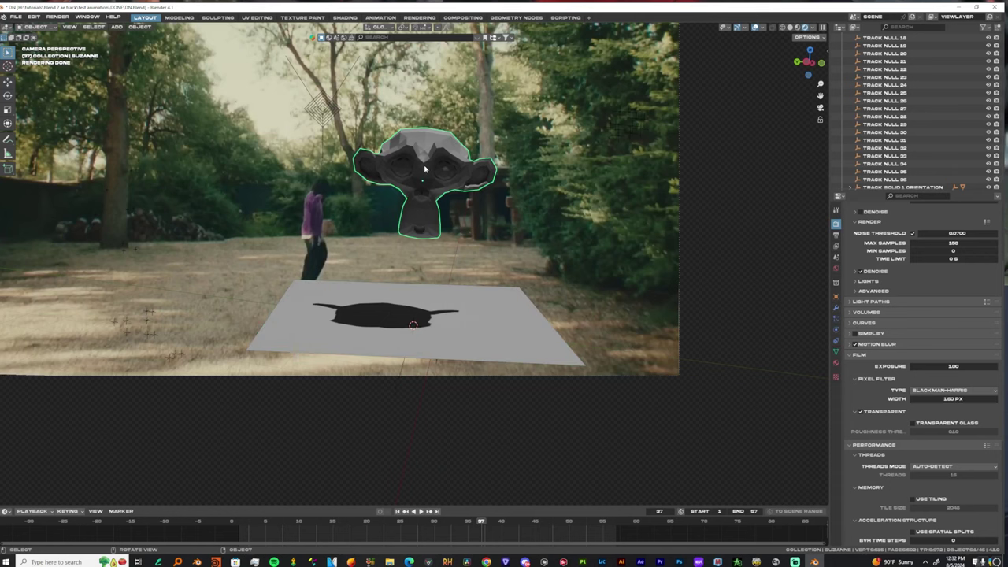
{"action": "scroll", "coordinate": [447, 173], "scroll_direction": "down", "scroll_amount": 3}
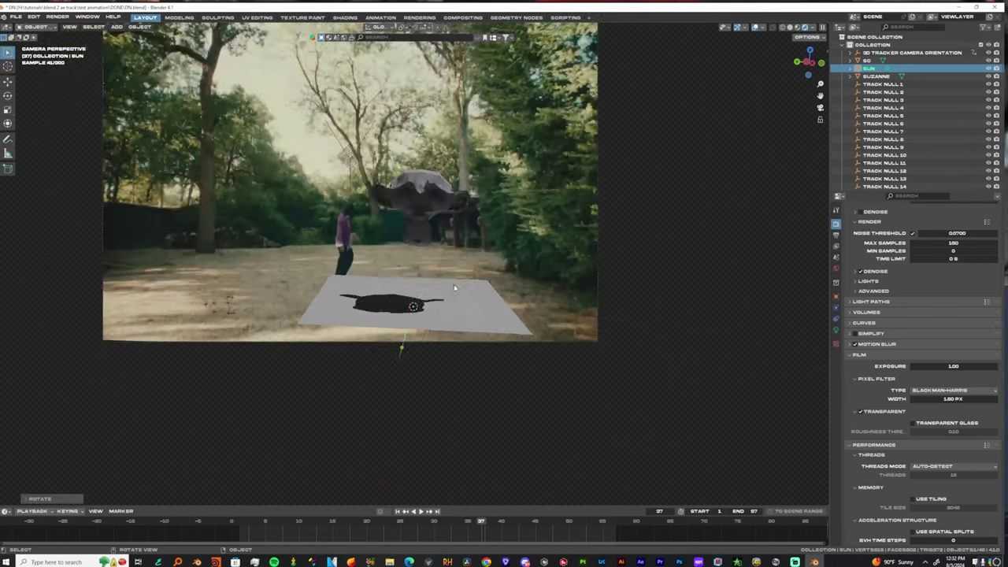
{"action": "scroll", "coordinate": [457, 289], "scroll_direction": "up", "scroll_amount": 3}
{"action": "scroll", "coordinate": [459, 289], "scroll_direction": "down", "scroll_amount": 4}
{"action": "scroll", "coordinate": [478, 269], "scroll_direction": "up", "scroll_amount": 2}
{"action": "key", "text": "space"}
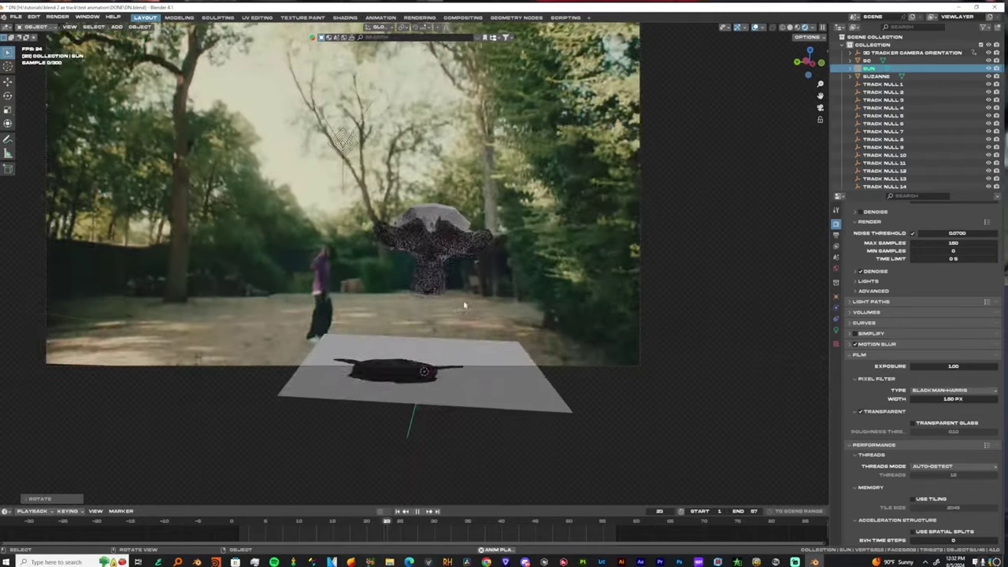
{"action": "key", "text": "space"}
- Enable Shadow Catcher in the visibility settings of the SC ground plane
{"action": "left_click", "coordinate": [492, 347]}
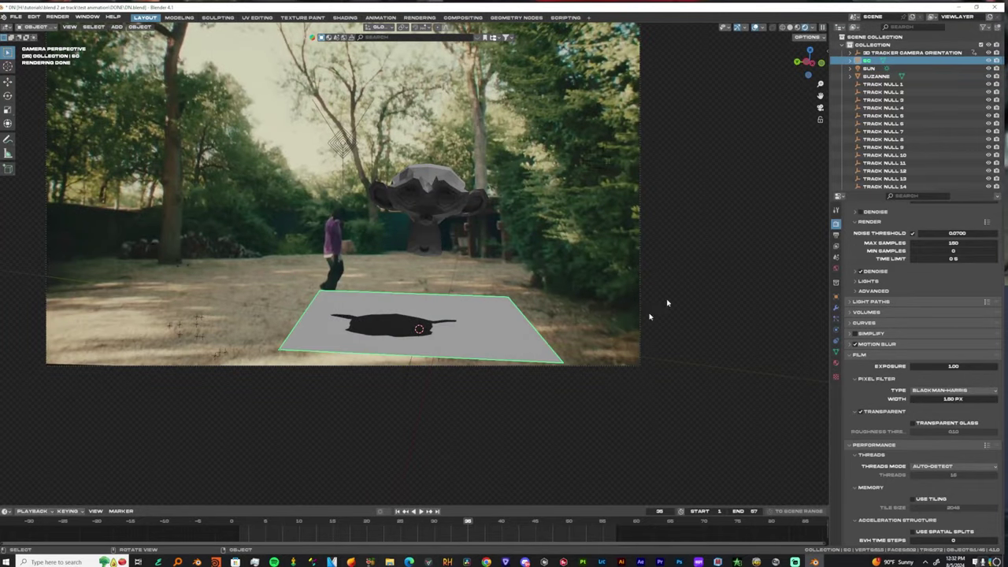
{"action": "left_click", "coordinate": [836, 296]}
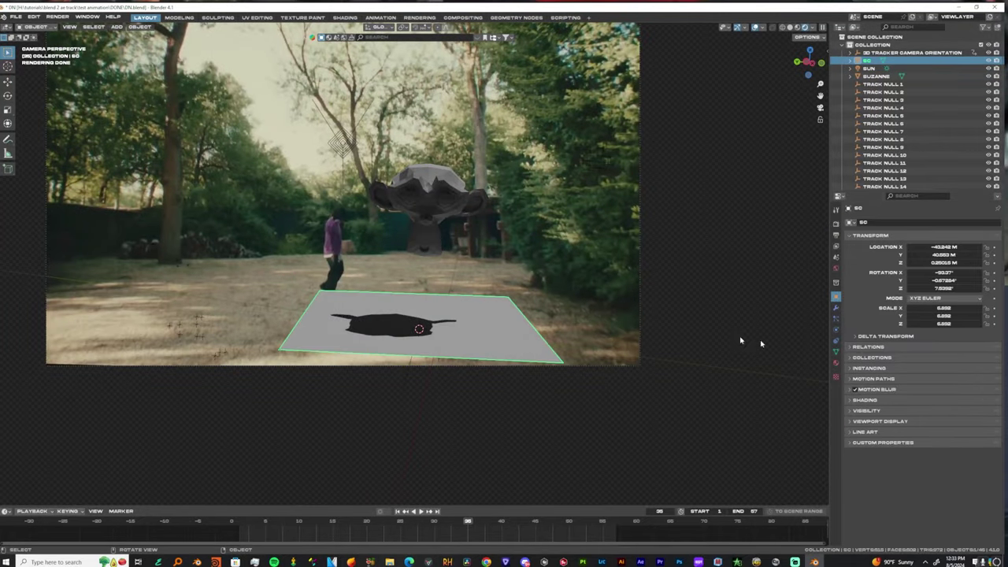
{"action": "left_click", "coordinate": [853, 410]}
{"action": "scroll", "coordinate": [891, 457], "scroll_direction": "down", "scroll_amount": 2}
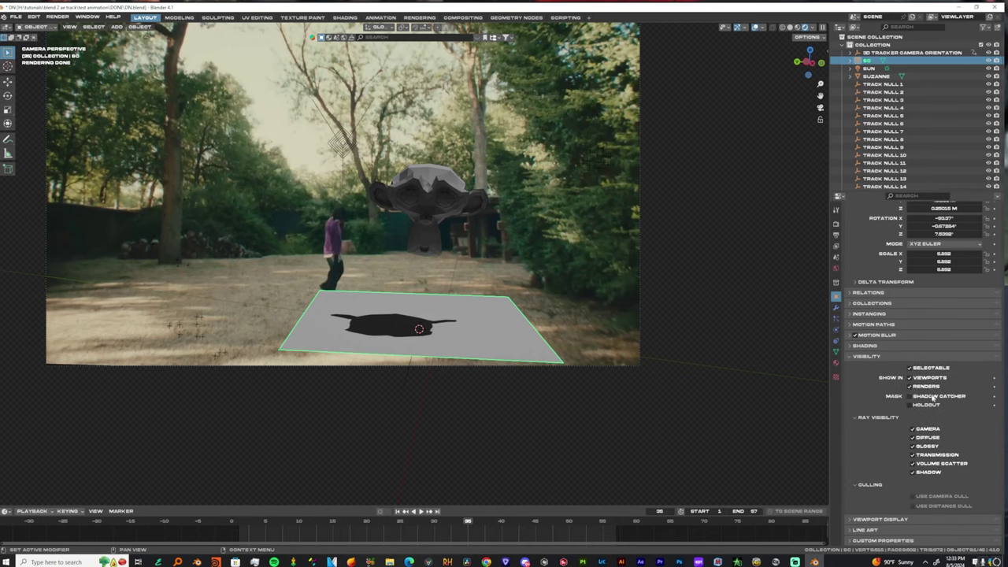
{"action": "left_click", "coordinate": [910, 397]}
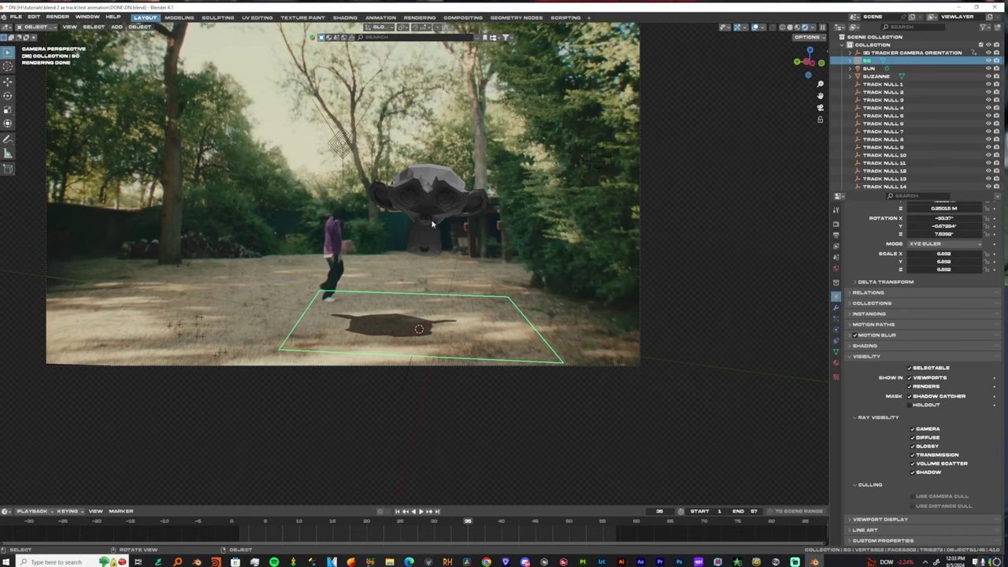
- Focus on the monkey outside the camera view and add a mesh plane in front of its face
{"action": "scroll", "coordinate": [450, 273], "scroll_direction": "down", "scroll_amount": 1}
{"action": "scroll", "coordinate": [450, 274], "scroll_direction": "up", "scroll_amount": 2}
{"action": "left_click", "coordinate": [425, 147]}
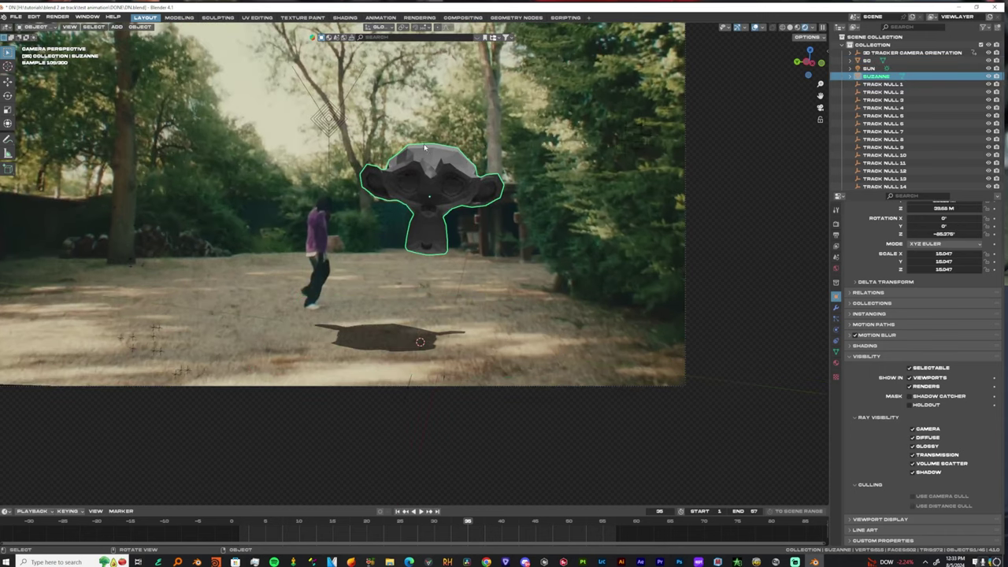
{"action": "scroll", "coordinate": [426, 148], "scroll_direction": "down", "scroll_amount": 3}
{"action": "scroll", "coordinate": [441, 151], "scroll_direction": "up", "scroll_amount": 4}
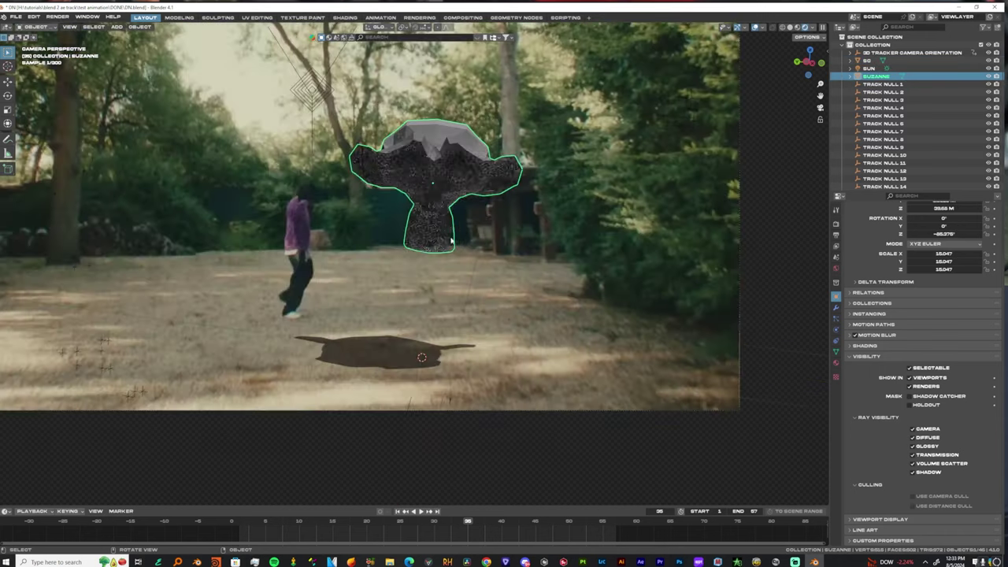
{"action": "scroll", "coordinate": [445, 152], "scroll_direction": "down", "scroll_amount": 2}
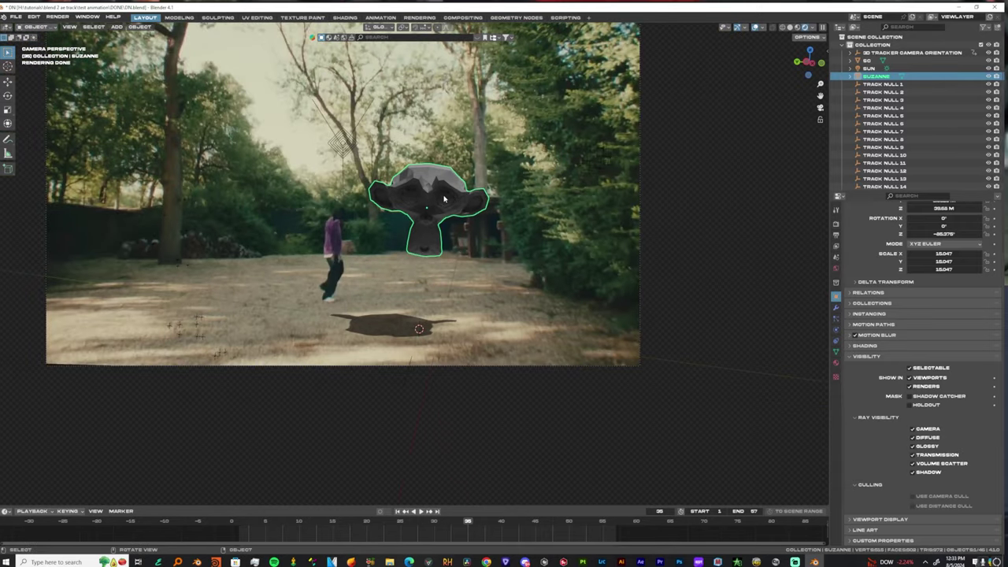
{"action": "key", "text": "KP_Decimal"}
{"action": "middle_click_drag", "start_coordinate": [464, 232], "coordinate": [544, 252]}
{"action": "key", "text": "shift+a"}
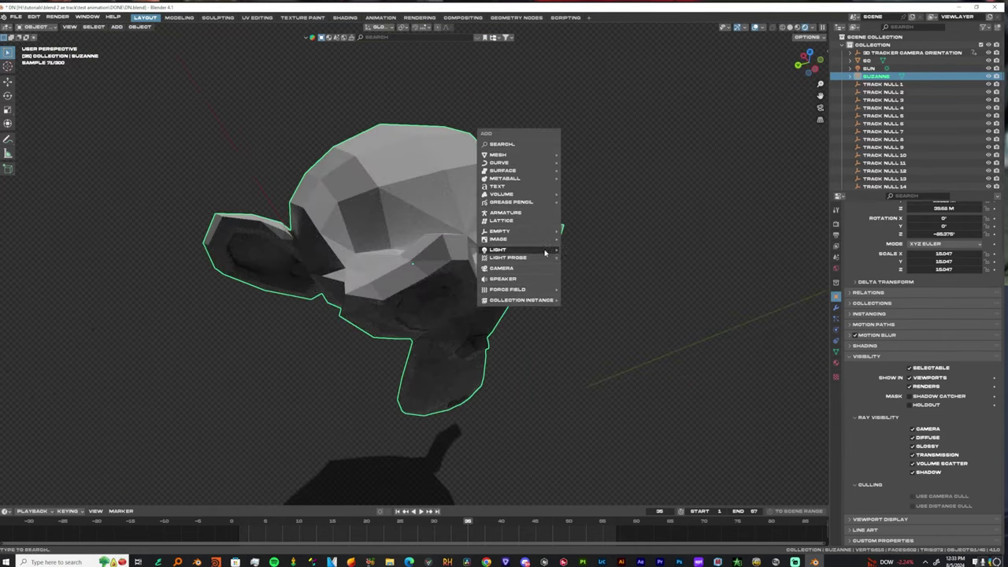
{"action": "mouse_move", "coordinate": [542, 252]}
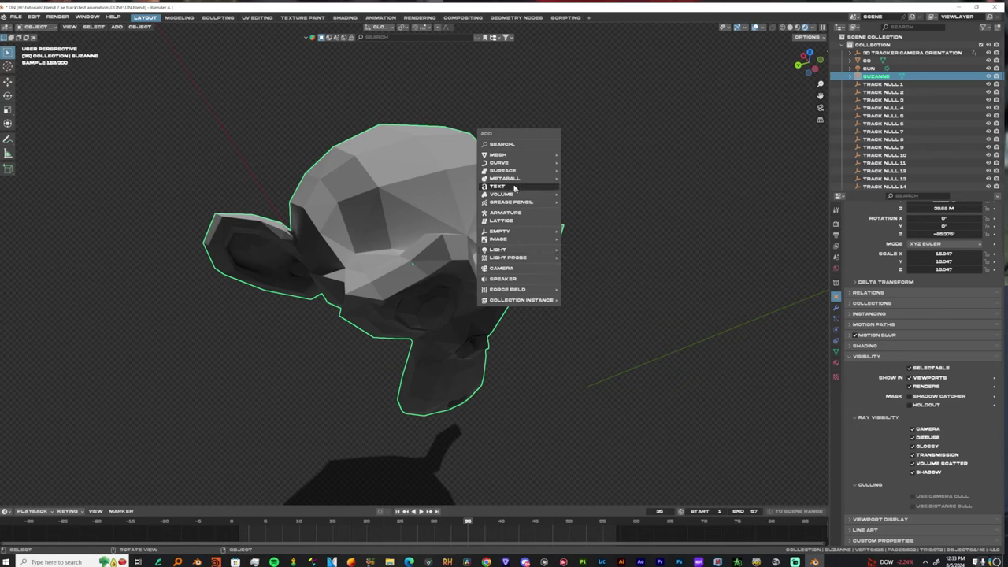
{"action": "mouse_move", "coordinate": [547, 155]}
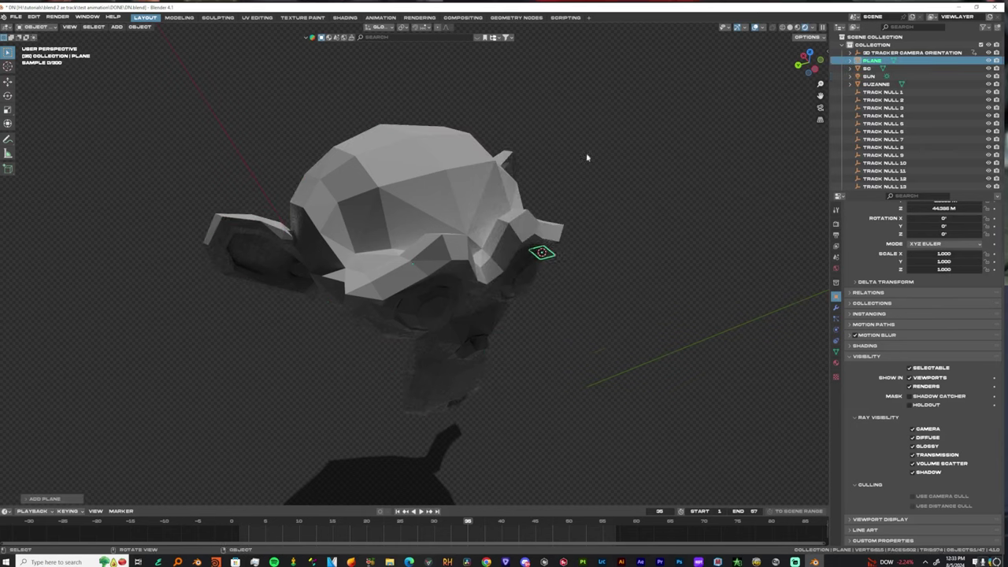
- Rotate the new plane upright, scale it to about 15.7 by 15.5, and place it beside the monkey, checking through the camera
{"action": "key", "text": "r"}
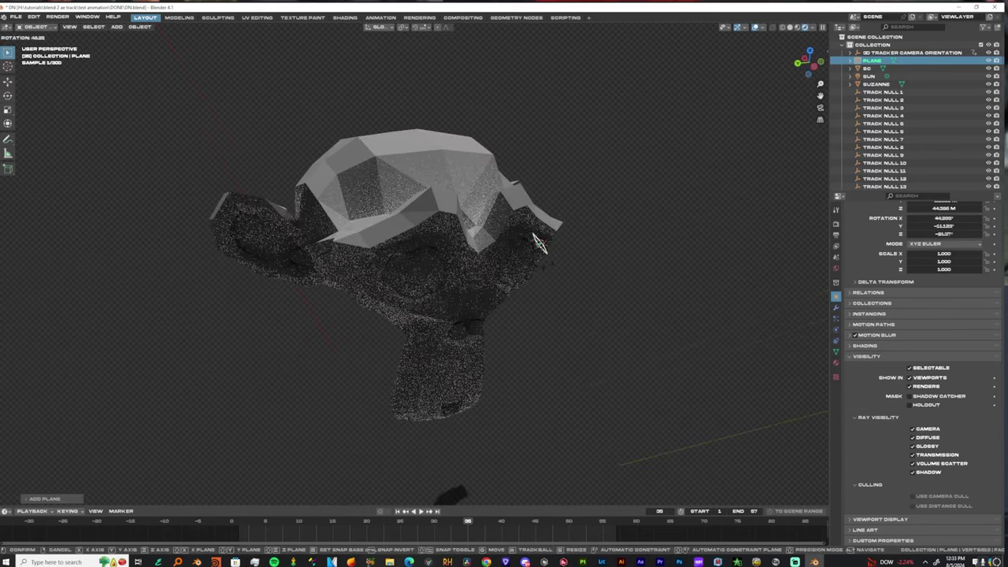
{"action": "left_click", "coordinate": [546, 268]}
{"action": "key", "text": "g"}
{"action": "left_click", "coordinate": [596, 276]}
{"action": "middle_click_drag", "start_coordinate": [597, 276], "coordinate": [557, 275]}
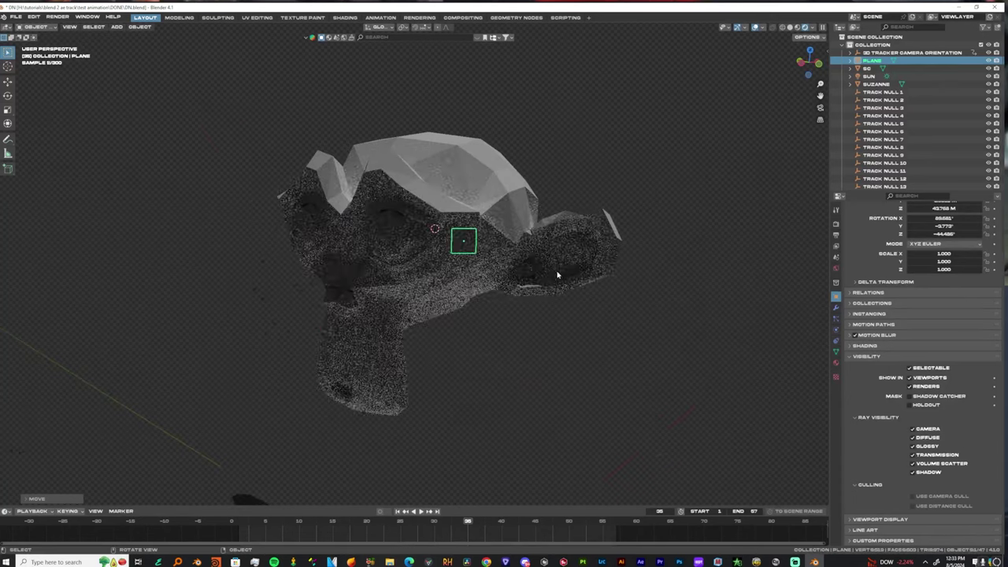
{"action": "key", "text": "s"}
{"action": "key", "text": "x"}
{"action": "left_click", "coordinate": [524, 330]}
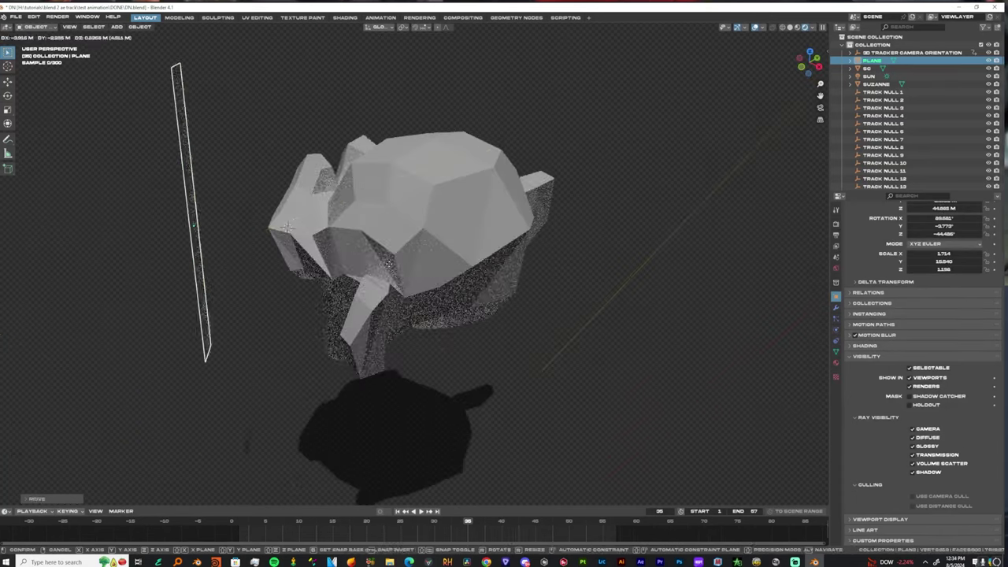
{"action": "key", "text": "KP_0"}
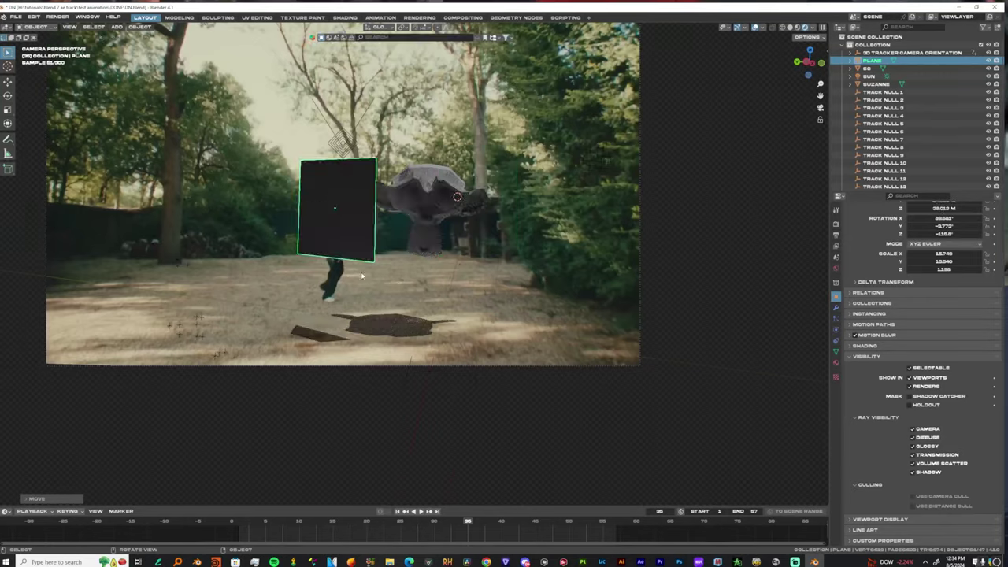
{"action": "scroll", "coordinate": [361, 276], "scroll_direction": "up", "scroll_amount": 2}
- Create a new light linking collection for the sun light
{"action": "left_click", "coordinate": [870, 76]}
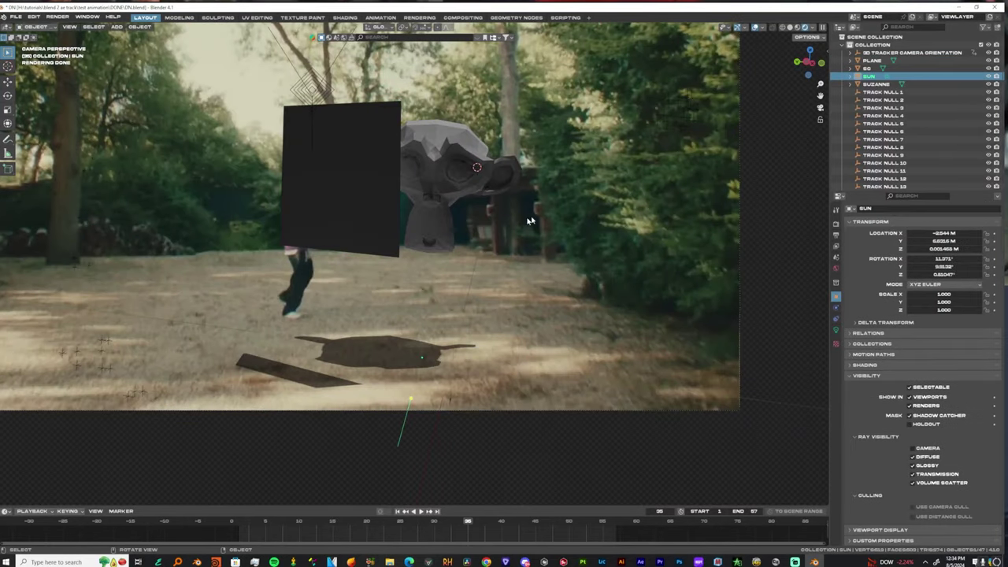
{"action": "left_click", "coordinate": [430, 137]}
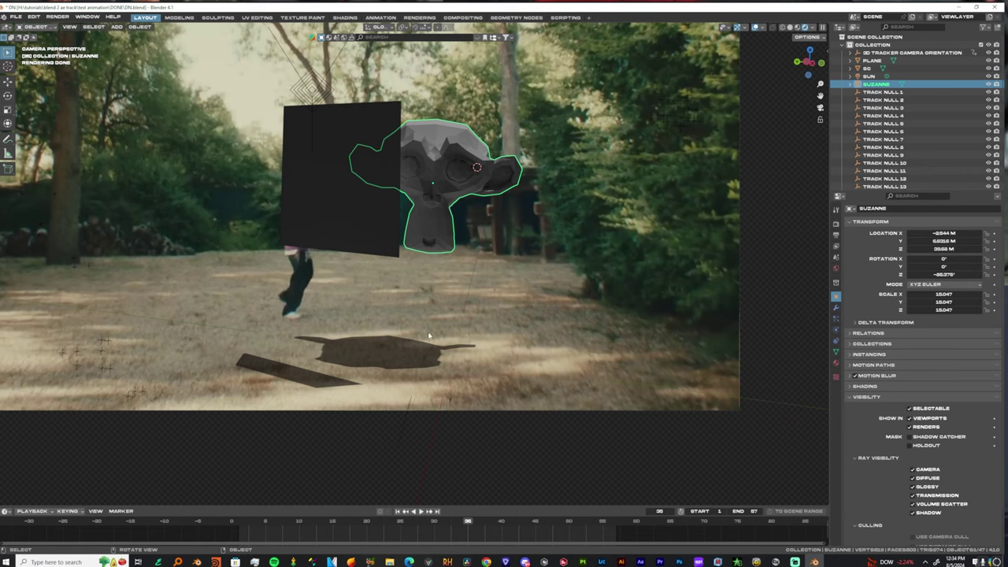
{"action": "left_click", "coordinate": [416, 362]}
{"action": "left_click", "coordinate": [439, 176]}
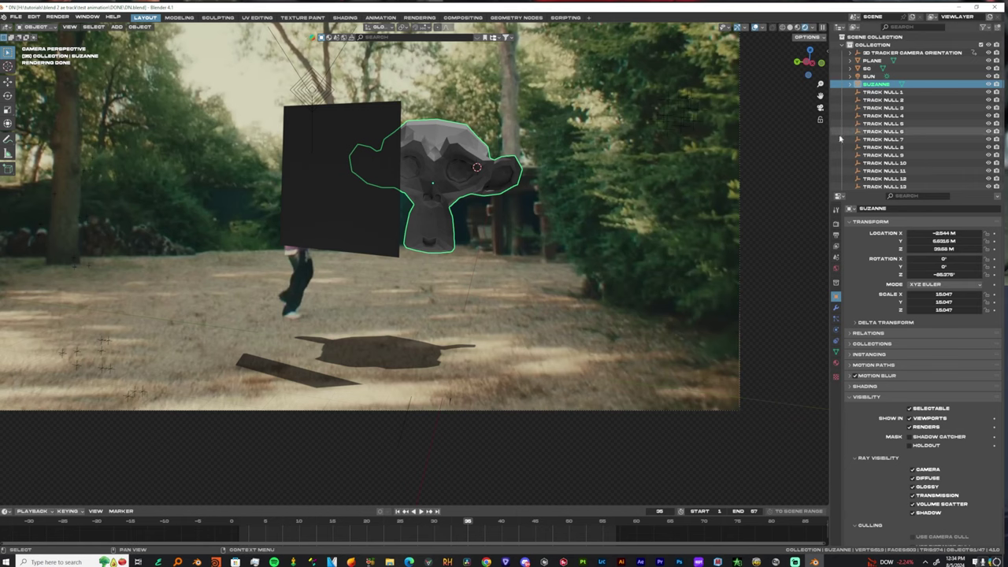
{"action": "left_click", "coordinate": [869, 75]}
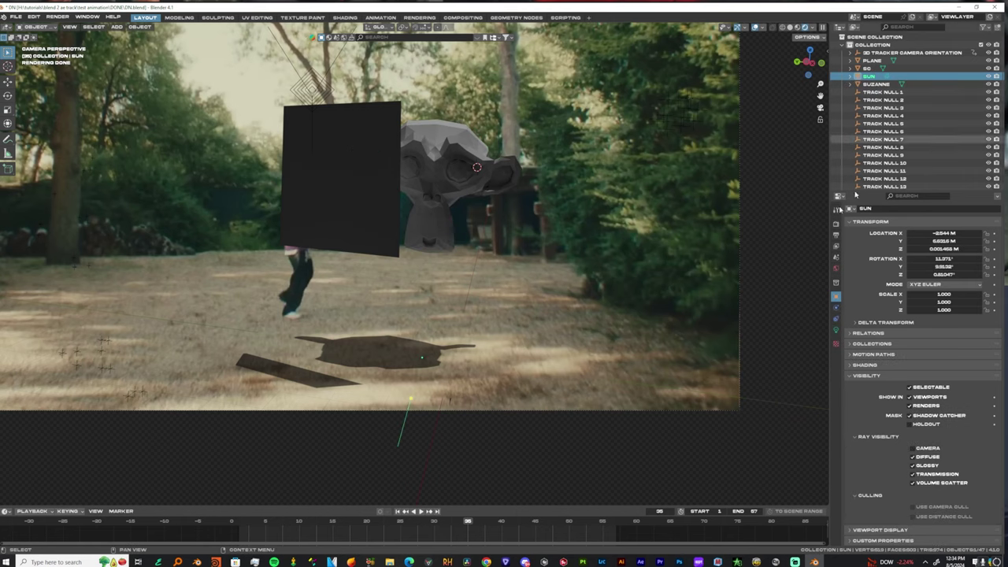
{"action": "left_click", "coordinate": [850, 365]}
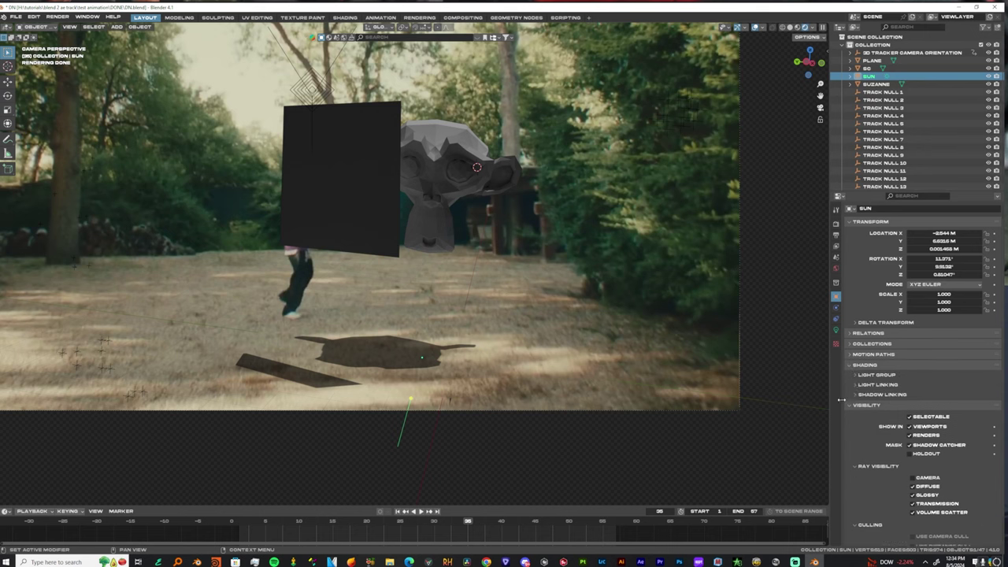
{"action": "left_click", "coordinate": [862, 384]}
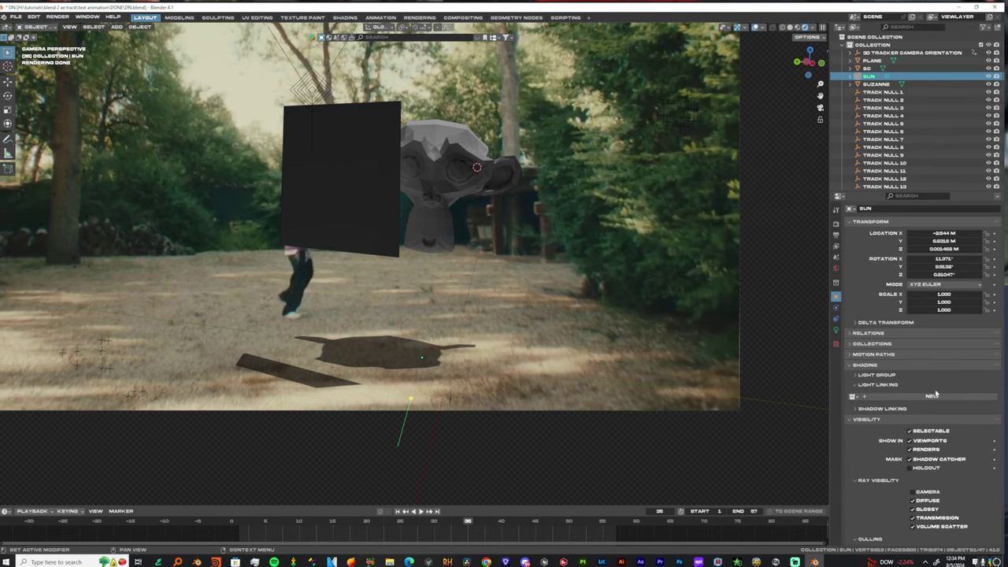
{"action": "left_click", "coordinate": [877, 399]}
- Add the SC plane and the Suzanne monkey to the sun's light linking collection
{"action": "scroll", "coordinate": [520, 308], "scroll_direction": "down", "scroll_amount": 4}
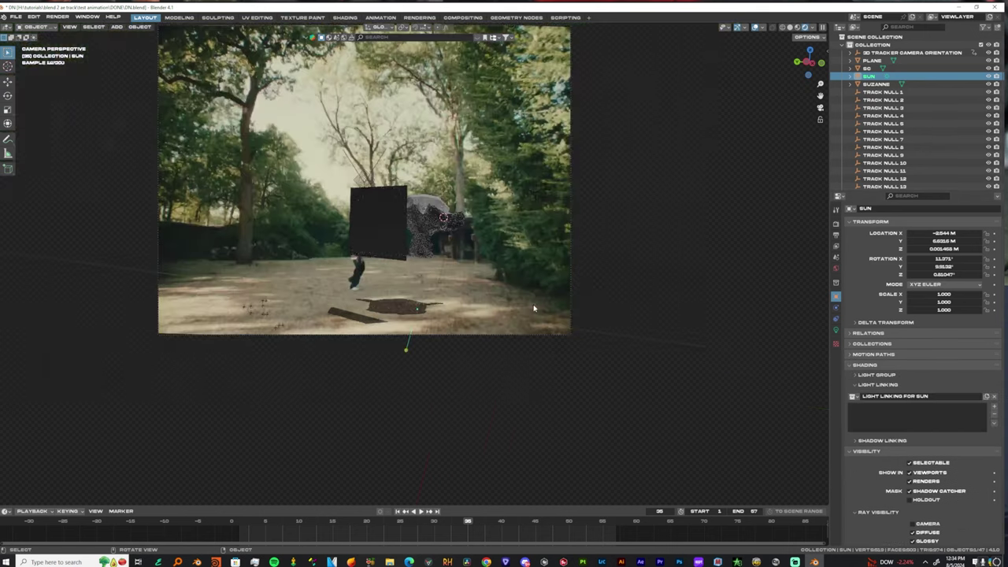
{"action": "scroll", "coordinate": [520, 308], "scroll_direction": "up", "scroll_amount": 5}
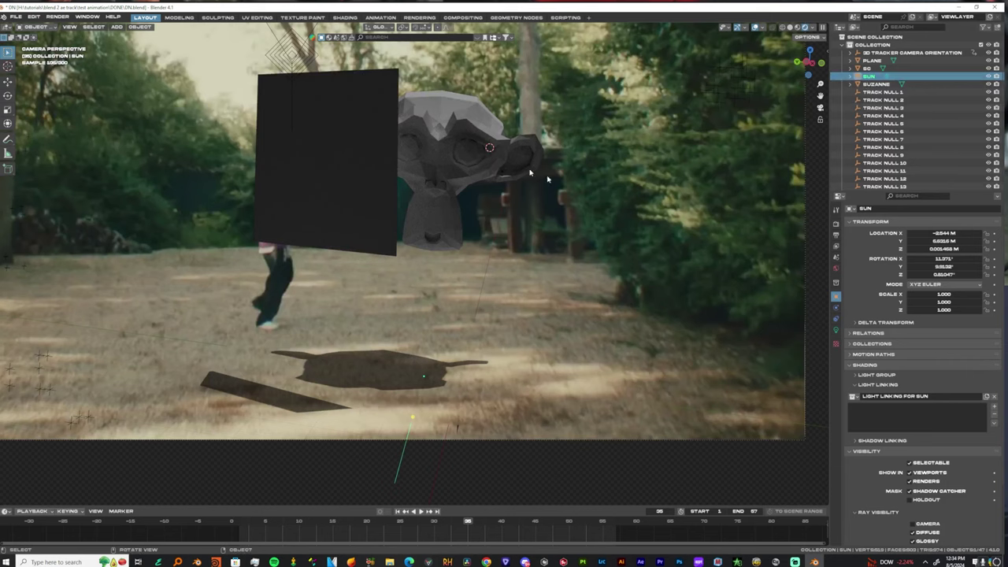
{"action": "left_click", "coordinate": [454, 128], "text": "shift"}
{"action": "left_click", "coordinate": [464, 367], "text": "shift"}
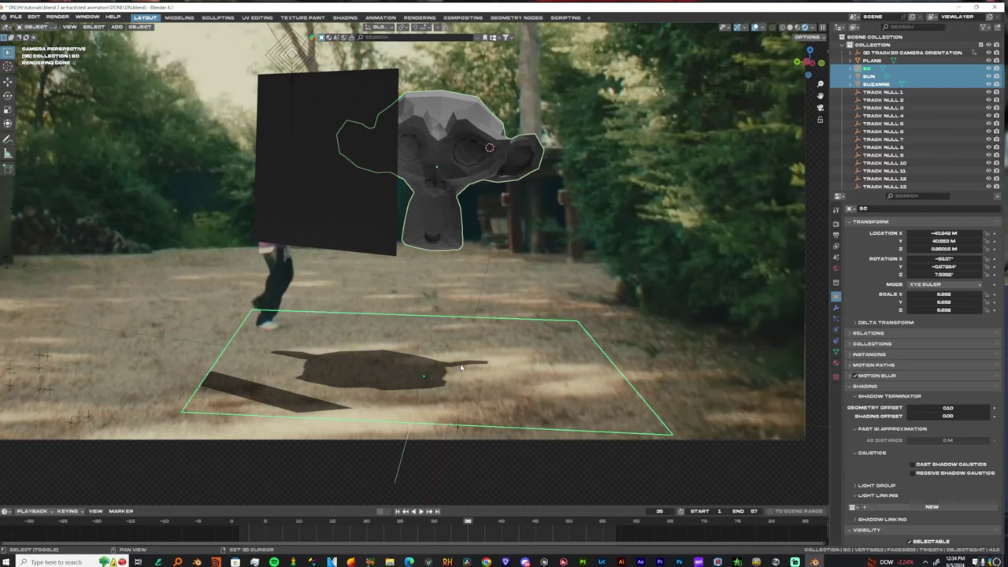
{"action": "left_click", "coordinate": [869, 76], "text": "ctrl"}
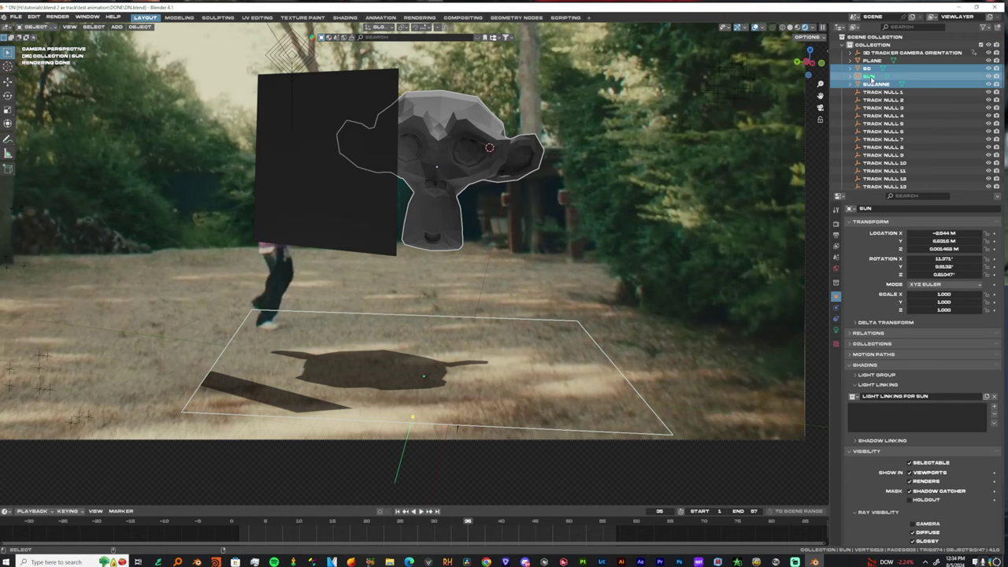
{"action": "left_click_drag", "start_coordinate": [881, 76], "coordinate": [888, 422]}
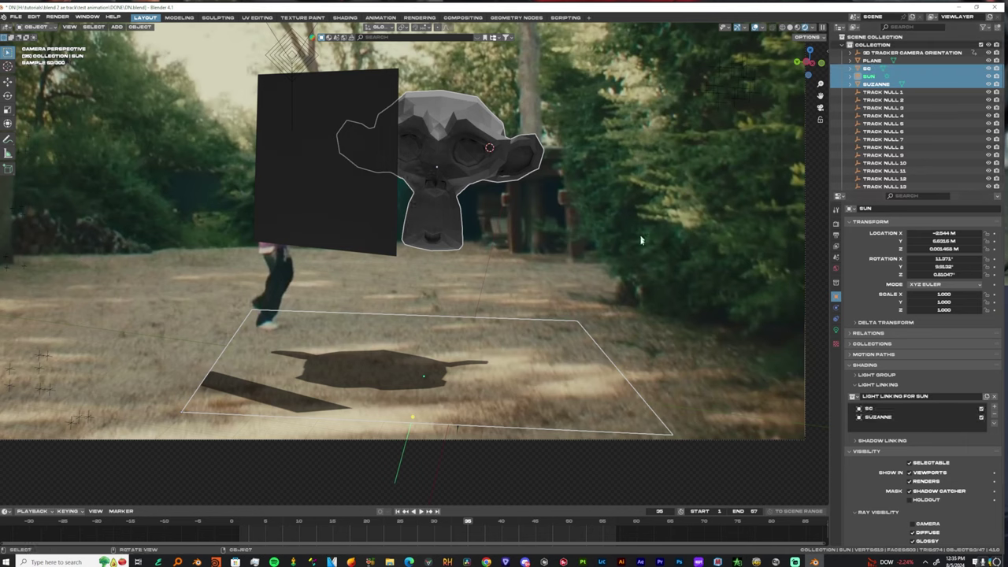
- Examine how the sun's light linking affects the monkey and the upright plane, from outside and through the camera
{"action": "left_click", "coordinate": [556, 261]}
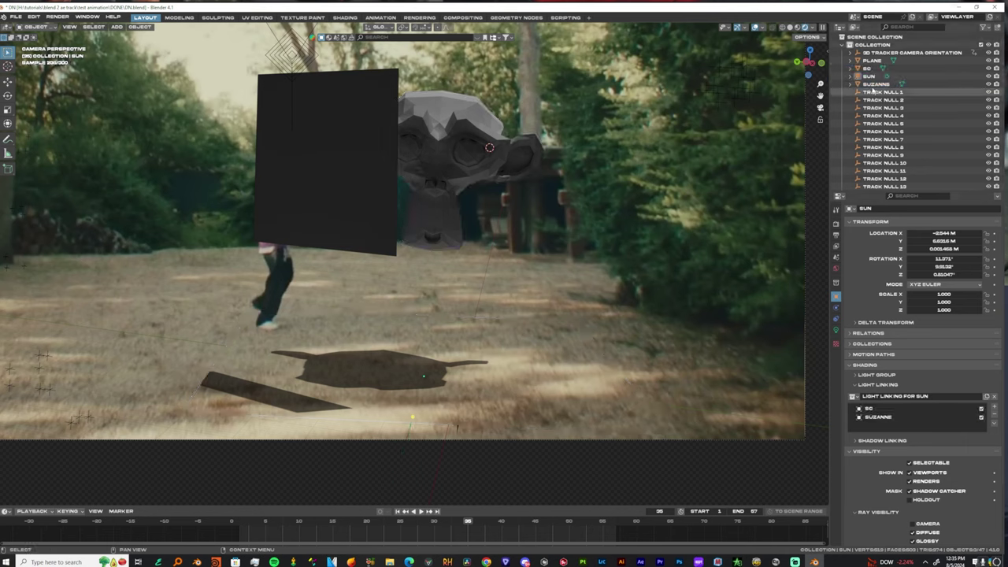
{"action": "left_click", "coordinate": [874, 84]}
{"action": "left_click", "coordinate": [872, 76]}
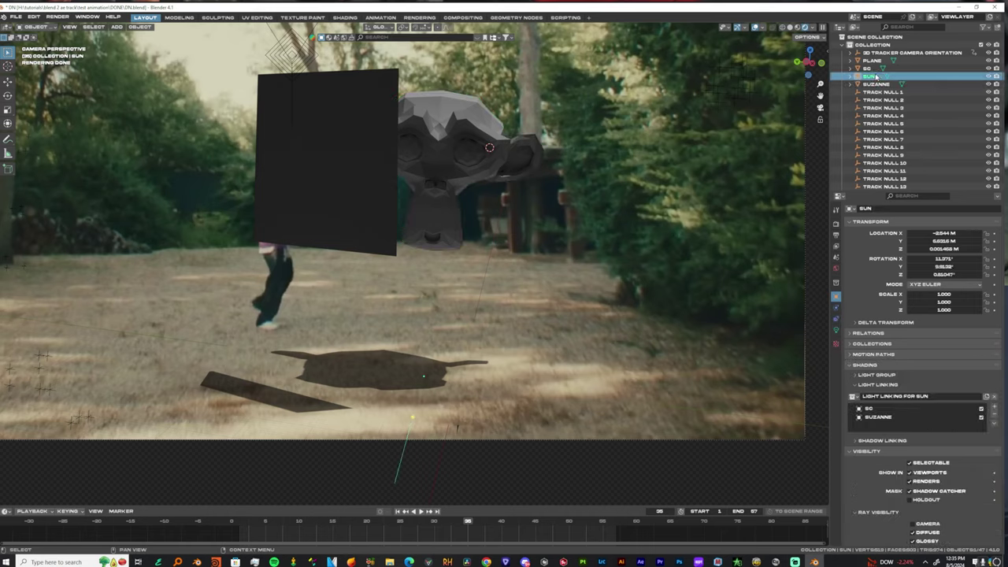
{"action": "left_click", "coordinate": [346, 184]}
{"action": "middle_click_drag", "start_coordinate": [441, 186], "coordinate": [391, 204]}
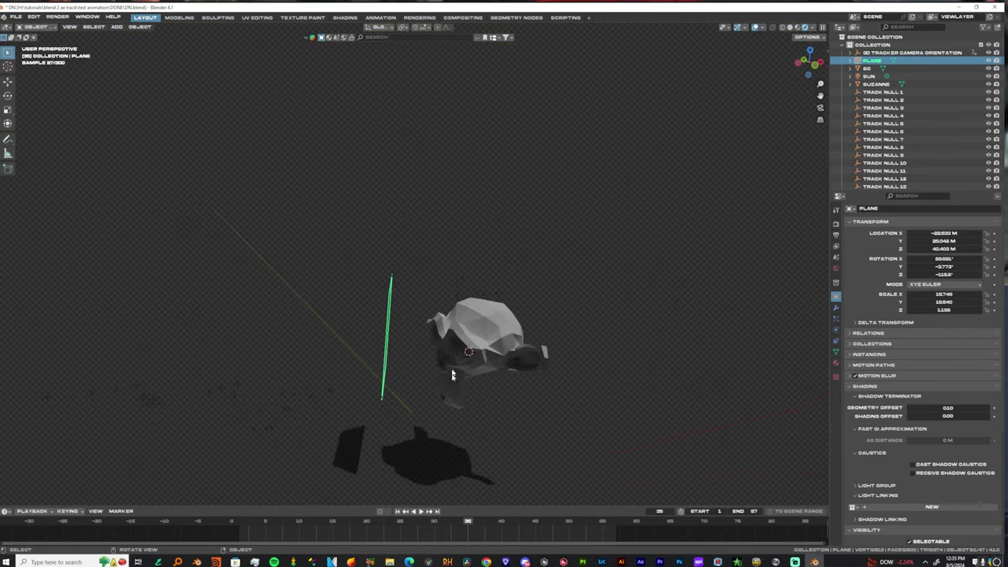
{"action": "middle_click_drag", "start_coordinate": [435, 370], "coordinate": [408, 236]}
{"action": "key", "text": "KP_0"}
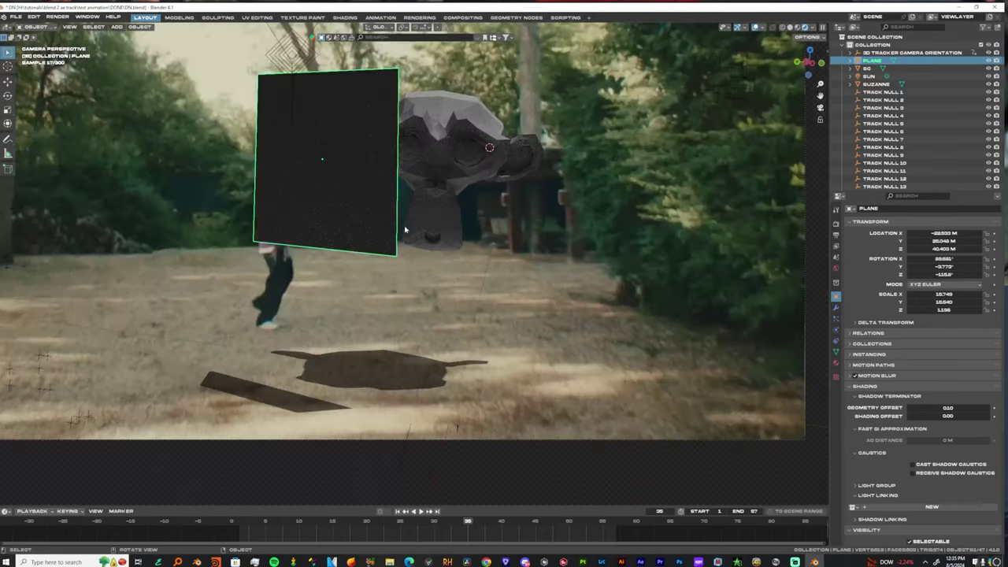
{"action": "left_click", "coordinate": [874, 83]}
{"action": "left_click", "coordinate": [872, 76]}
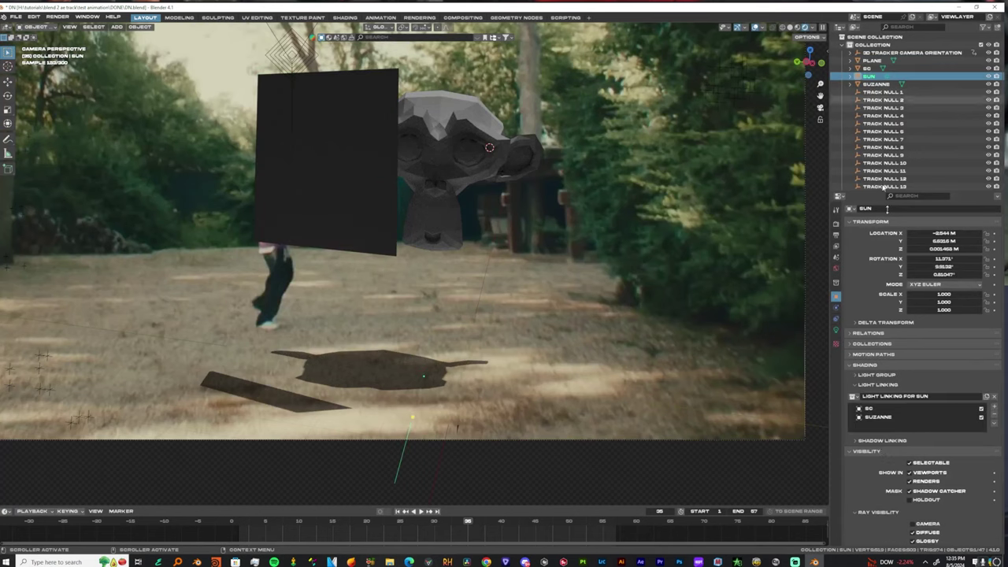
- Open a Shader Editor beside the viewport and create a new material for the upright plane
{"action": "left_click", "coordinate": [293, 210]}
{"action": "middle_click_drag", "start_coordinate": [567, 307], "coordinate": [252, 197]}
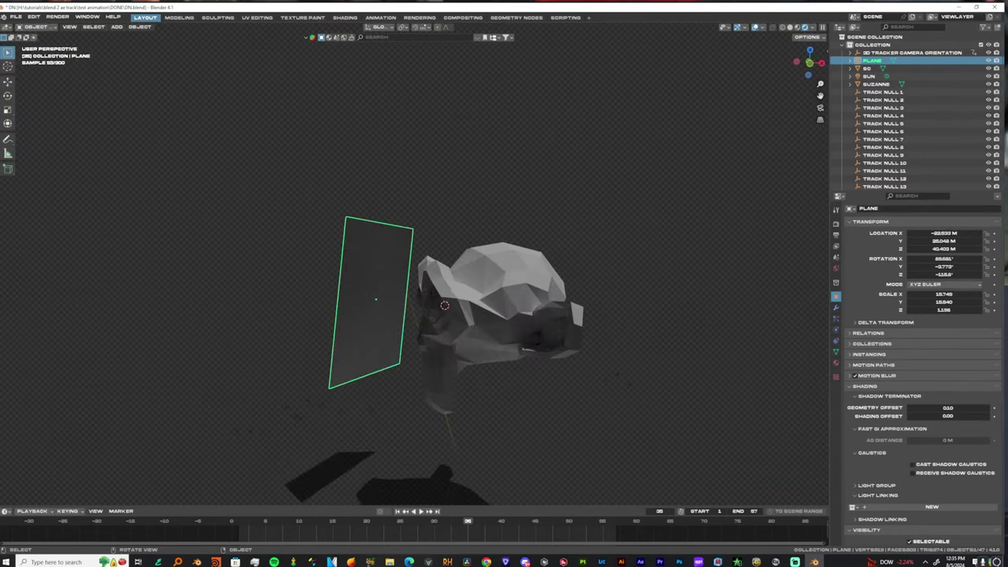
{"action": "key", "text": "ctrl+space"}
{"action": "left_click", "coordinate": [8, 26]}
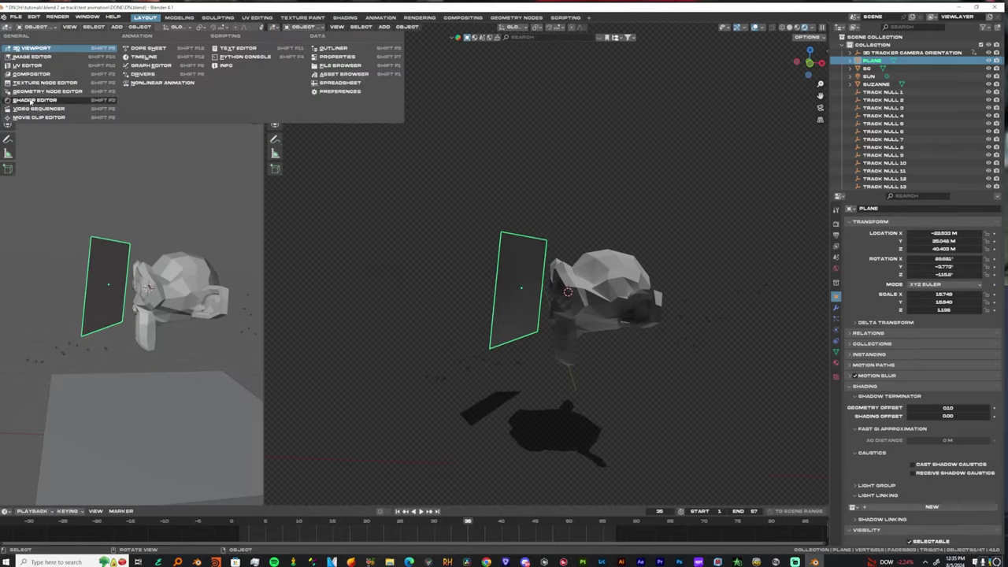
{"action": "left_click", "coordinate": [34, 100]}
{"action": "left_click", "coordinate": [214, 28]}
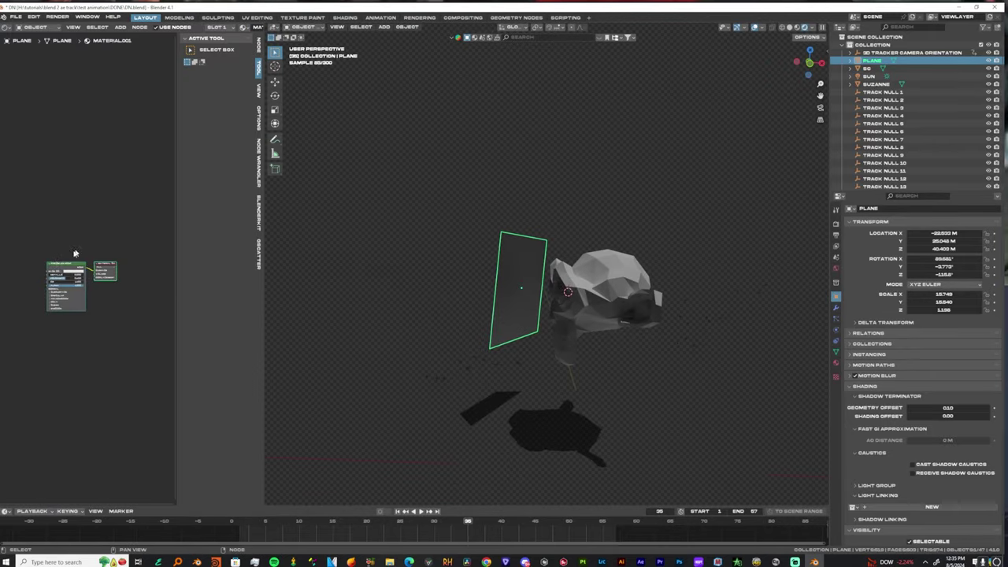
- Add an Image Texture with Mapping and Texture Coordinate nodes to the plane's Principled BSDF and view the plane through the camera
{"action": "left_click", "coordinate": [57, 268]}
{"action": "key", "text": "ctrl+t"}
{"action": "scroll", "coordinate": [87, 235], "scroll_direction": "down", "scroll_amount": 3}
{"action": "middle_click_drag", "start_coordinate": [86, 236], "coordinate": [155, 224]}
{"action": "scroll", "coordinate": [155, 224], "scroll_direction": "up", "scroll_amount": 4}
{"action": "scroll", "coordinate": [637, 341], "scroll_direction": "up", "scroll_amount": 6}
{"action": "middle_click_drag", "start_coordinate": [637, 342], "coordinate": [617, 338]}
{"action": "key", "text": "KP_0"}
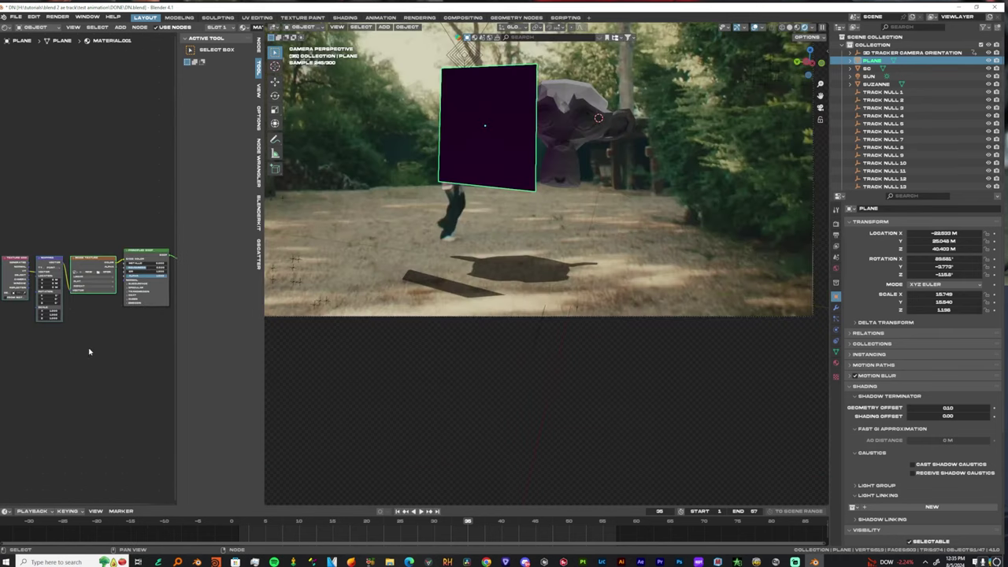
- Link the Image Texture's Color output to the Principled BSDF's Emission Color in the plane's material
{"action": "scroll", "coordinate": [94, 360], "scroll_direction": "up", "scroll_amount": 5}
{"action": "scroll", "coordinate": [97, 369], "scroll_direction": "up", "scroll_amount": 2}
{"action": "left_click_drag", "start_coordinate": [71, 237], "coordinate": [85, 332]}
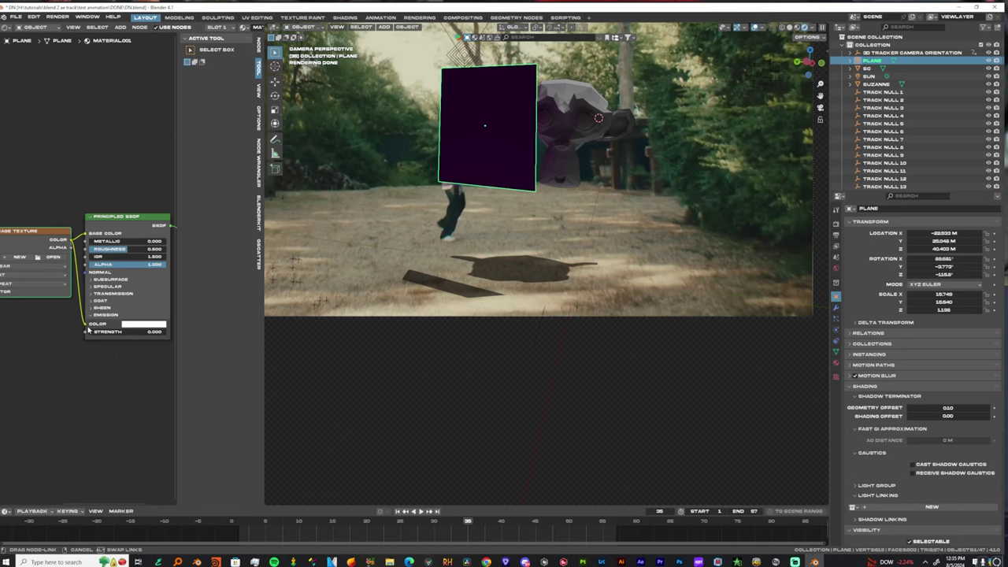
- Load the whole YUH PNG image sequence from the HDRI + footage folder into the plane's Image Texture node
{"action": "left_click_drag", "start_coordinate": [85, 331], "coordinate": [85, 332]}
{"action": "middle_click_drag", "start_coordinate": [79, 333], "coordinate": [158, 337]}
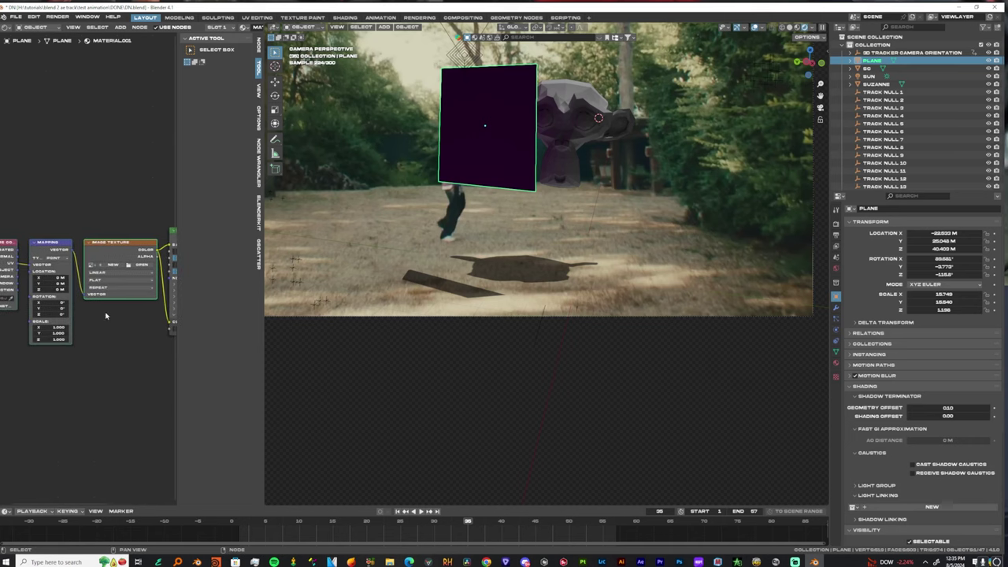
{"action": "left_click", "coordinate": [139, 265]}
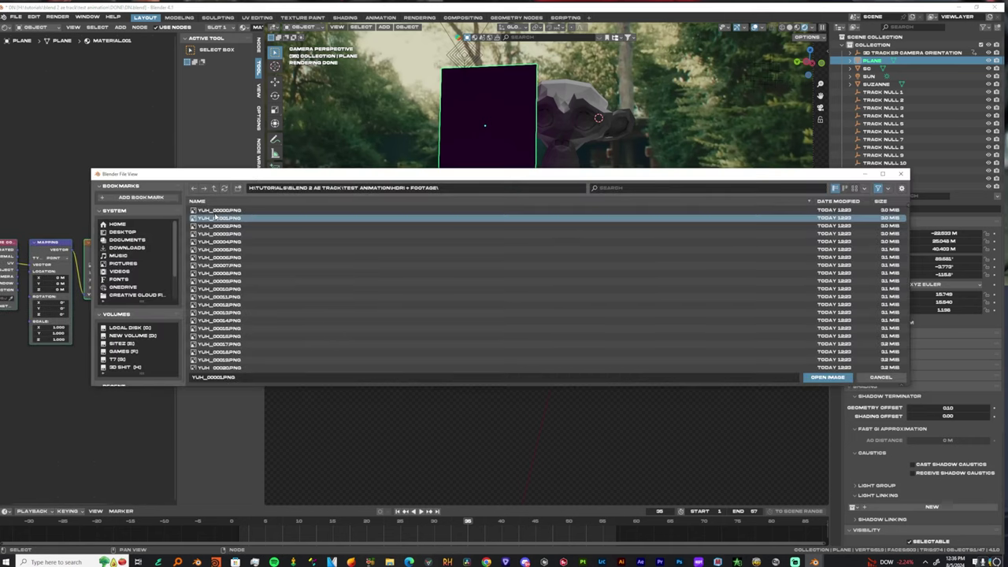
{"action": "key", "text": "a"}
{"action": "left_click", "coordinate": [827, 378]}
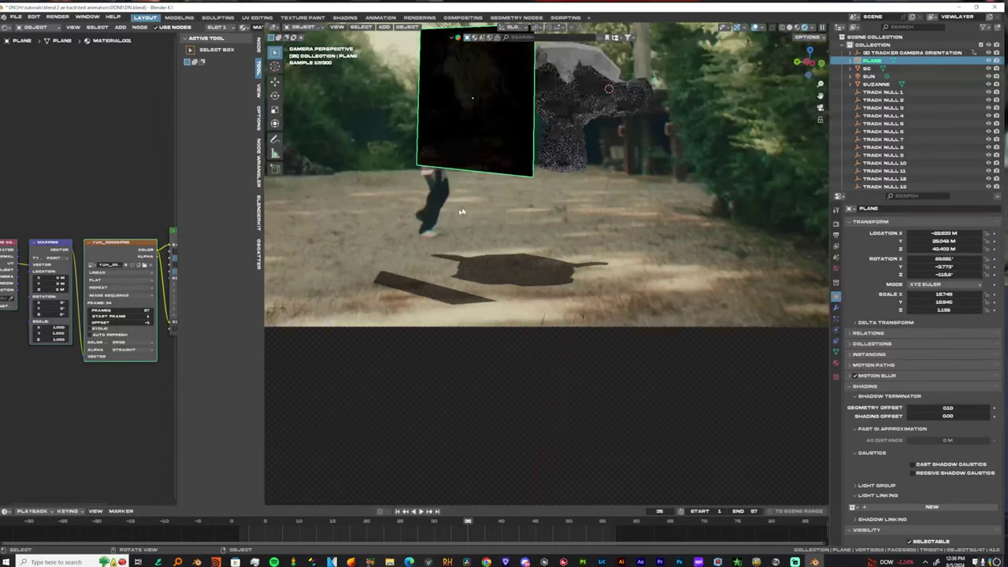
- Set the plane material's Emission Strength to 1 and move the Texture Coordinate node farther from the Mapping node
{"action": "middle_click_drag", "start_coordinate": [164, 344], "coordinate": [120, 332]}
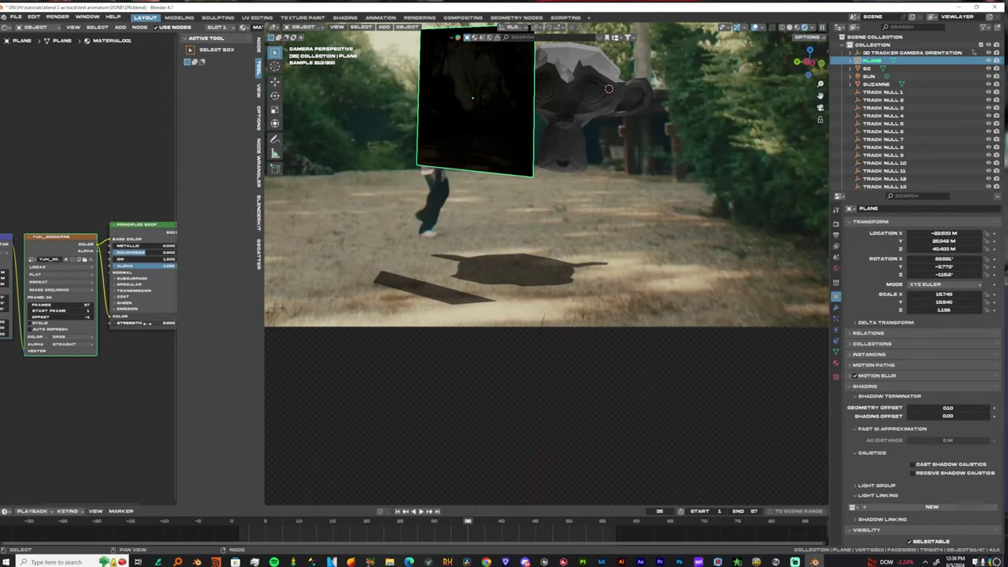
{"action": "key", "text": "Return"}
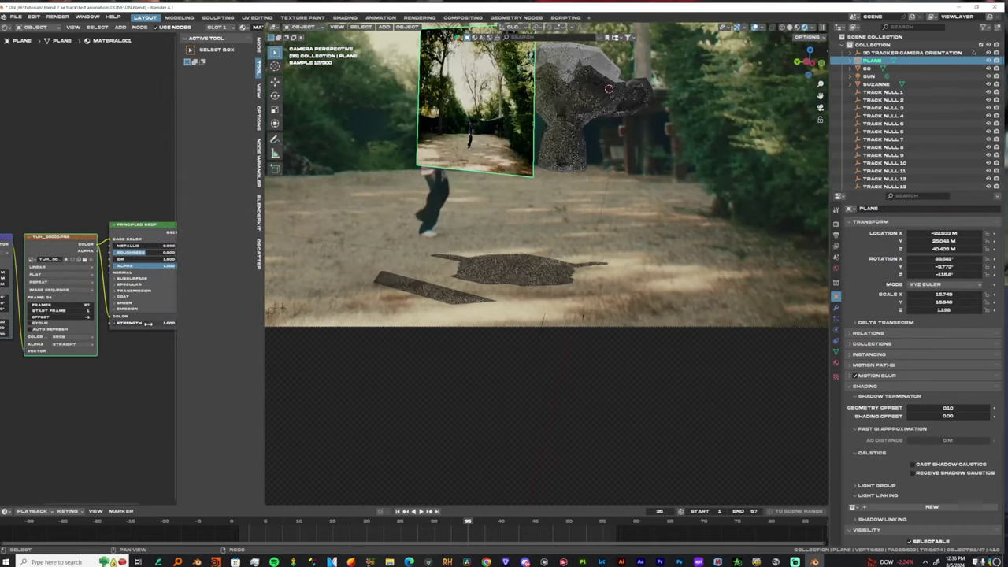
{"action": "scroll", "coordinate": [551, 196], "scroll_direction": "down", "scroll_amount": 2}
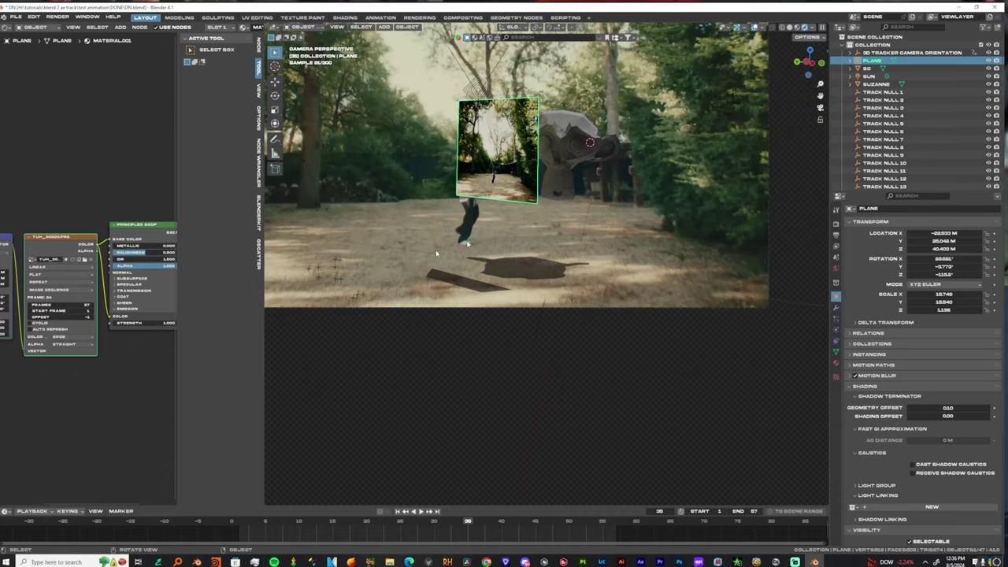
{"action": "middle_click_drag", "start_coordinate": [36, 396], "coordinate": [202, 405]}
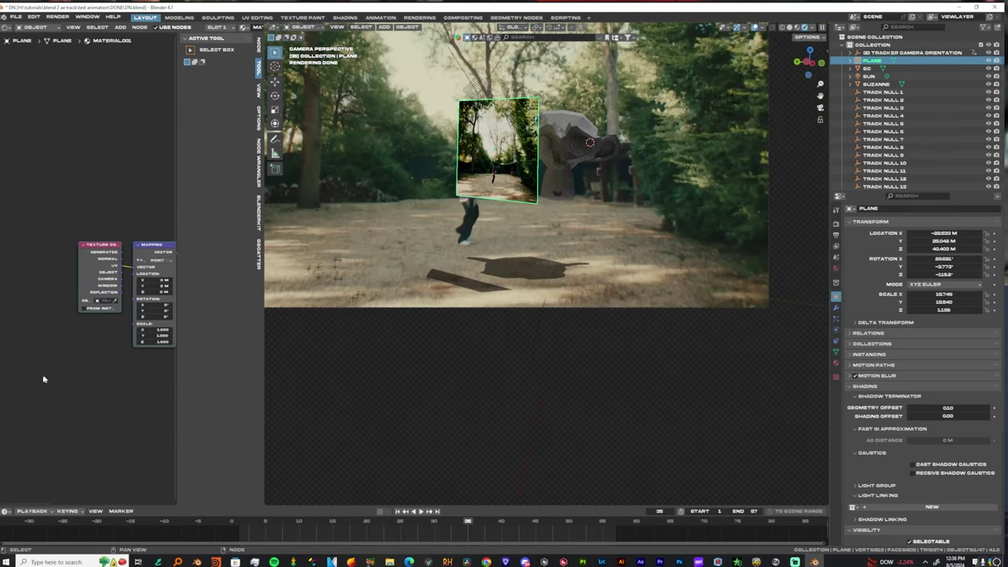
{"action": "left_click_drag", "start_coordinate": [102, 244], "coordinate": [55, 232]}
{"action": "scroll", "coordinate": [119, 209], "scroll_direction": "up", "scroll_amount": 3}
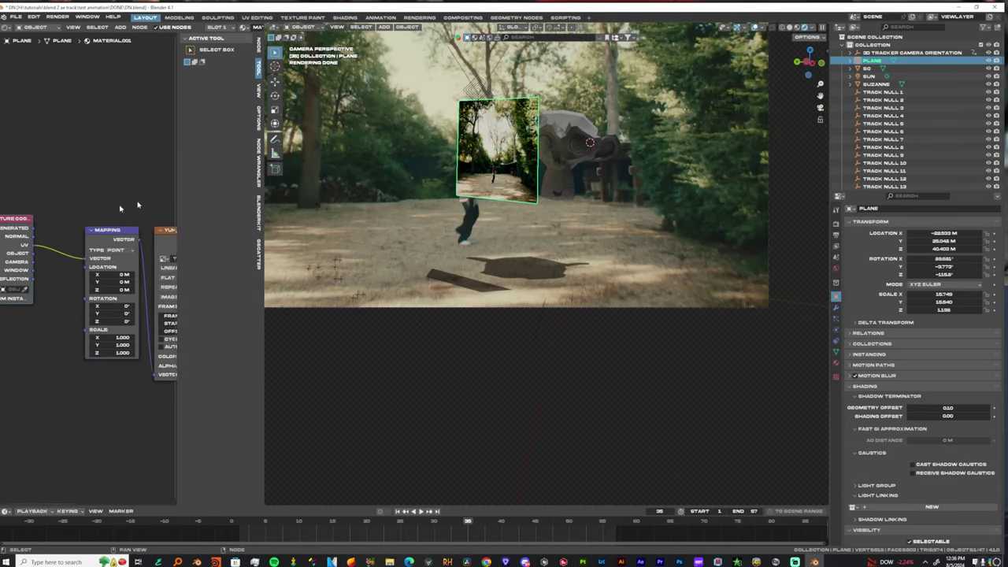
- Disable Camera in the upright plane's ray visibility
{"action": "left_click", "coordinate": [850, 389]}
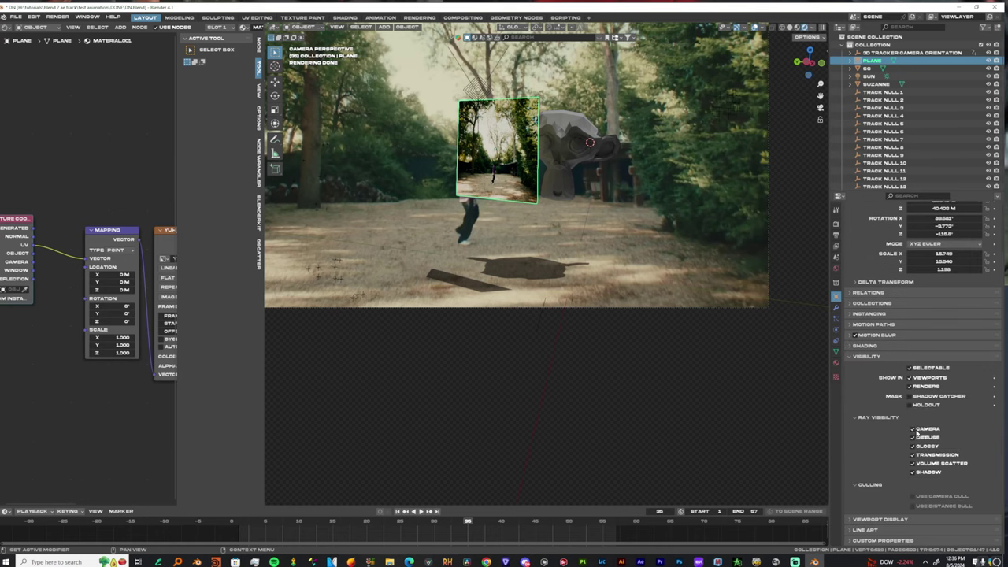
{"action": "left_click", "coordinate": [913, 429]}
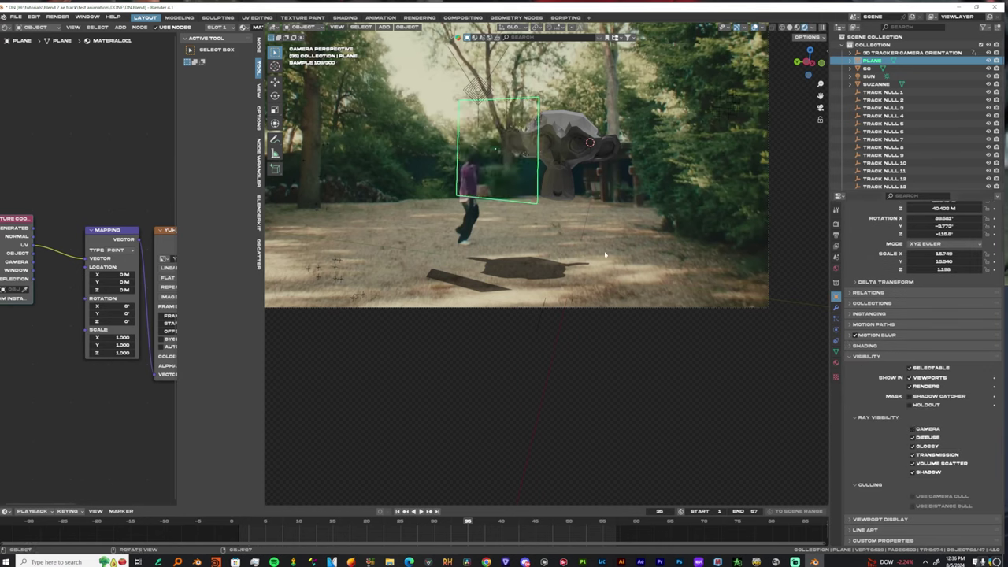
{"action": "scroll", "coordinate": [536, 219], "scroll_direction": "down", "scroll_amount": 1}
{"action": "scroll", "coordinate": [537, 219], "scroll_direction": "up", "scroll_amount": 3}
- Duplicate the upright plane, offset the copy along the Y axis, and rotate it about Z to face the monkey from another angle
{"action": "middle_click_drag", "start_coordinate": [536, 219], "coordinate": [536, 228]}
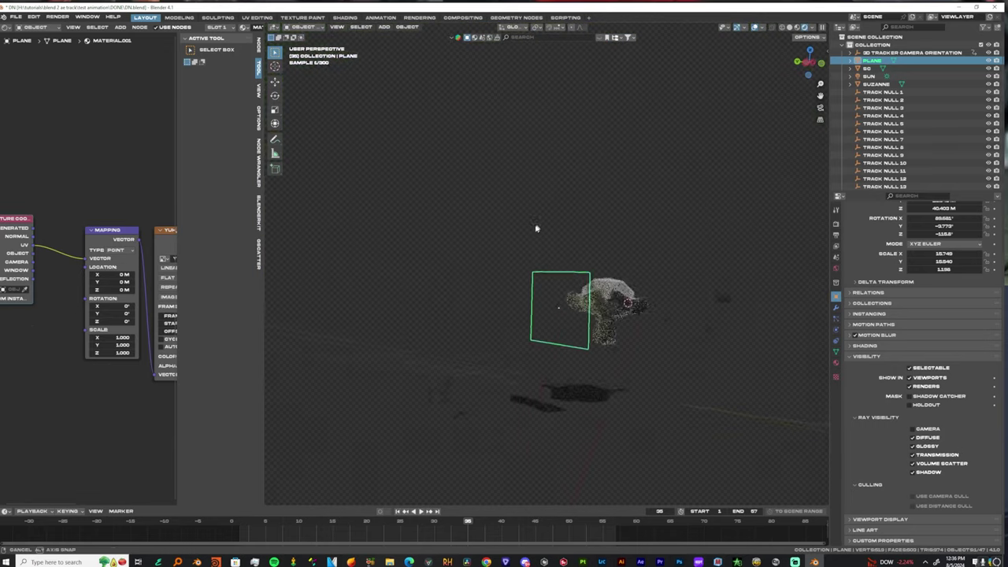
{"action": "scroll", "coordinate": [549, 237], "scroll_direction": "down", "scroll_amount": 4}
{"action": "scroll", "coordinate": [549, 236], "scroll_direction": "up", "scroll_amount": 5}
{"action": "middle_click_drag", "start_coordinate": [622, 363], "coordinate": [654, 385]}
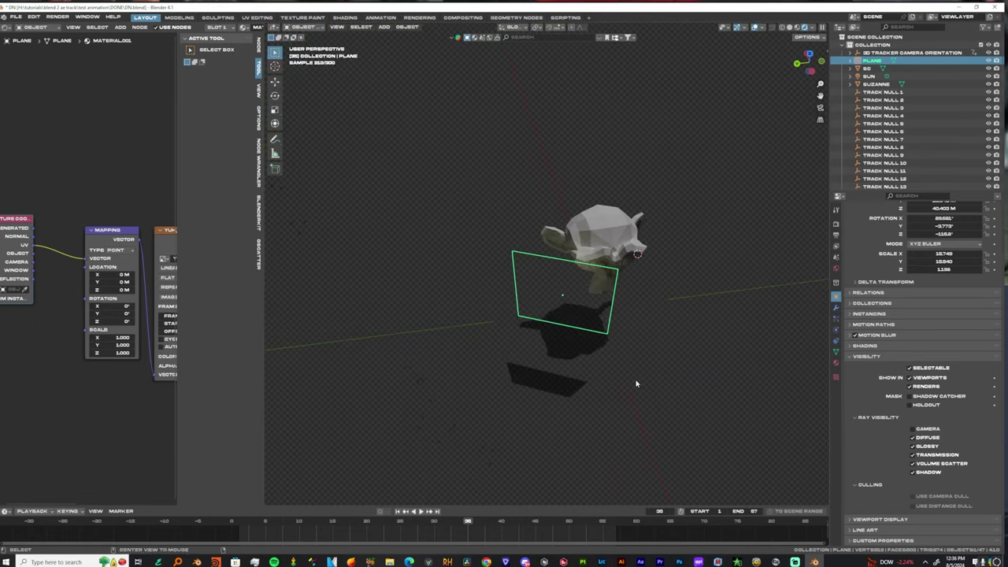
{"action": "key", "text": "shift+d"}
{"action": "key", "text": "y"}
{"action": "left_click", "coordinate": [711, 405]}
{"action": "key", "text": "r"}
{"action": "key", "text": "z"}
{"action": "left_click", "coordinate": [760, 308]}
- Move the copied plane along its local X and Y axes, checking its placement through the camera
{"action": "key", "text": "g"}
{"action": "key", "text": "x"}
{"action": "key", "text": "x"}
{"action": "left_click", "coordinate": [794, 288]}
{"action": "key", "text": "KP_0"}
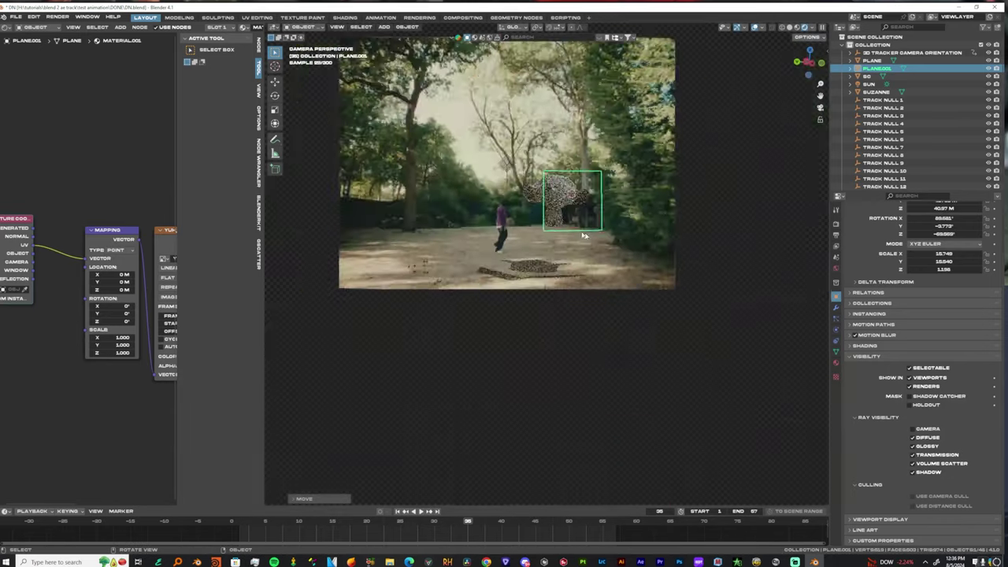
{"action": "scroll", "coordinate": [583, 234], "scroll_direction": "up", "scroll_amount": 3}
{"action": "key", "text": "g"}
{"action": "key", "text": "y"}
{"action": "key", "text": "y"}
{"action": "left_click", "coordinate": [556, 194]}
- Refine the copied plane's position around the monkey along its local Y and Z axes
{"action": "middle_click_drag", "start_coordinate": [556, 194], "coordinate": [590, 218]}
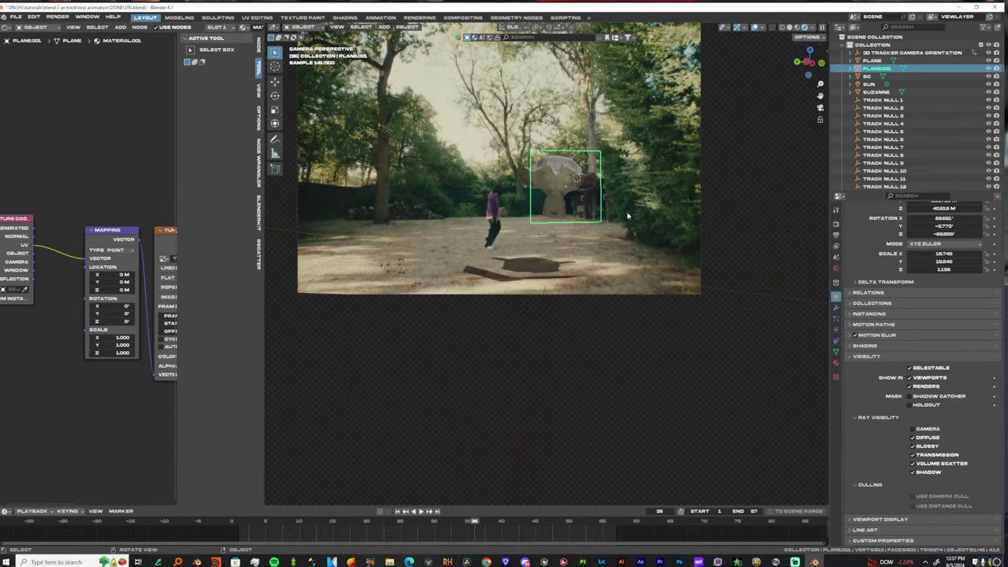
{"action": "key", "text": "g"}
{"action": "key", "text": "y"}
{"action": "key", "text": "y"}
{"action": "left_click", "coordinate": [628, 208]}
{"action": "key", "text": "g"}
{"action": "key", "text": "y"}
{"action": "key", "text": "z"}
{"action": "key", "text": "z"}
{"action": "left_click", "coordinate": [647, 208]}
- Move the original upright plane along its X axis away from the monkey and adjust its material's Emission Strength
{"action": "left_click", "coordinate": [495, 197]}
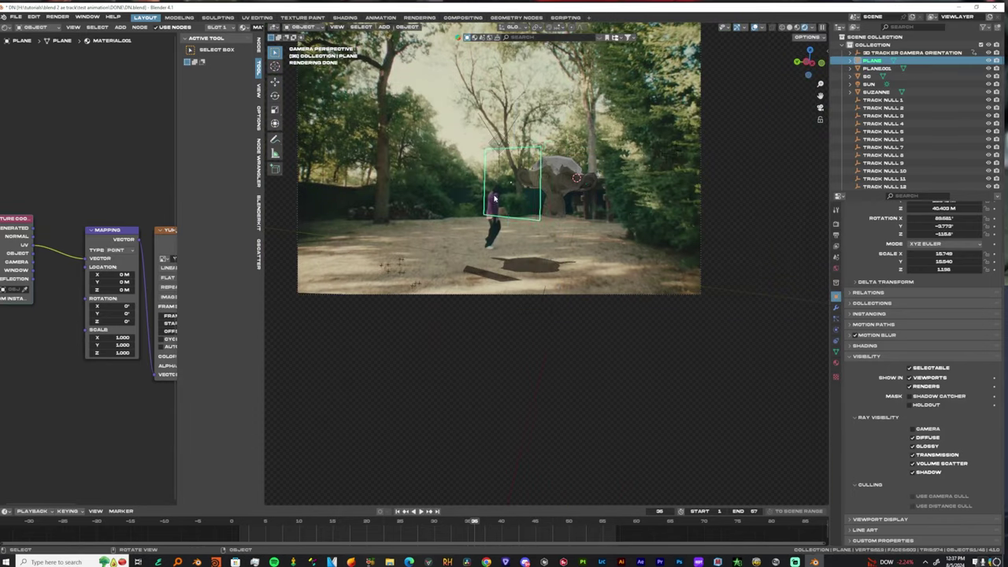
{"action": "key", "text": "g"}
{"action": "key", "text": "x"}
{"action": "left_click", "coordinate": [709, 268]}
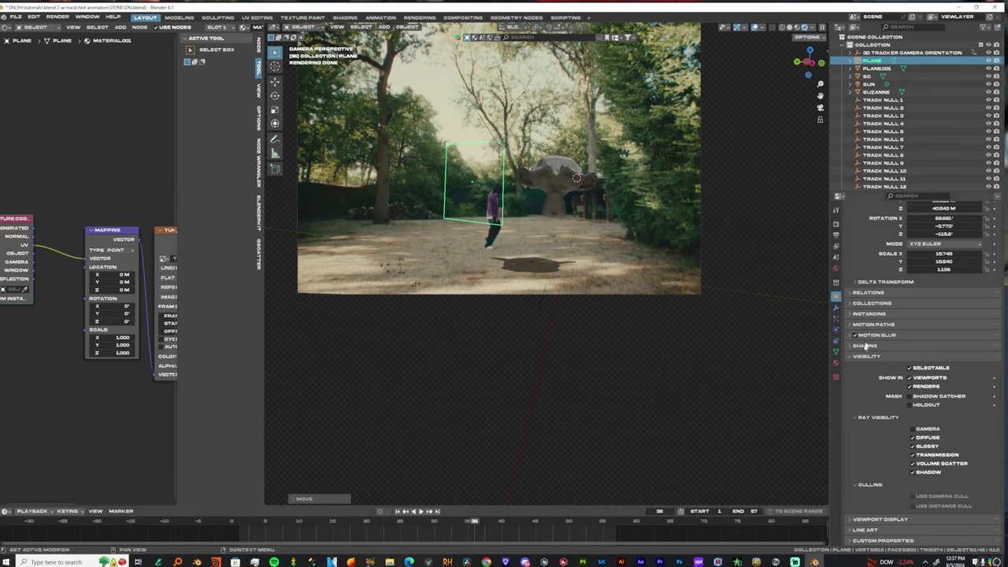
{"action": "middle_click_drag", "start_coordinate": [132, 396], "coordinate": [0, 386]}
{"action": "middle_click_drag", "start_coordinate": [142, 355], "coordinate": [56, 335]}
{"action": "left_click_drag", "start_coordinate": [118, 317], "coordinate": [134, 318]}
- Select the monkey and play the animation through the camera to check how it sits in the footage
{"action": "left_click", "coordinate": [619, 195]}
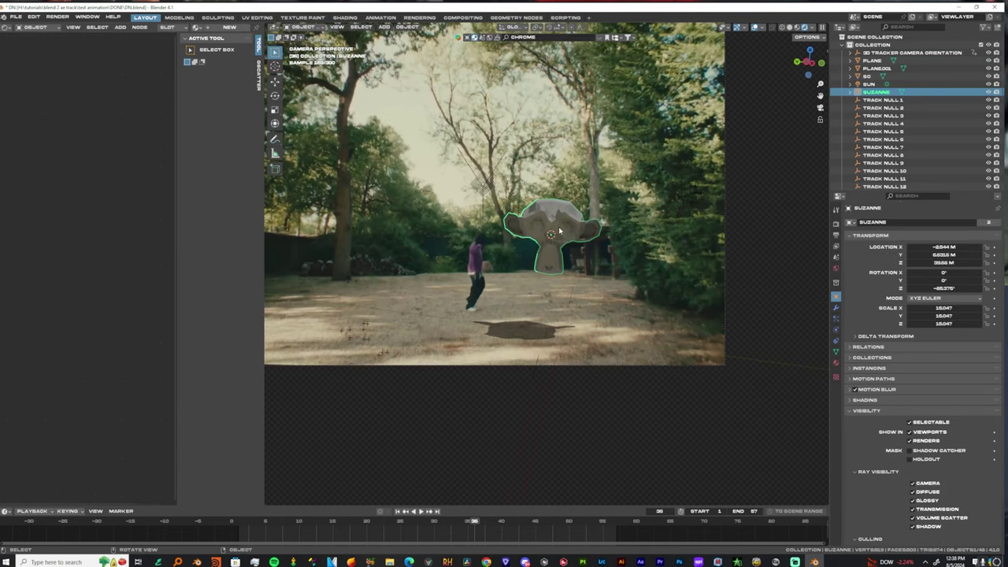
{"action": "key", "text": "space"}
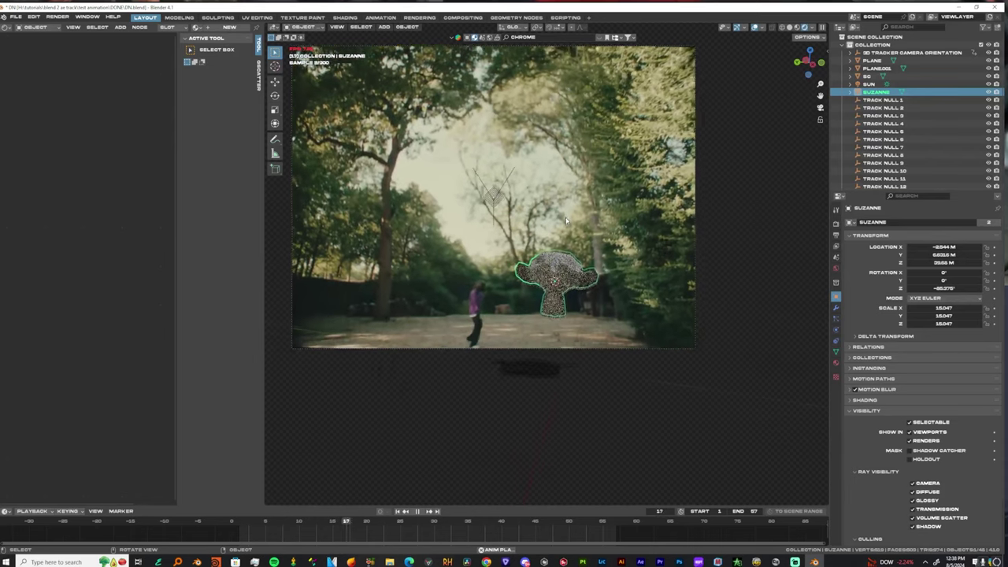
{"action": "key", "text": "space"}
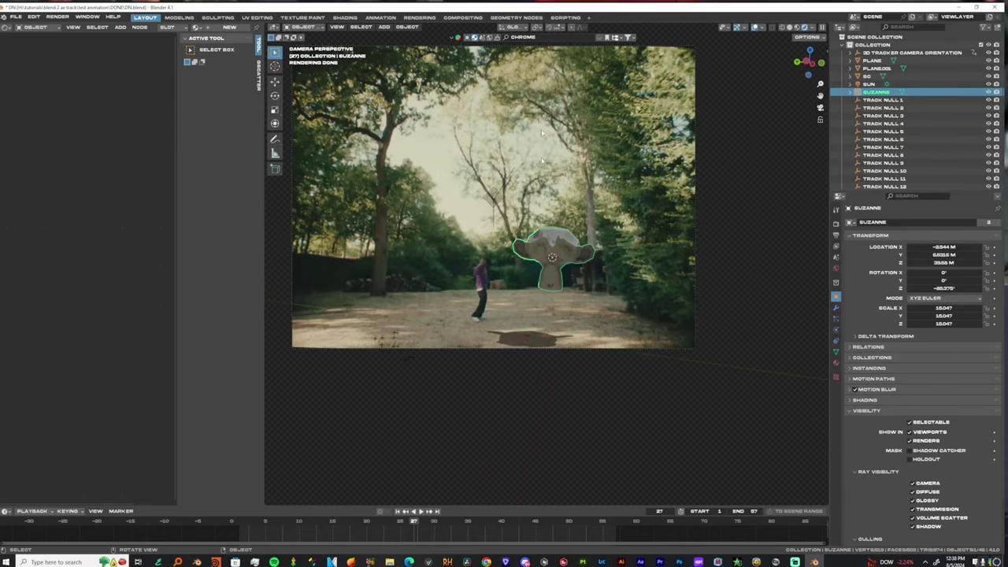
- Set the render output file format to OpenEXR MultiLayer
{"action": "left_click", "coordinate": [837, 246]}
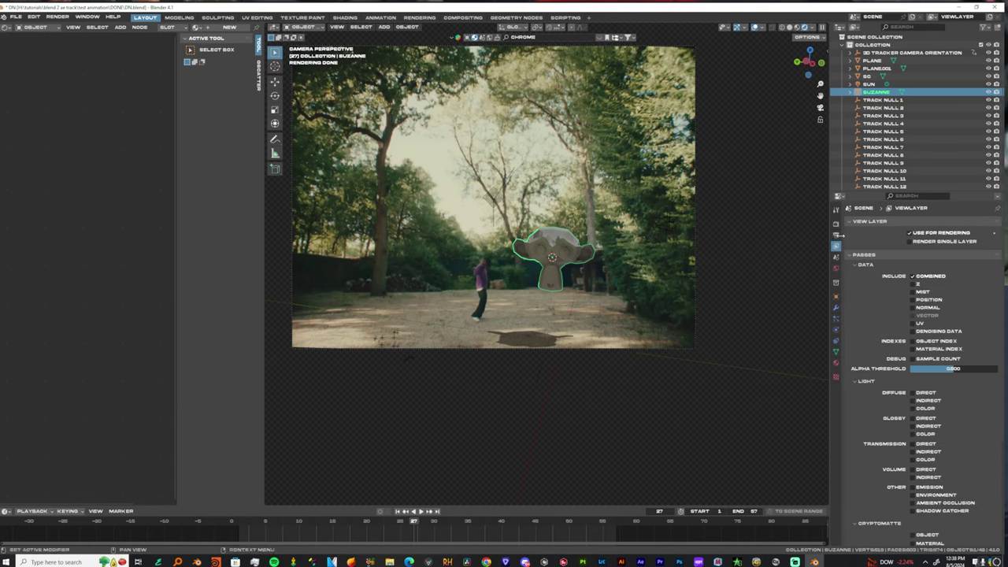
{"action": "left_click", "coordinate": [836, 234]}
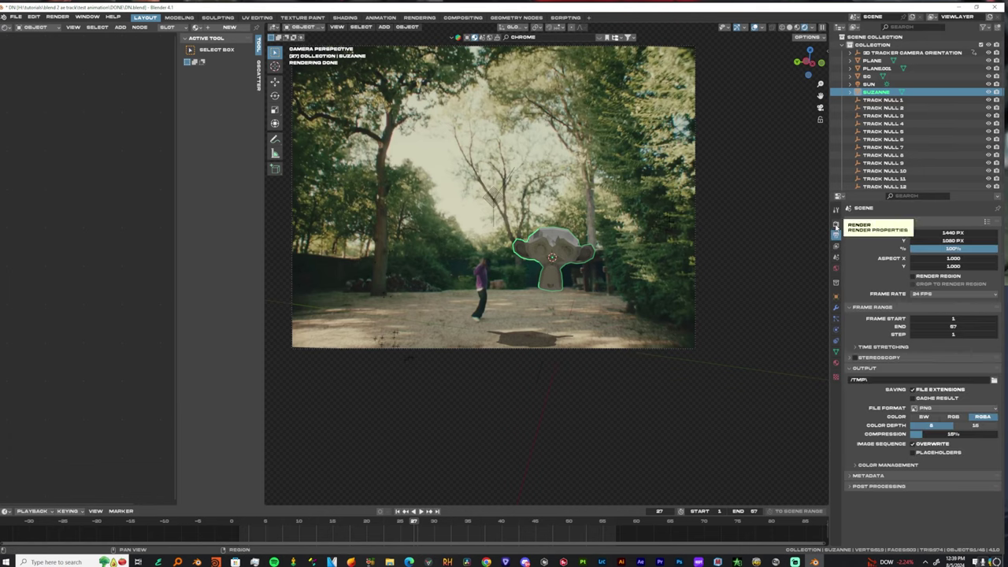
{"action": "left_click", "coordinate": [939, 409]}
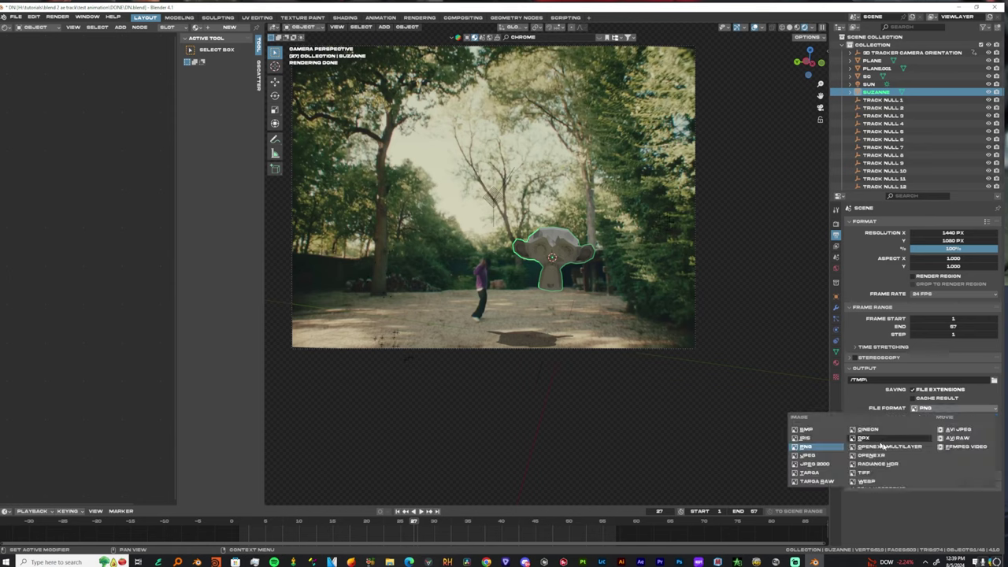
{"action": "key", "text": "Escape"}
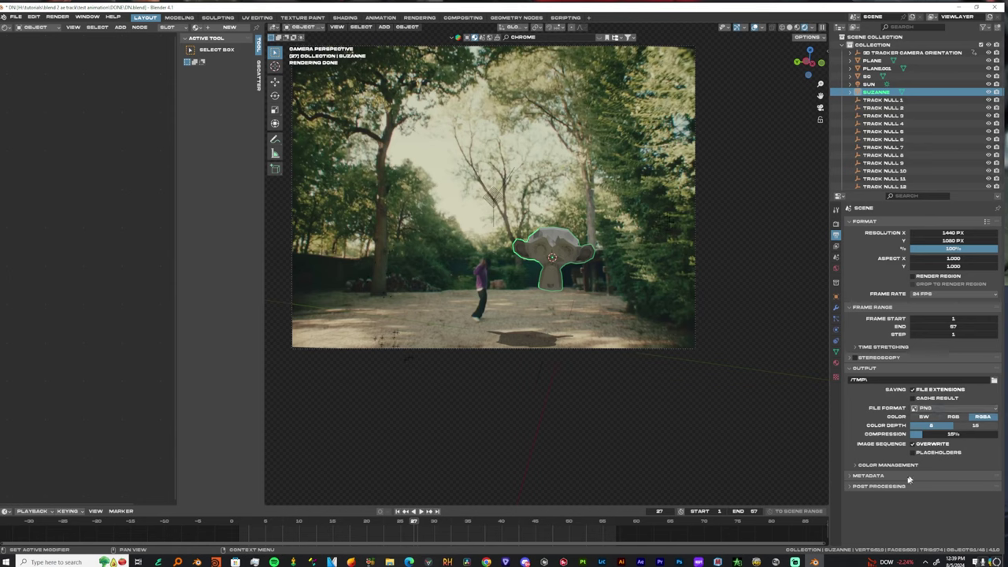
{"action": "left_click", "coordinate": [926, 409]}
{"action": "key", "text": "Escape"}
{"action": "left_click", "coordinate": [918, 410]}
{"action": "left_click", "coordinate": [869, 448]}
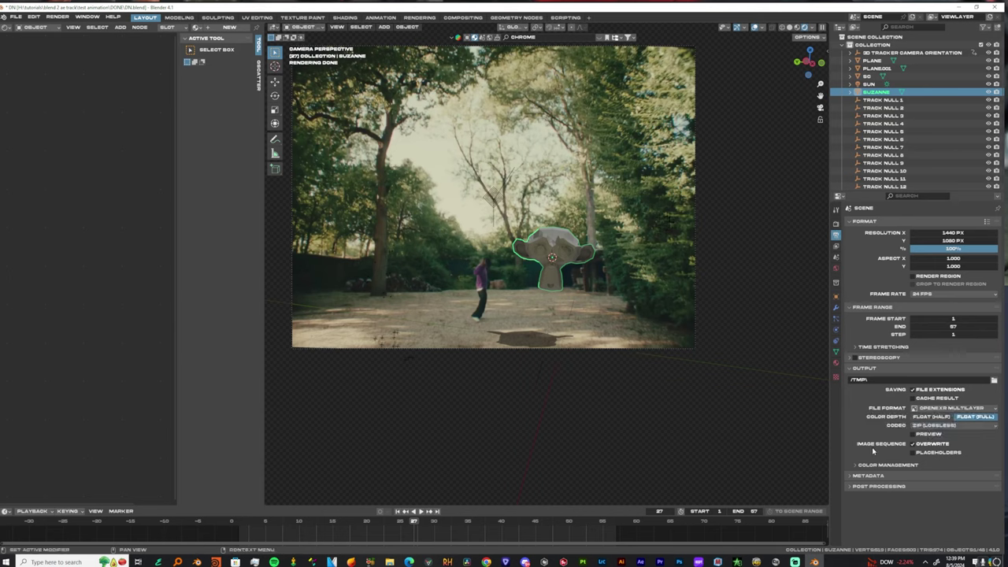
- Set the EXR codec to DWAA (Lossy) and the output path to H:\tutorials\blend 2 ae track\done\yuh
{"action": "left_click", "coordinate": [927, 426]}
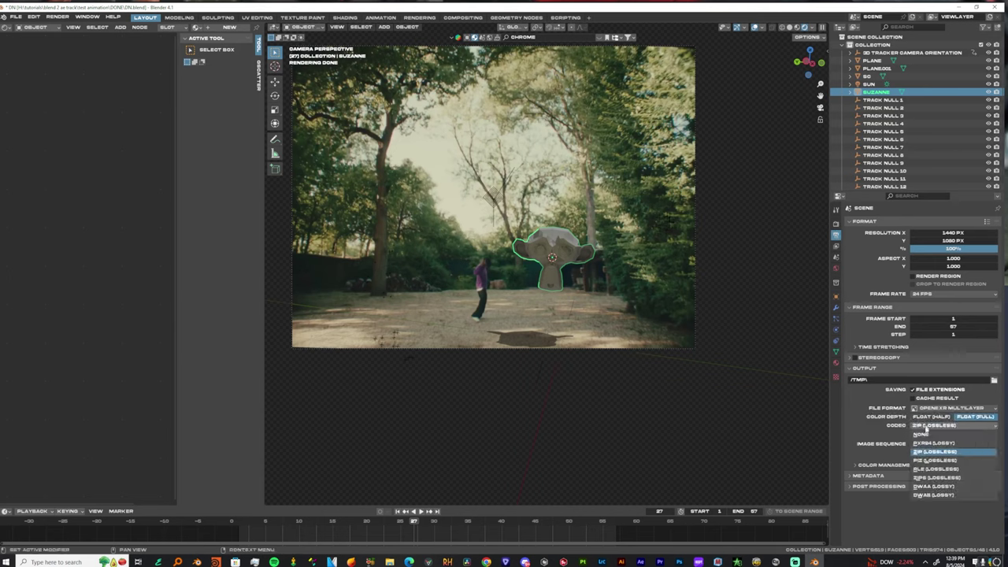
{"action": "left_click", "coordinate": [949, 486]}
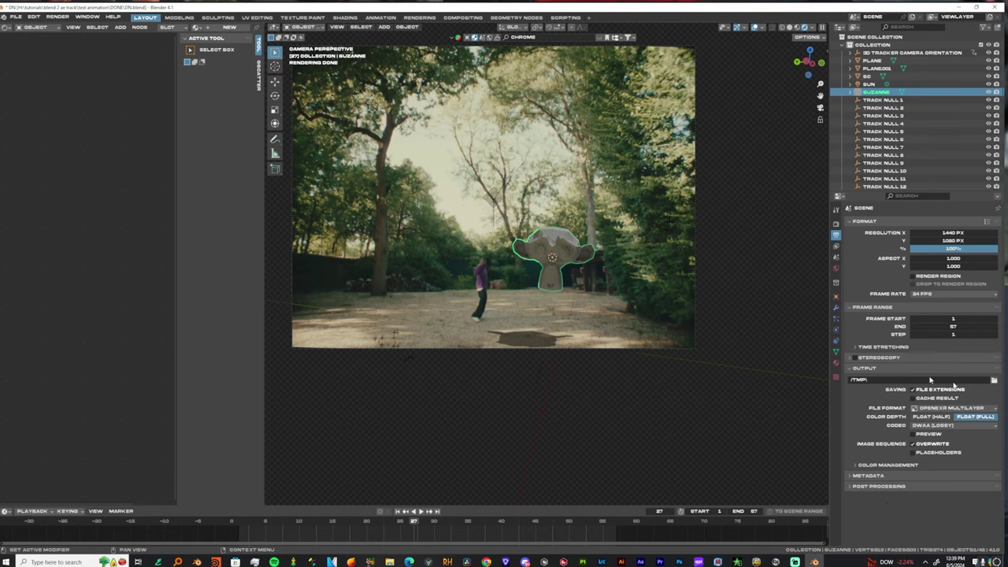
{"action": "left_click", "coordinate": [994, 380]}
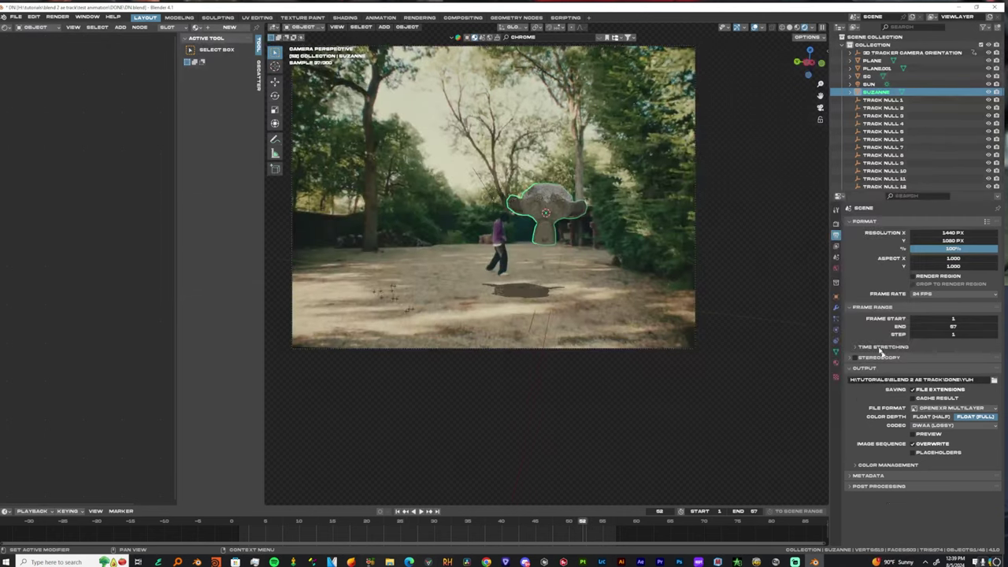
- Enable the Z, Mist, Volume Direct, Emission, Ambient Occlusion and Shadow Catcher passes on the view layer
{"action": "left_click", "coordinate": [836, 246]}
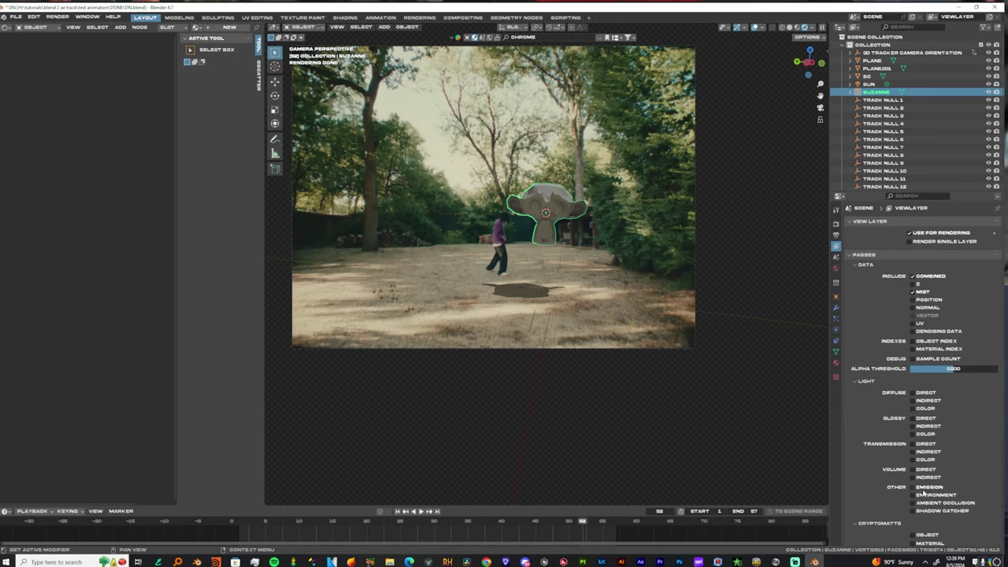
{"action": "scroll", "coordinate": [894, 505], "scroll_direction": "down", "scroll_amount": 2}
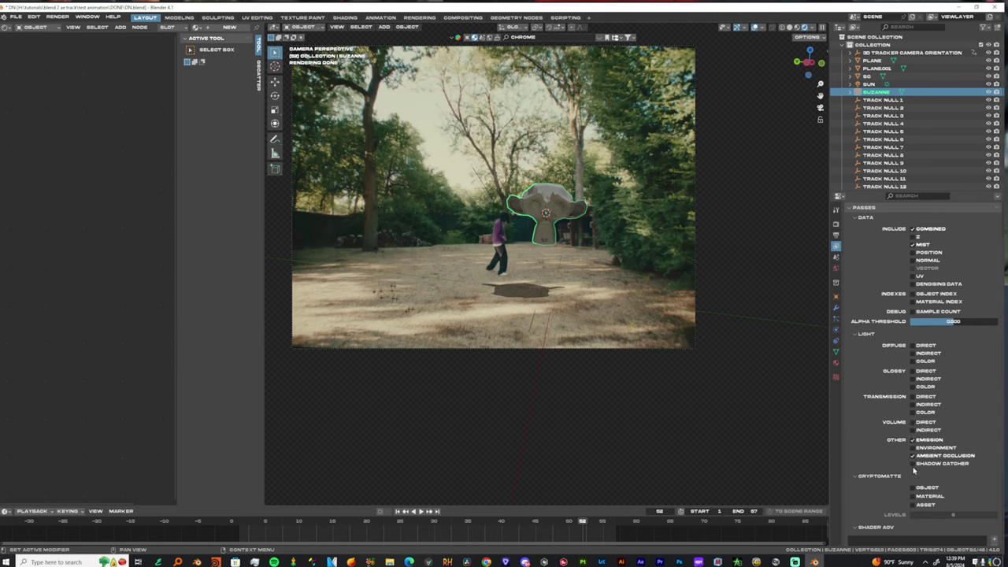
{"action": "scroll", "coordinate": [898, 347], "scroll_direction": "up", "scroll_amount": 1}
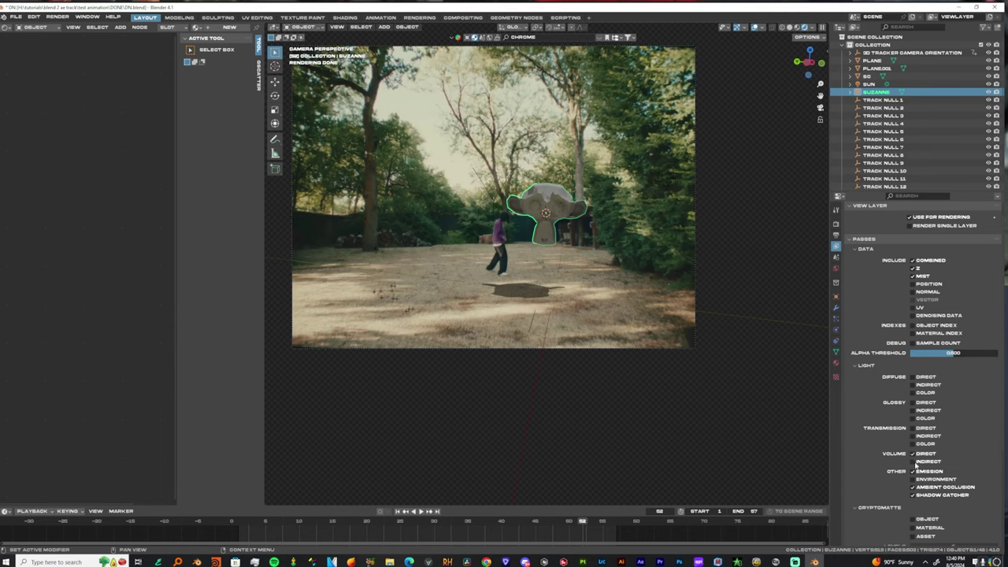
{"action": "scroll", "coordinate": [915, 464], "scroll_direction": "down", "scroll_amount": 5}
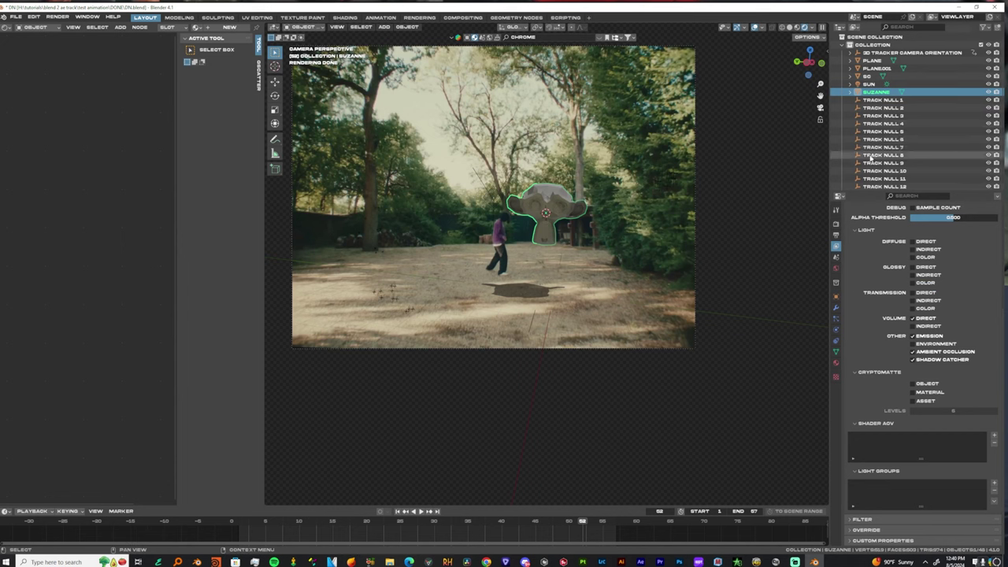
- Play the tracked shot again to review the monkey and its shadow against the footage
{"action": "scroll", "coordinate": [914, 134], "scroll_direction": "down", "scroll_amount": 3}
{"action": "key", "text": "space"}
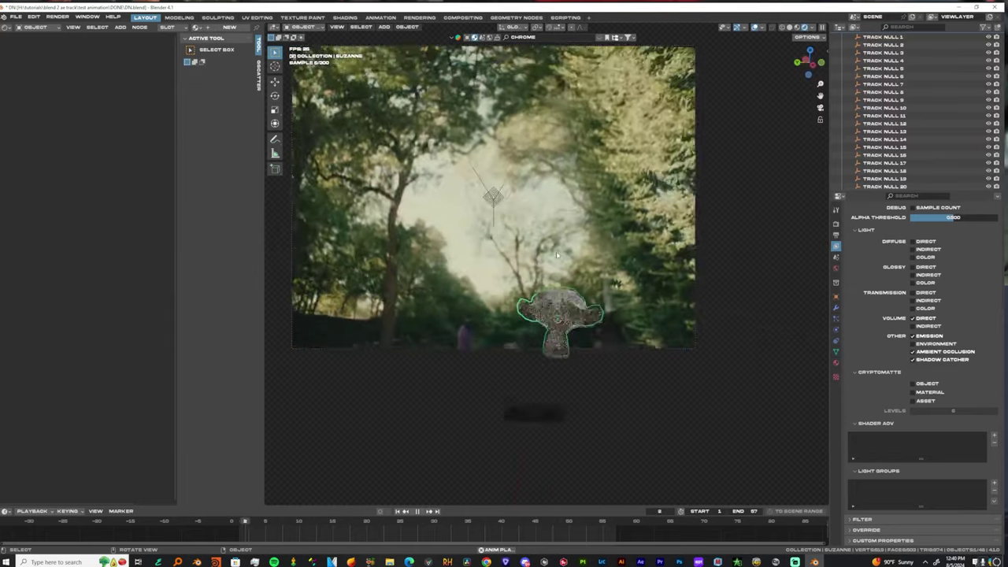
{"action": "key", "text": "space"}
- Select the 3D tracker camera and examine its background image and depth of field settings
{"action": "left_click", "coordinate": [695, 306]}
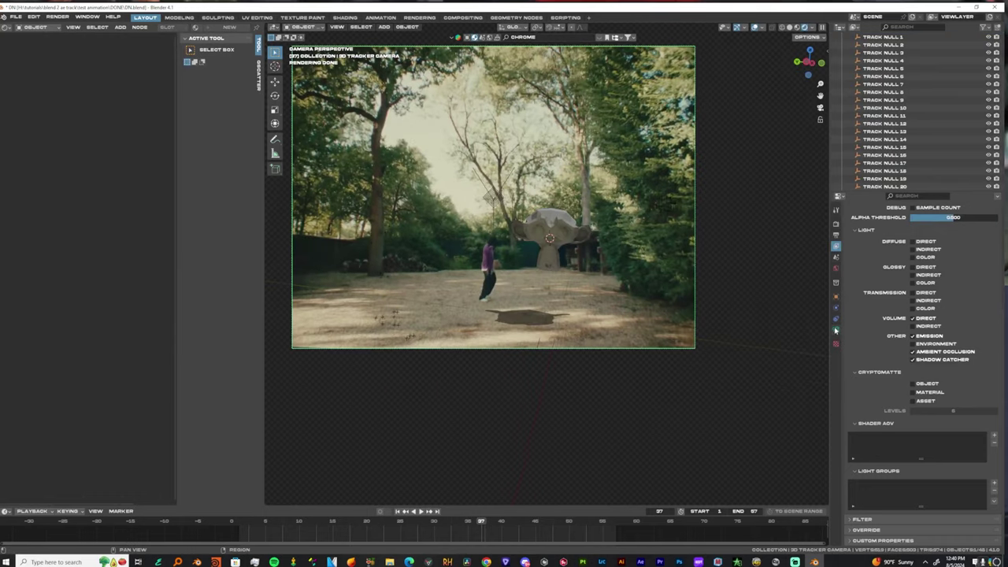
{"action": "left_click", "coordinate": [836, 330]}
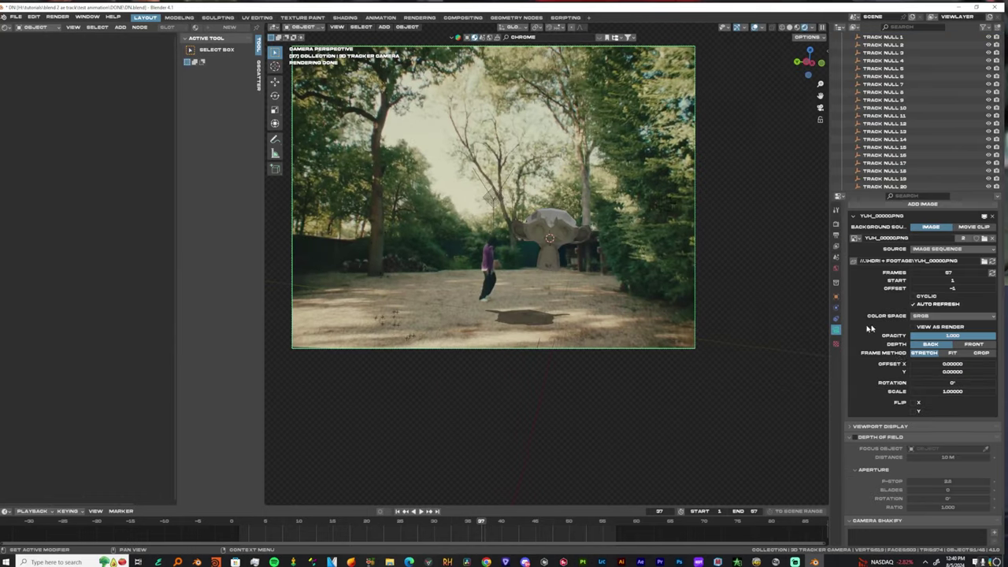
{"action": "scroll", "coordinate": [900, 447], "scroll_direction": "down", "scroll_amount": 2}
{"action": "scroll", "coordinate": [903, 370], "scroll_direction": "up", "scroll_amount": 3}
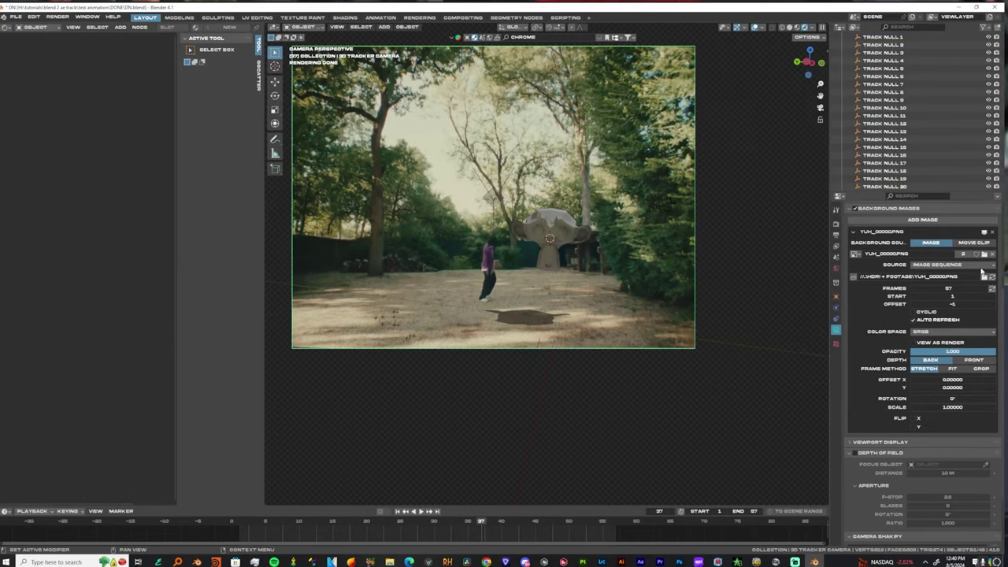
- Remove the background image sequence from the 3D tracker camera and play back the monkey and shadow on their own
{"action": "left_click", "coordinate": [992, 233]}
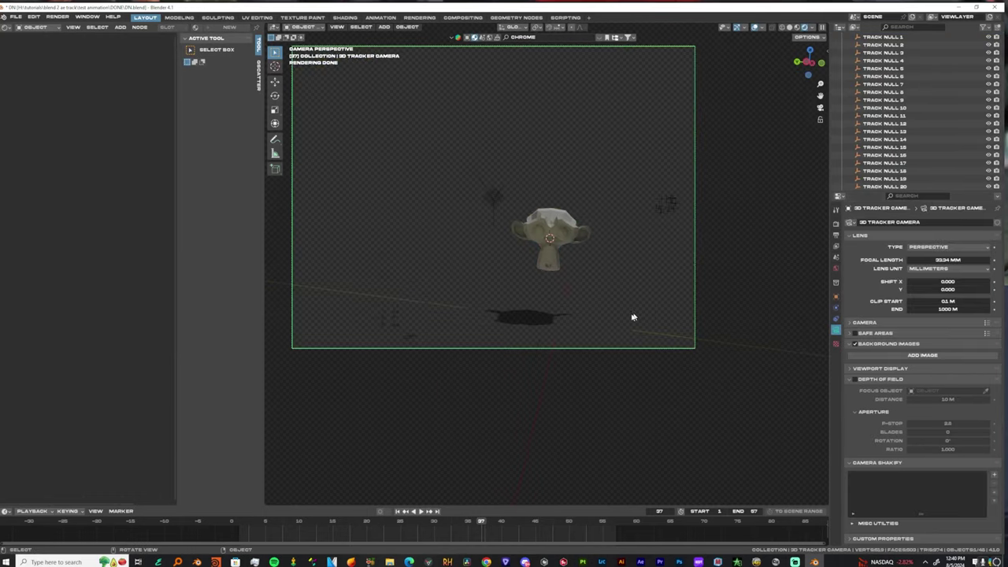
{"action": "key", "text": "space"}
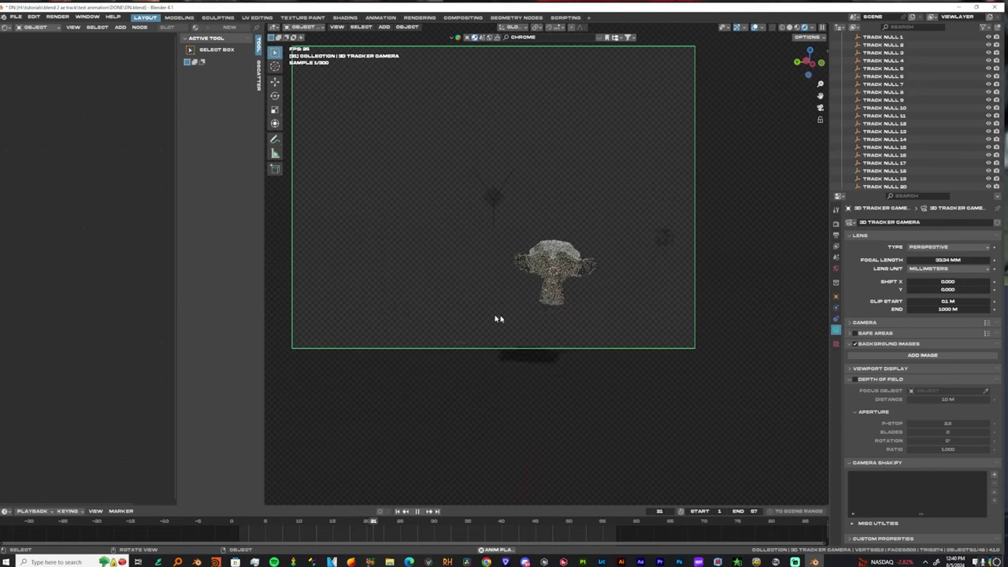
{"action": "key", "text": "space"}
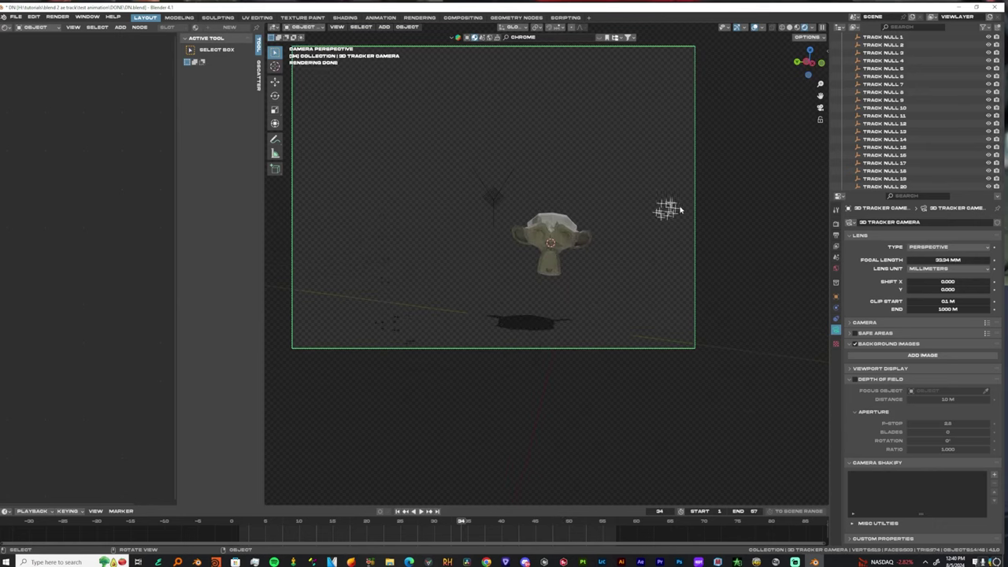
- Disable all the Track Null empties in renders while leaving them visible in the viewport
{"action": "scroll", "coordinate": [945, 135], "scroll_direction": "up", "scroll_amount": 5}
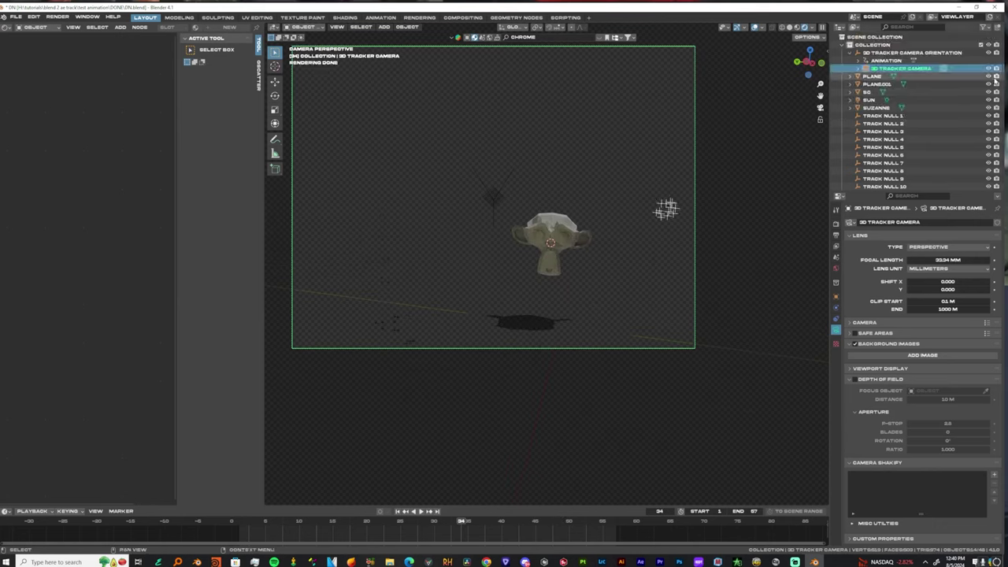
{"action": "left_click", "coordinate": [859, 68]}
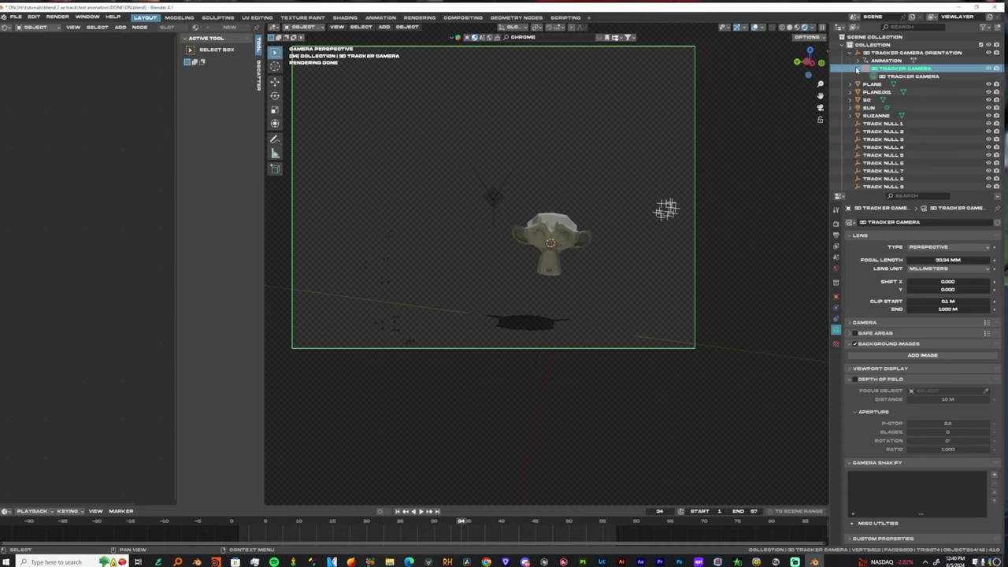
{"action": "left_click", "coordinate": [667, 210]}
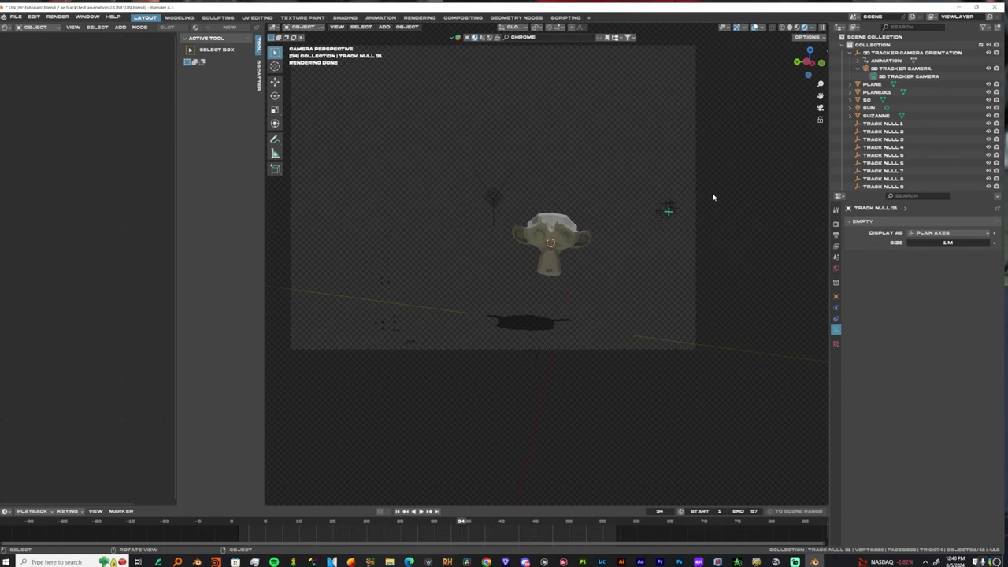
{"action": "scroll", "coordinate": [906, 110], "scroll_direction": "down", "scroll_amount": 8}
{"action": "left_click_drag", "start_coordinate": [995, 149], "coordinate": [997, 172]}
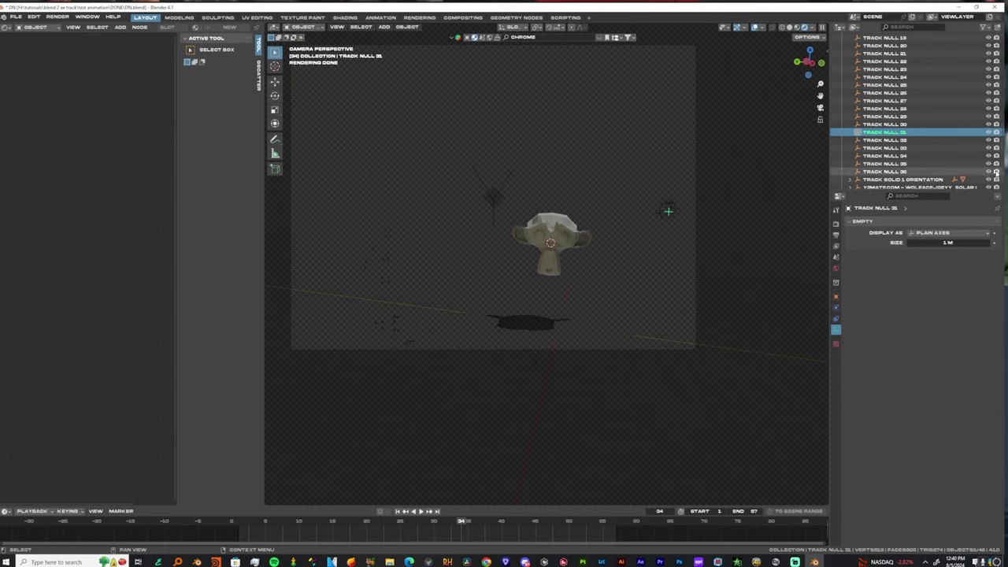
{"action": "left_click_drag", "start_coordinate": [996, 58], "coordinate": [997, 38]}
{"action": "scroll", "coordinate": [992, 87], "scroll_direction": "up", "scroll_amount": 1}
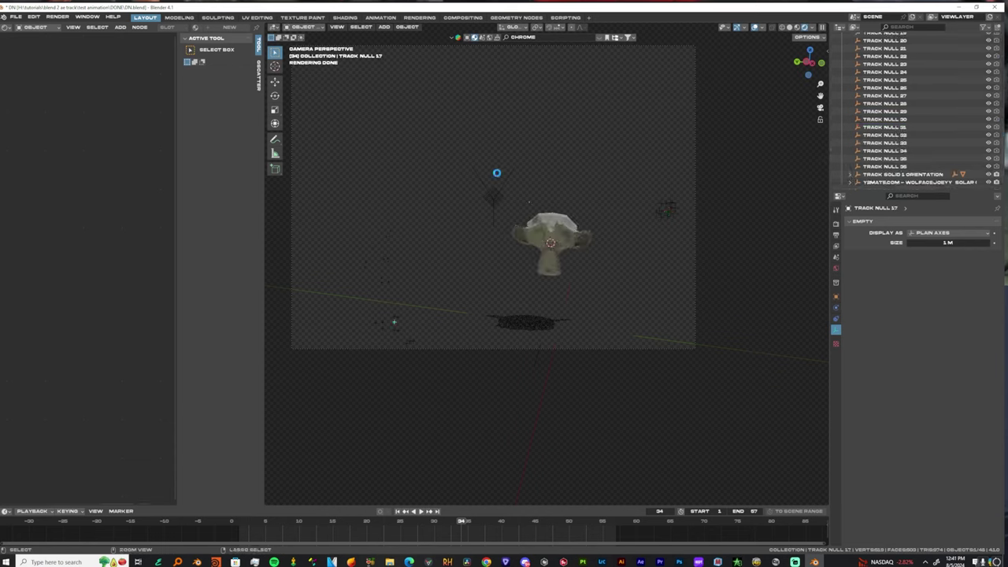
- Save the Blender file and render the full animation
{"action": "key", "text": "ctrl+s"}
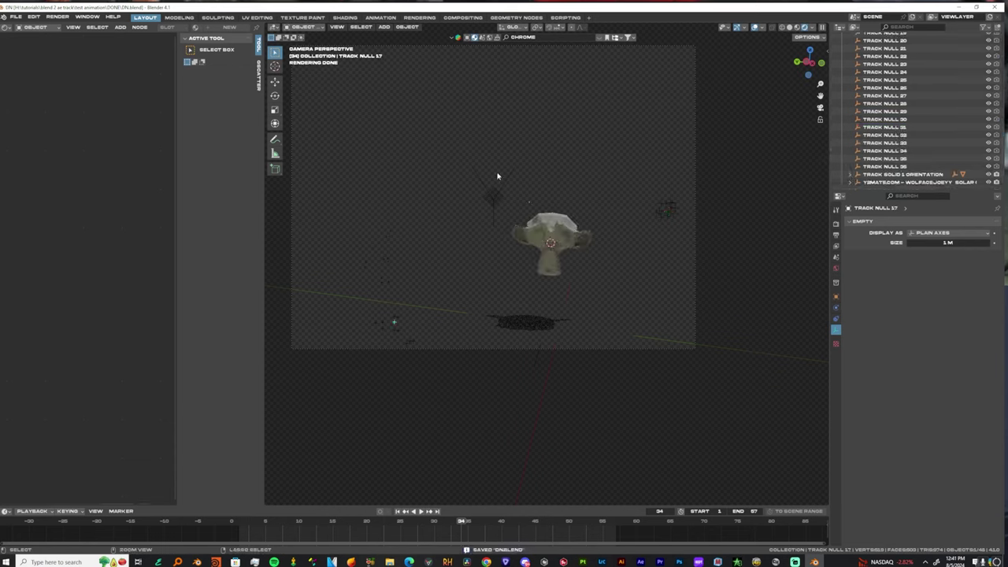
{"action": "key", "text": "ctrl+F12"}
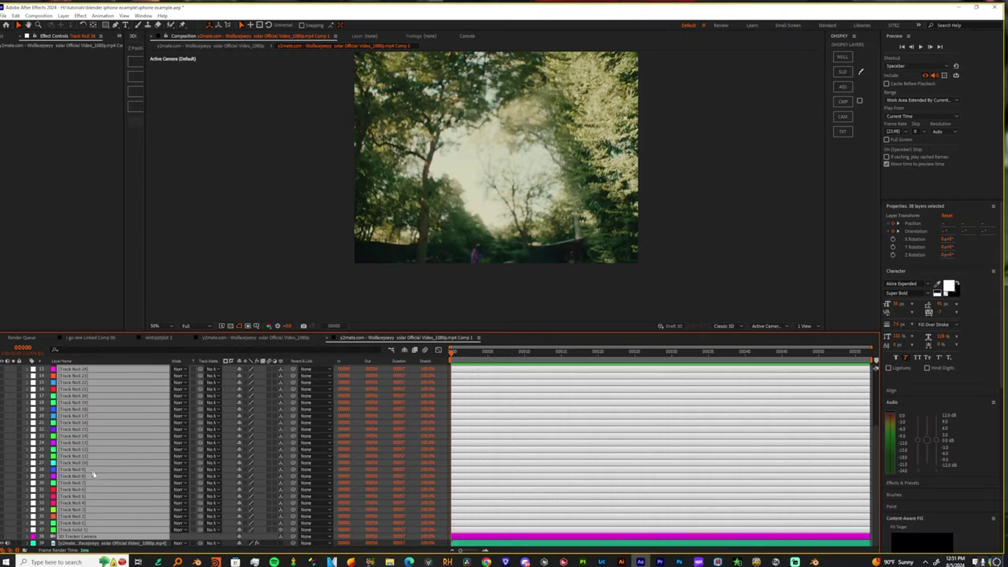
- Switch to After Effects, inspect the footage layer and its track nulls, and preview the tracked composition
{"action": "left_click", "coordinate": [82, 544]}
{"action": "scroll", "coordinate": [110, 513], "scroll_direction": "up", "scroll_amount": 4}
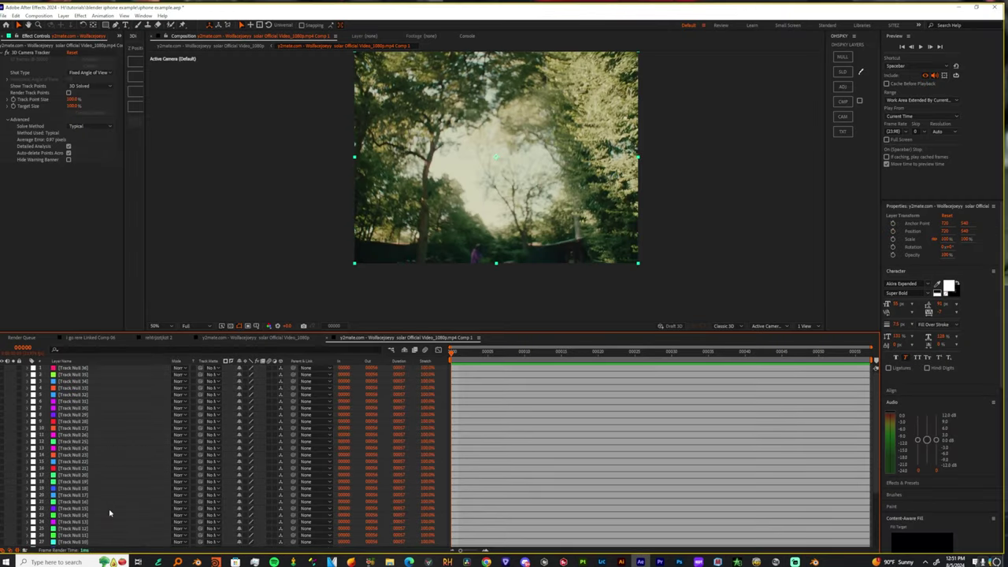
{"action": "scroll", "coordinate": [75, 543], "scroll_direction": "down", "scroll_amount": 4}
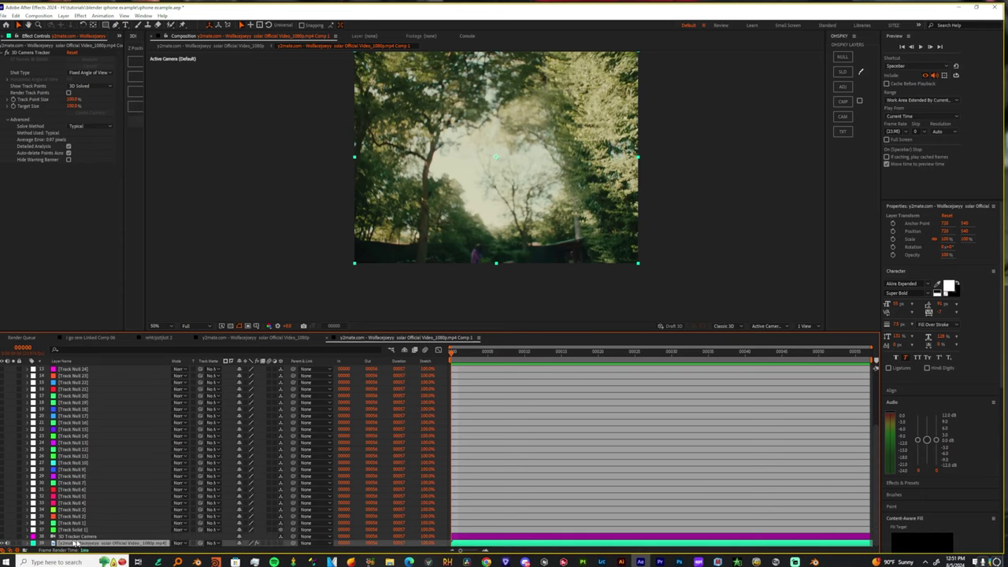
{"action": "scroll", "coordinate": [92, 441], "scroll_direction": "up", "scroll_amount": 4}
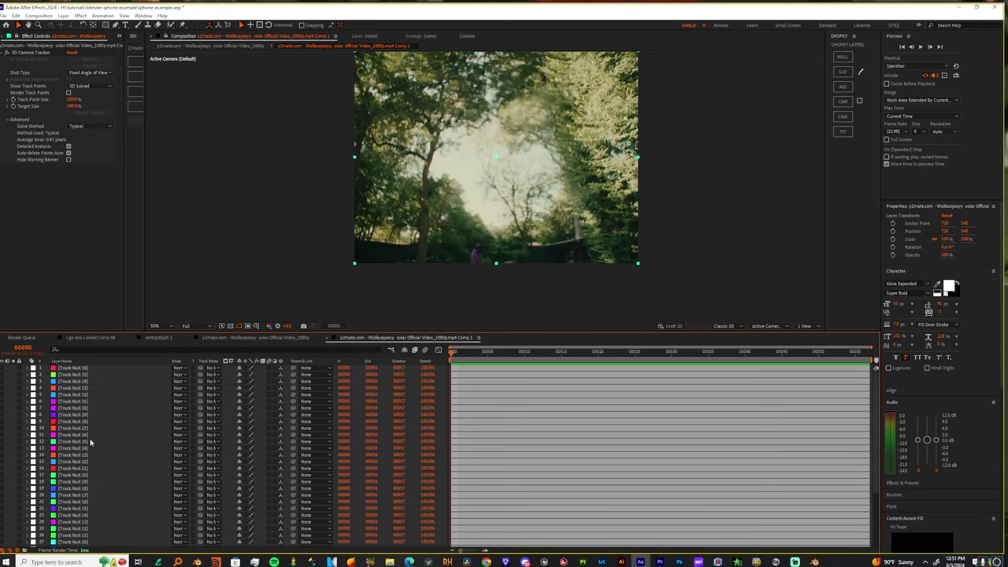
{"action": "scroll", "coordinate": [89, 442], "scroll_direction": "down", "scroll_amount": 4}
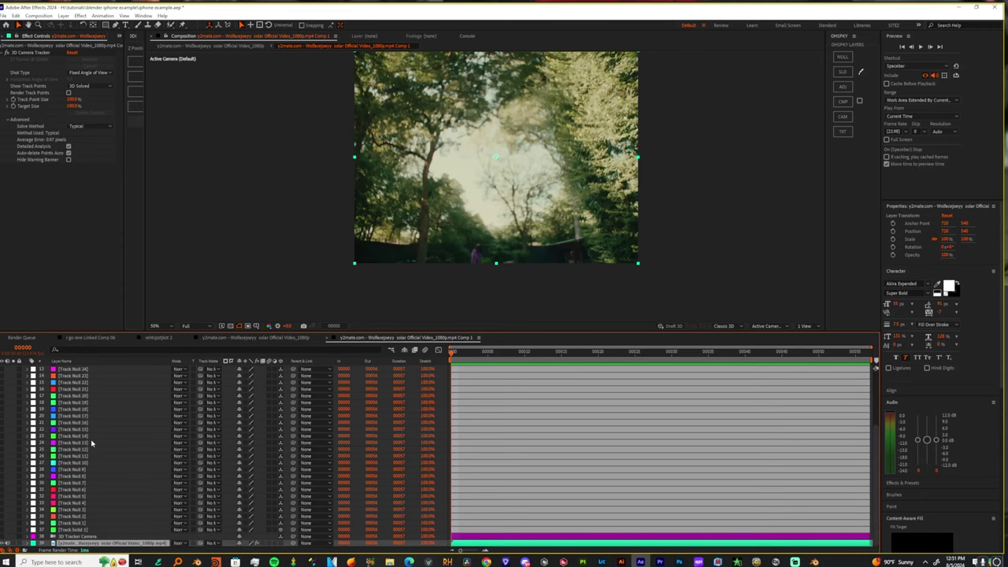
{"action": "left_click", "coordinate": [72, 529]}
{"action": "scroll", "coordinate": [92, 491], "scroll_direction": "up", "scroll_amount": 4}
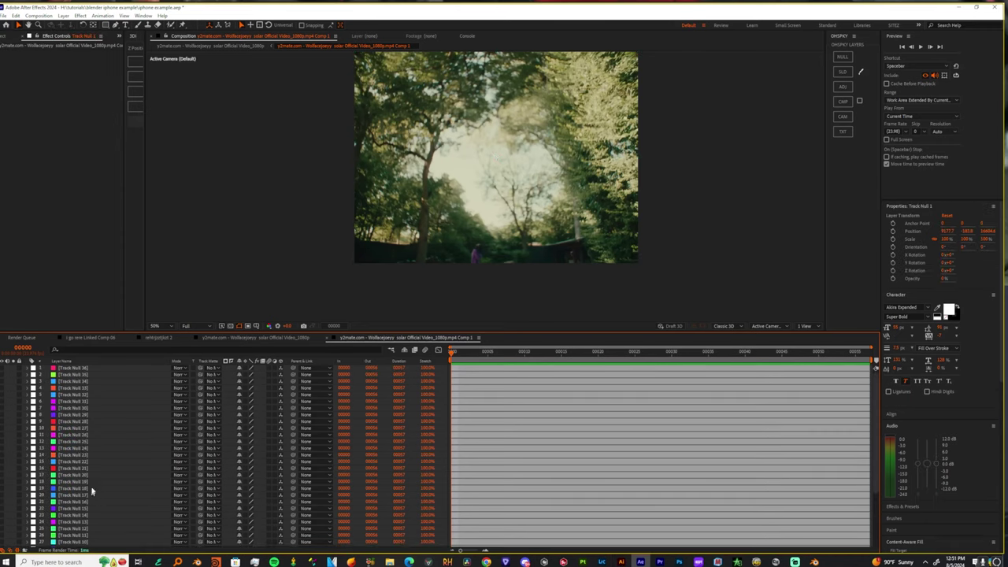
{"action": "left_click", "coordinate": [84, 370], "text": "shift"}
{"action": "key", "text": "space"}
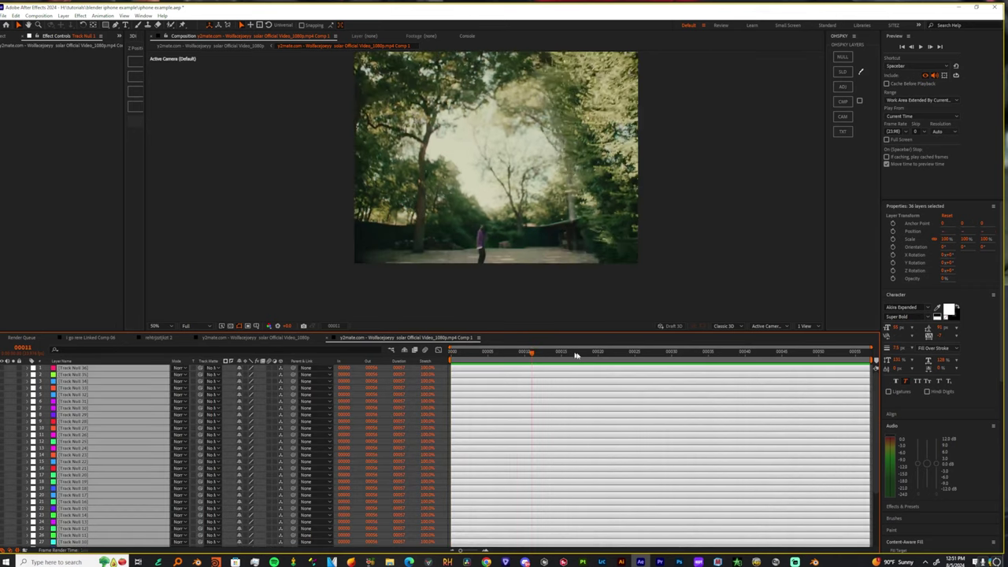
{"action": "left_click", "coordinate": [4, 369]}
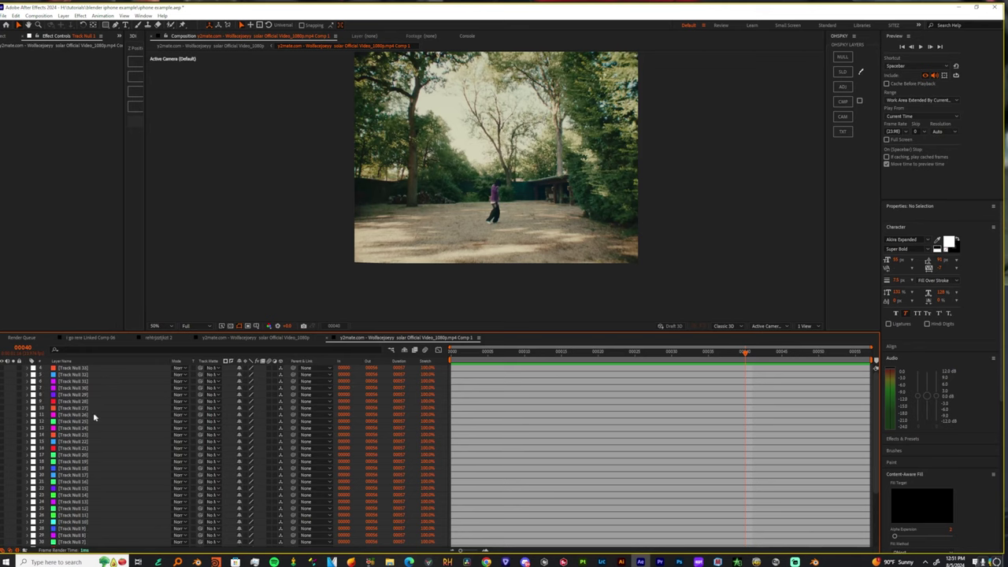
- Delete all track nulls, Track Solid 1 and the 3D Tracker Camera, keeping only the footage layer in the composition
{"action": "scroll", "coordinate": [102, 473], "scroll_direction": "down", "scroll_amount": 4}
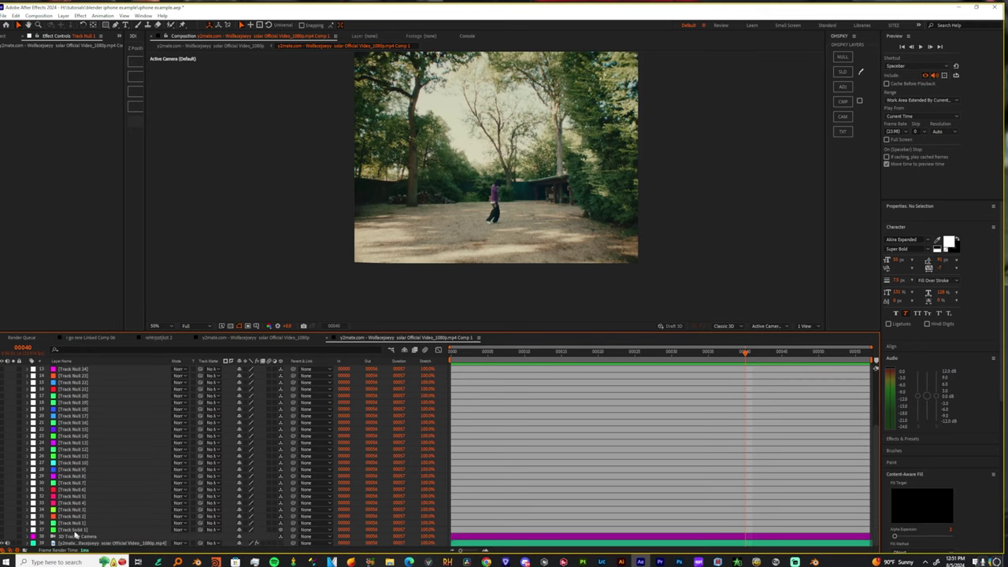
{"action": "left_click", "coordinate": [73, 530]}
{"action": "left_click", "coordinate": [76, 537]}
{"action": "scroll", "coordinate": [72, 520], "scroll_direction": "up", "scroll_amount": 4}
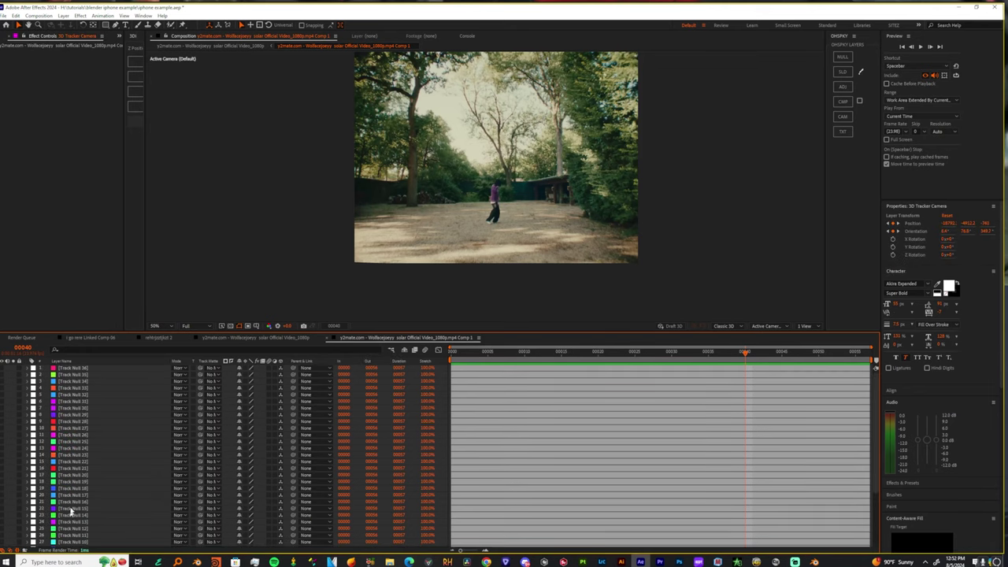
{"action": "key", "text": "ctrl+a"}
{"action": "key", "text": "Delete"}
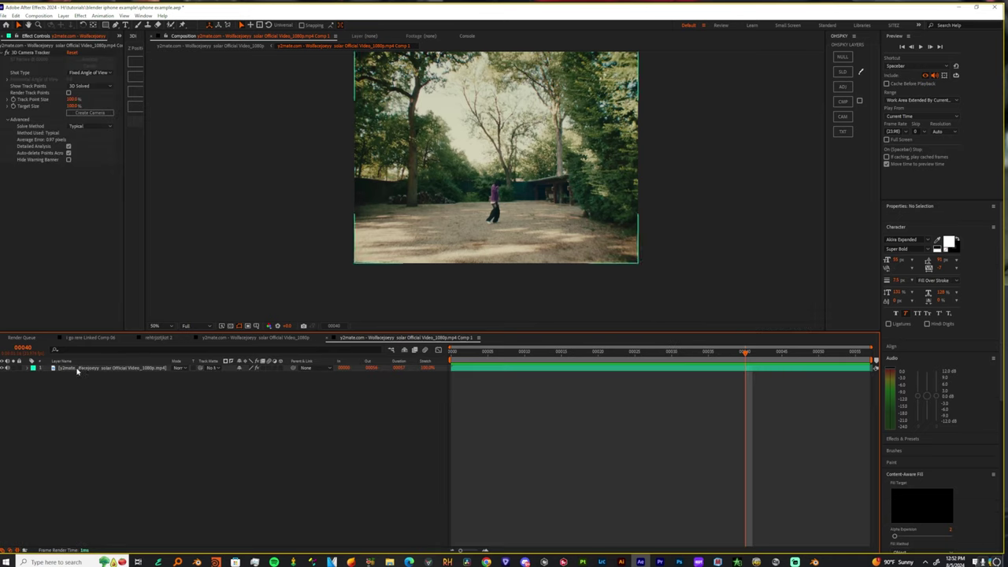
- Import yuh0001.exr from H:\tutorials\blend 2 ae track\done as an OpenEXR sequence
{"action": "left_click", "coordinate": [4, 16]}
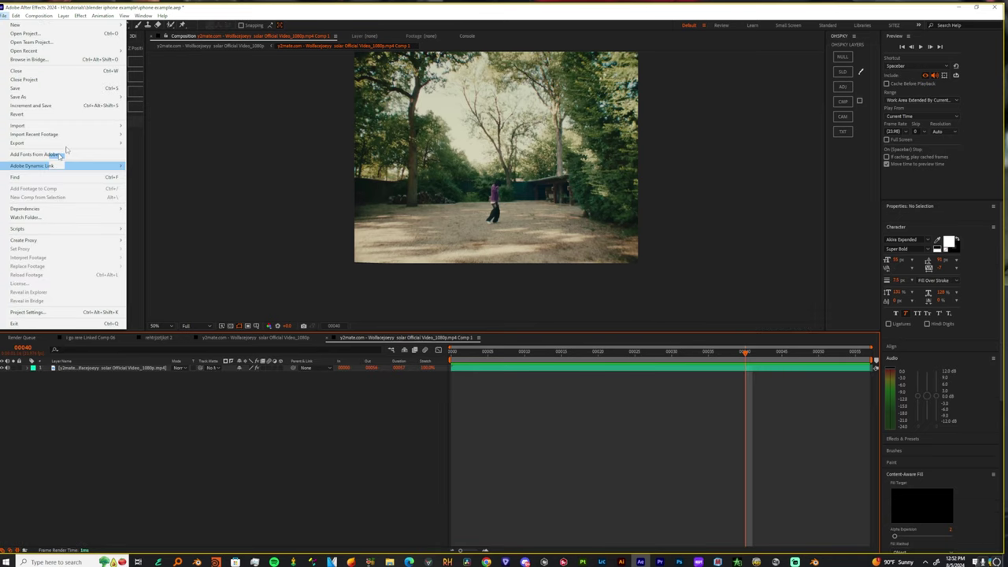
{"action": "mouse_move", "coordinate": [47, 130]}
{"action": "left_click", "coordinate": [189, 135]}
{"action": "left_click", "coordinate": [238, 190]}
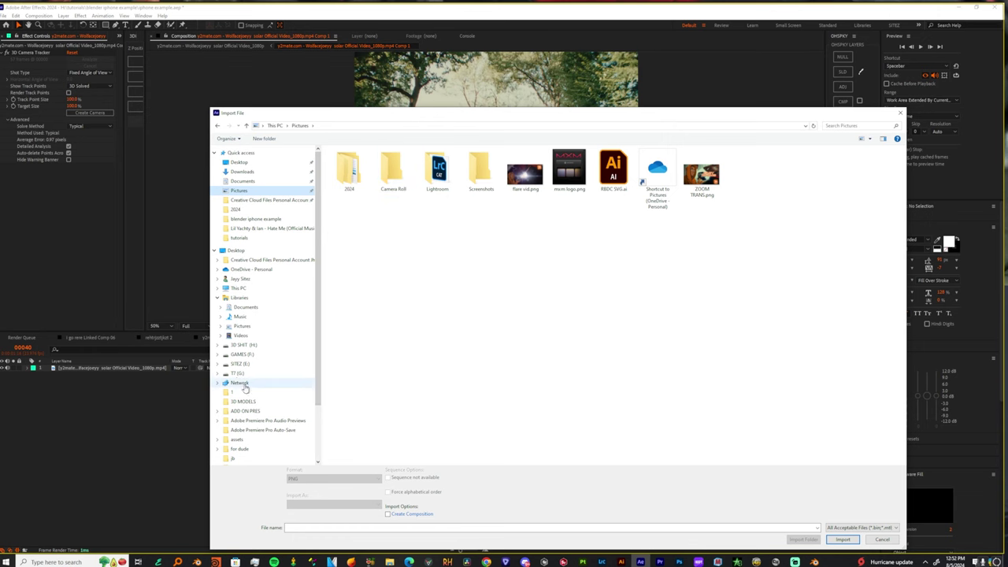
{"action": "left_click", "coordinate": [241, 364]}
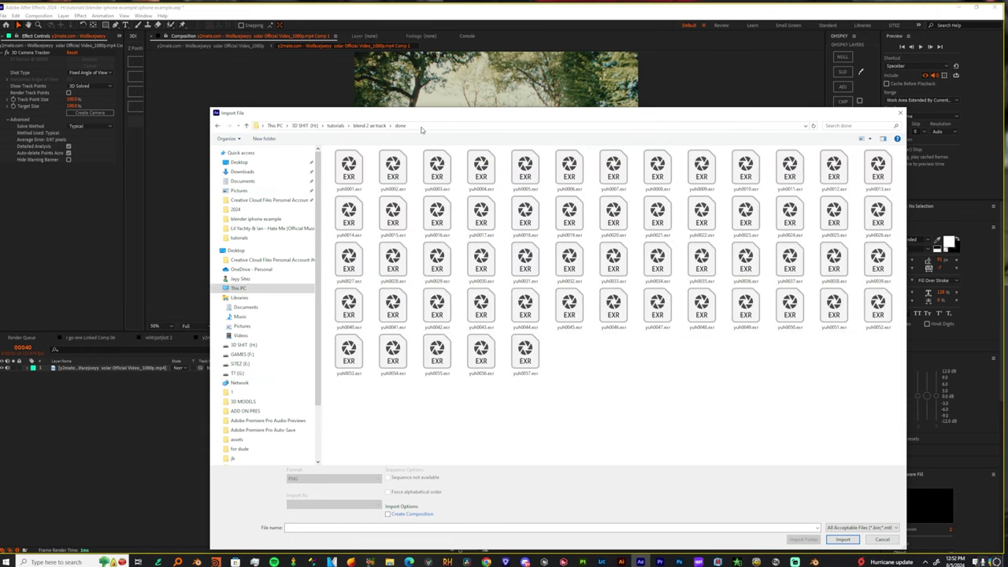
{"action": "left_click", "coordinate": [423, 126]}
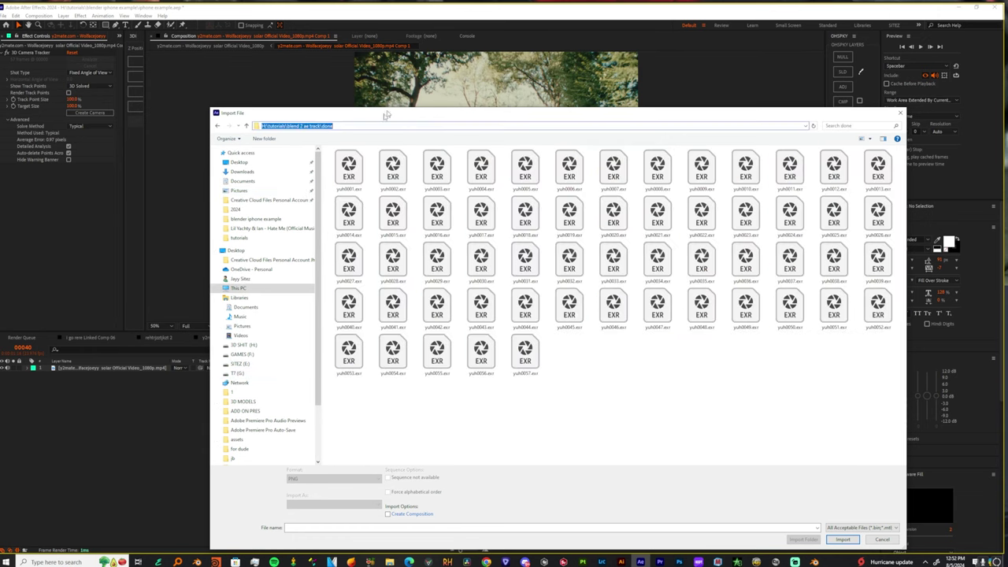
{"action": "left_click", "coordinate": [349, 167]}
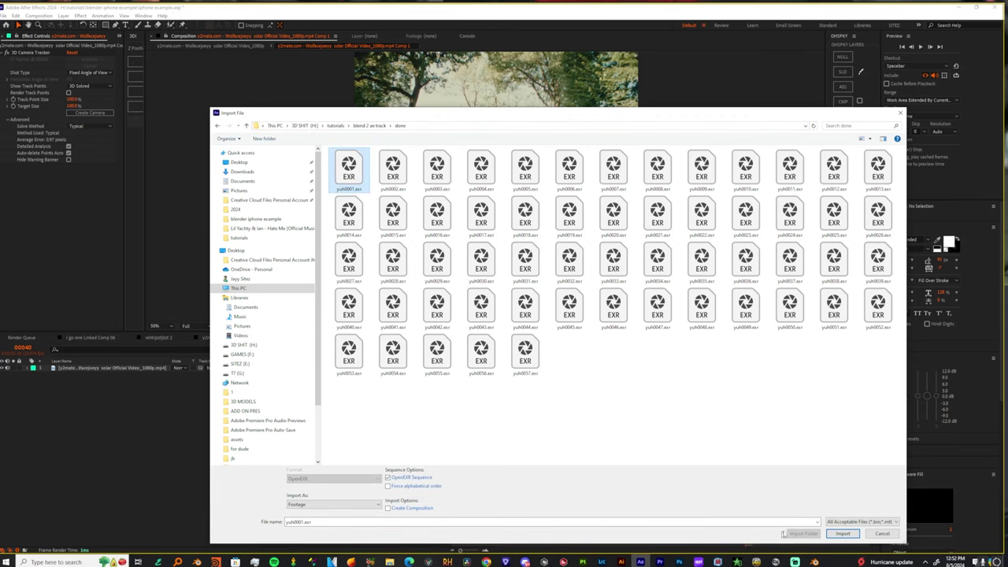
{"action": "left_click", "coordinate": [842, 534]}
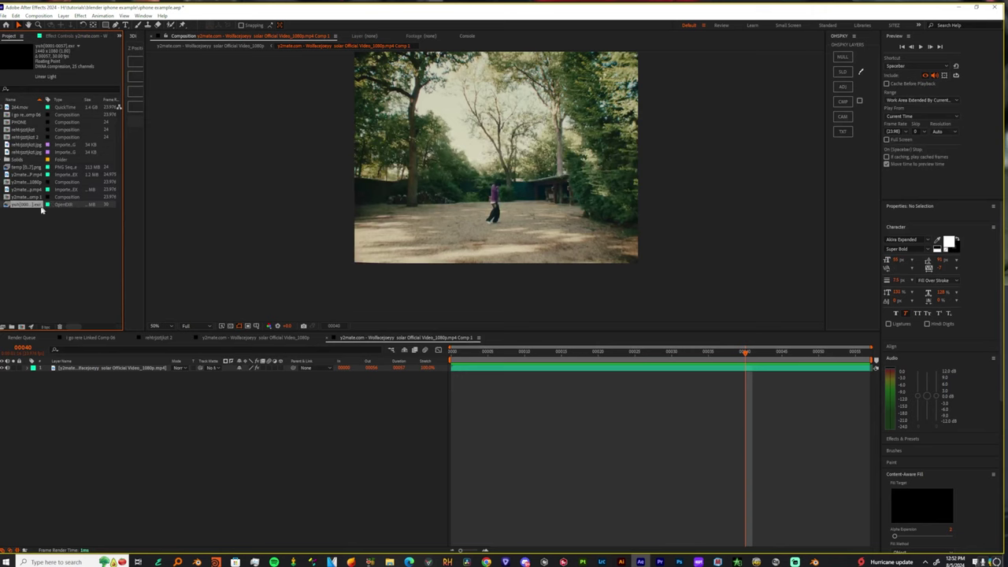
- Interpret the imported EXR sequence at a frame rate of 24 frames per second
{"action": "right_click", "coordinate": [21, 206]}
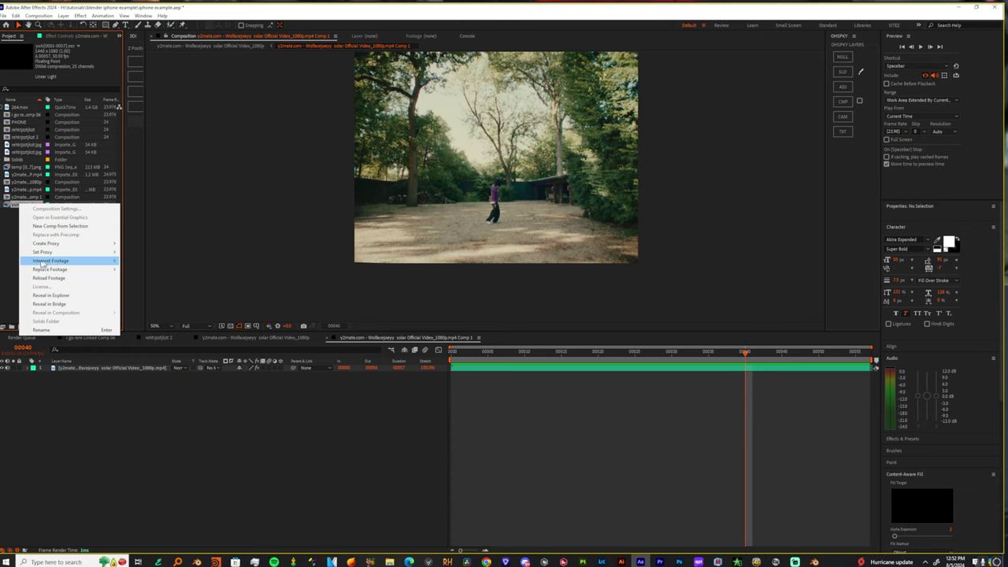
{"action": "mouse_move", "coordinate": [43, 265]}
{"action": "left_click", "coordinate": [137, 261]}
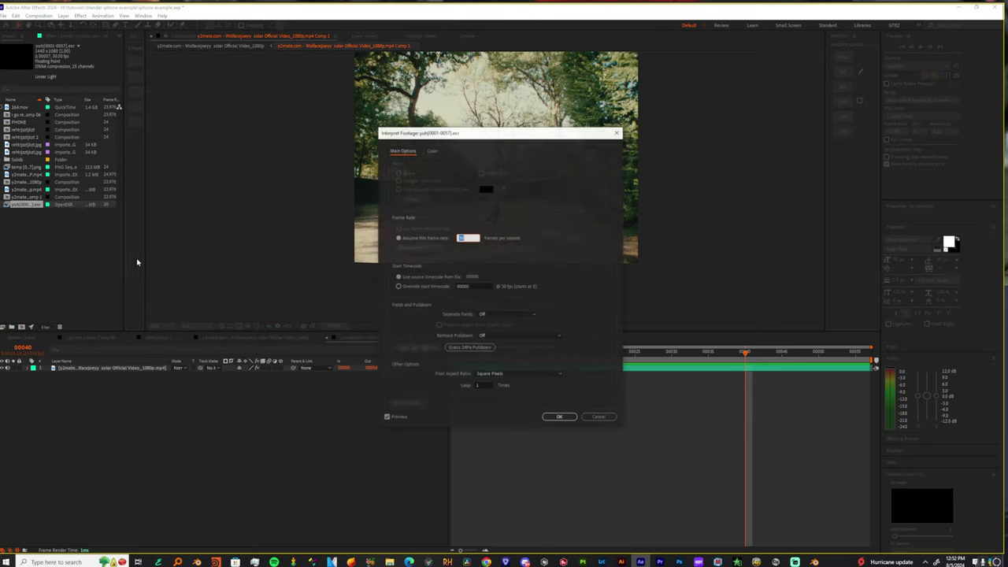
{"action": "type", "text": "24"}
{"action": "key", "text": "Return"}
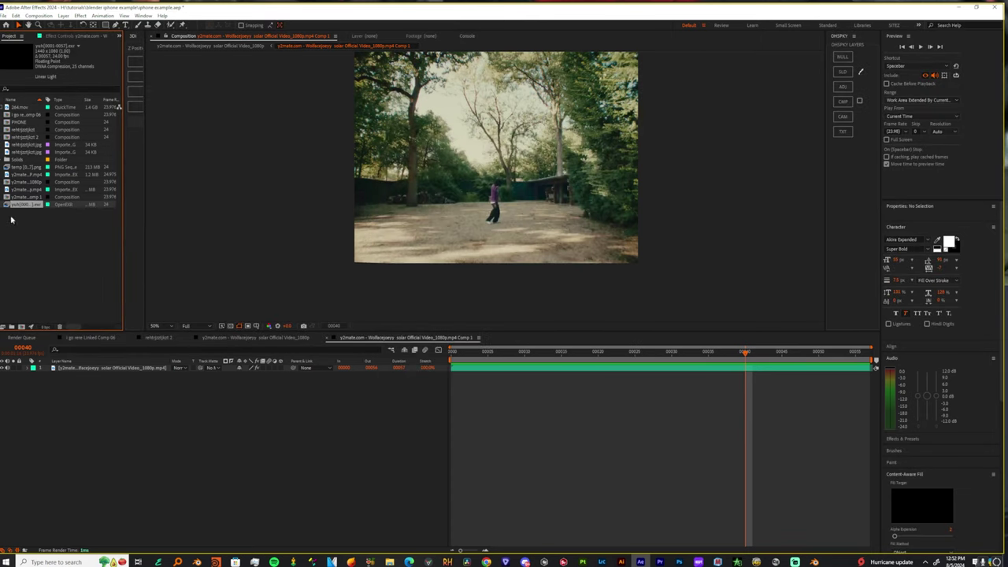
- Place the EXR sequence above the footage at the composition's first frame and apply the EXtractoR effect to it
{"action": "left_click_drag", "start_coordinate": [24, 204], "coordinate": [451, 359]}
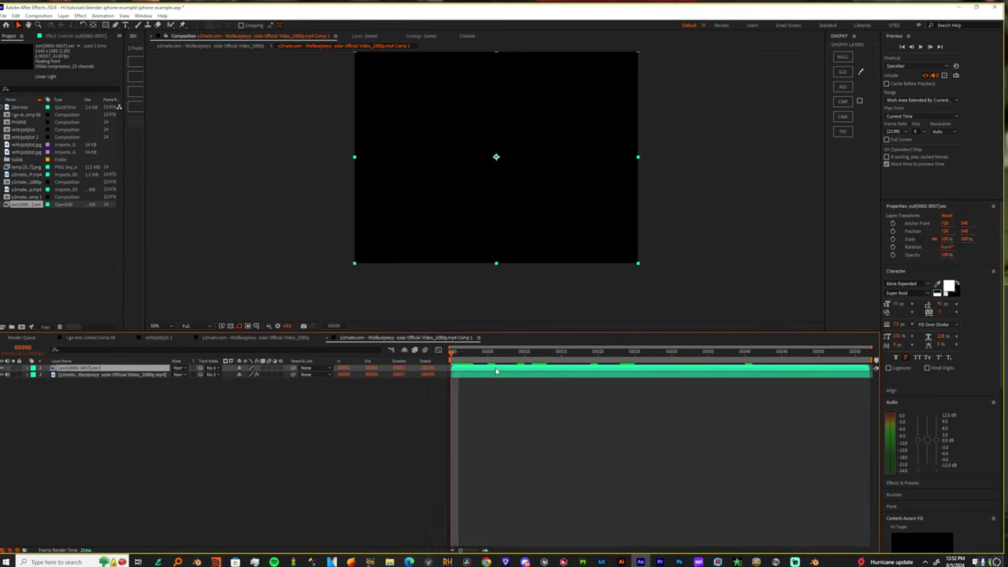
{"action": "key", "text": "ctrl+space"}
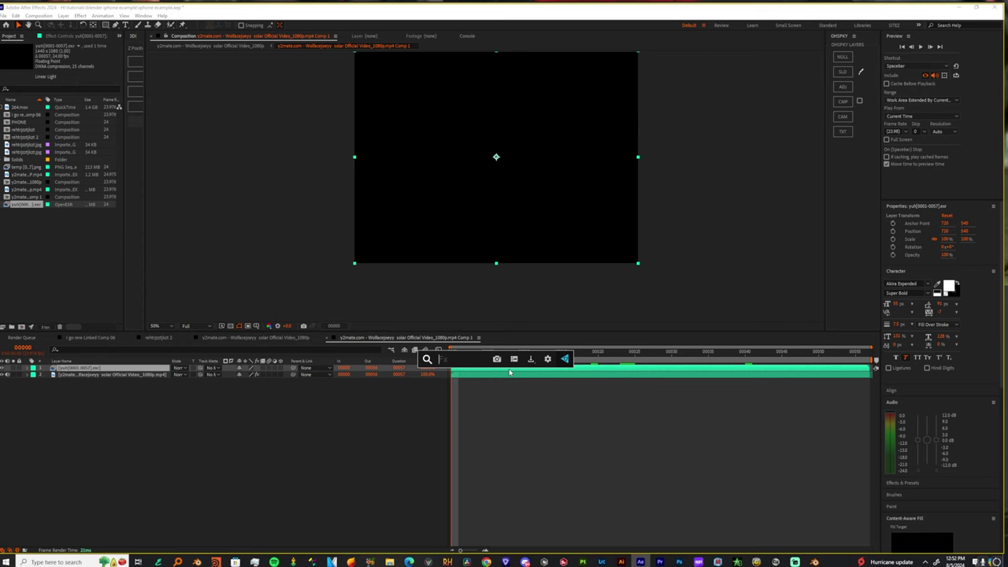
{"action": "type", "text": "extract"}
{"action": "key", "text": "Return"}
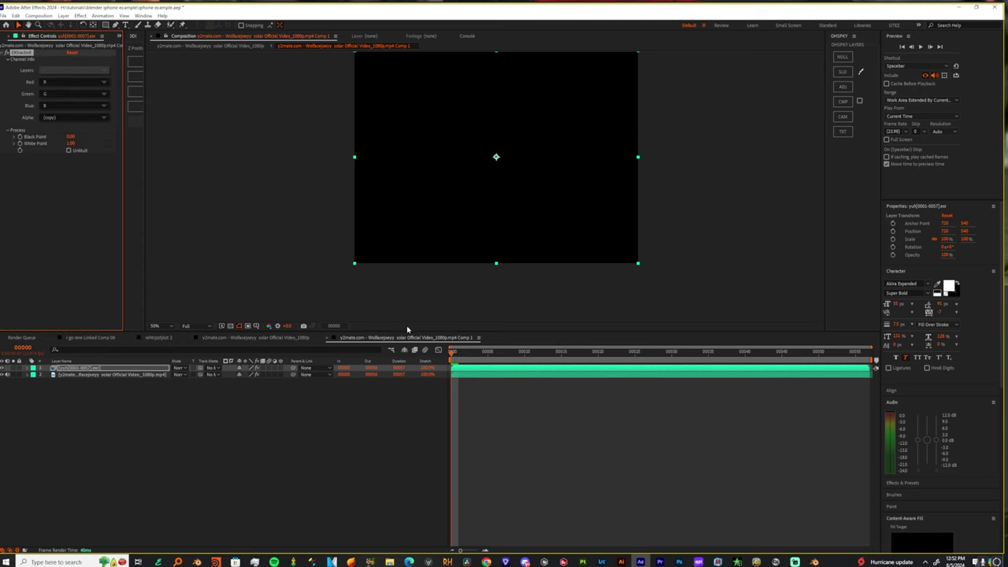
- Set the EXtractoR layer to ViewLayer.Combined so the effect outputs the full render with alpha
{"action": "left_click", "coordinate": [80, 73]}
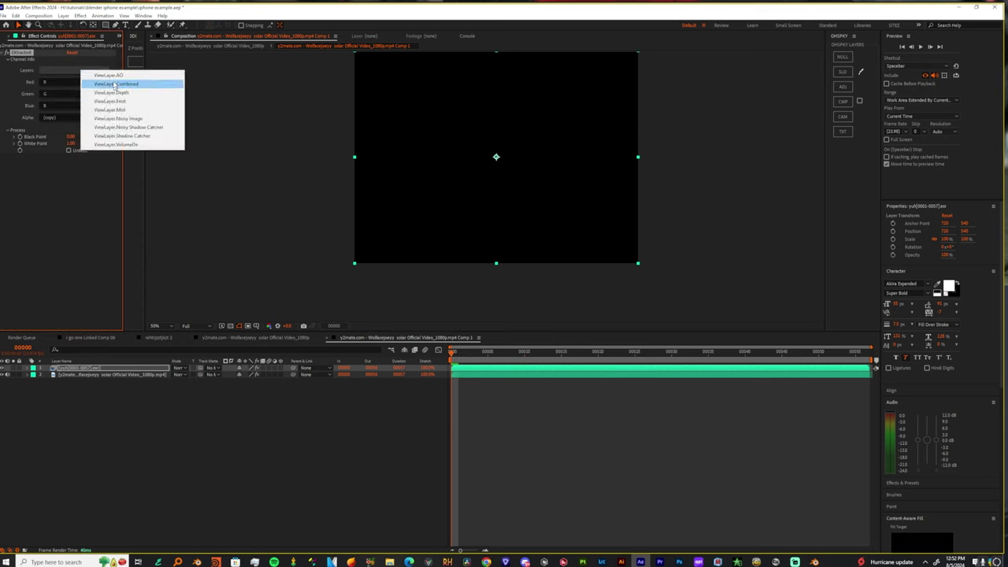
{"action": "left_click", "coordinate": [118, 82]}
{"action": "left_click", "coordinate": [79, 70]}
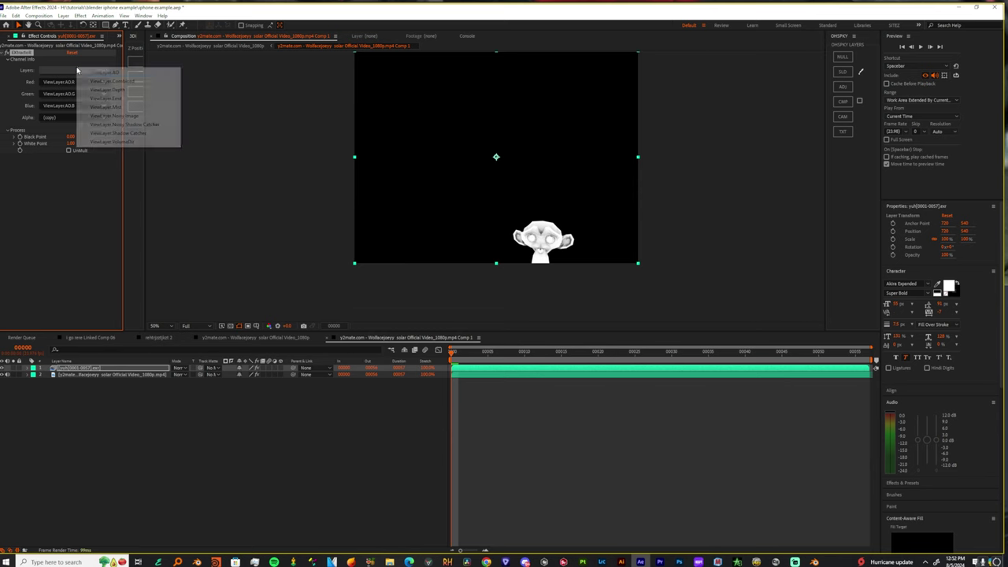
{"action": "left_click", "coordinate": [110, 85]}
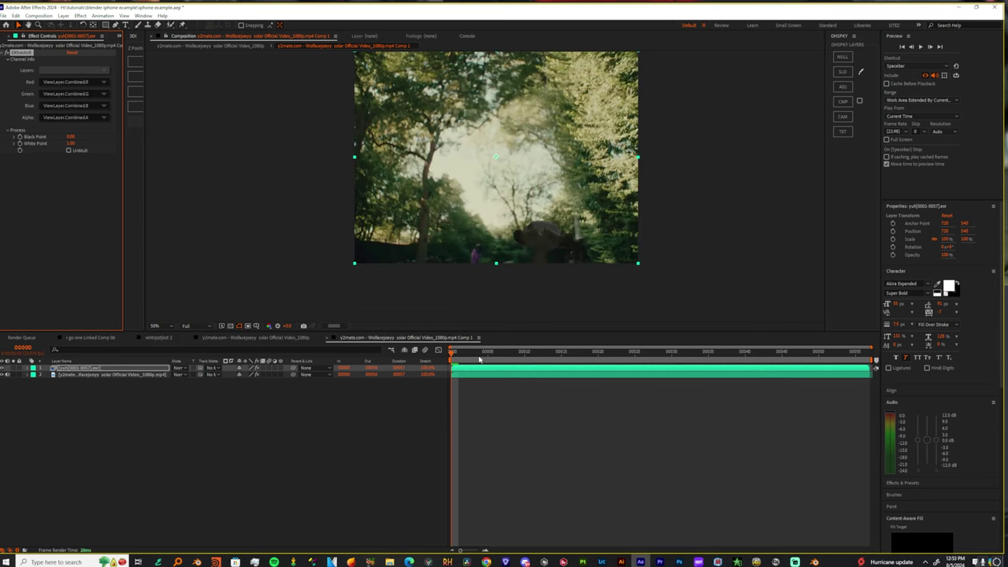
- Duplicate the EXR sequence layer and set the lower copy's EXtractoR effect to ViewLayer.Shadow Catcher
{"action": "left_click_drag", "start_coordinate": [479, 359], "coordinate": [735, 384]}
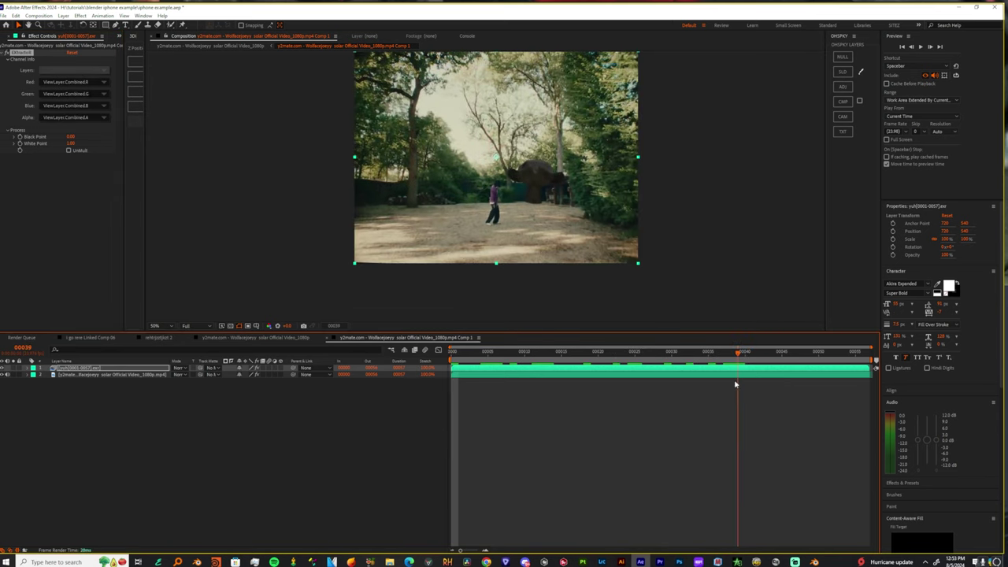
{"action": "left_click", "coordinate": [77, 375]}
{"action": "left_click", "coordinate": [77, 368]}
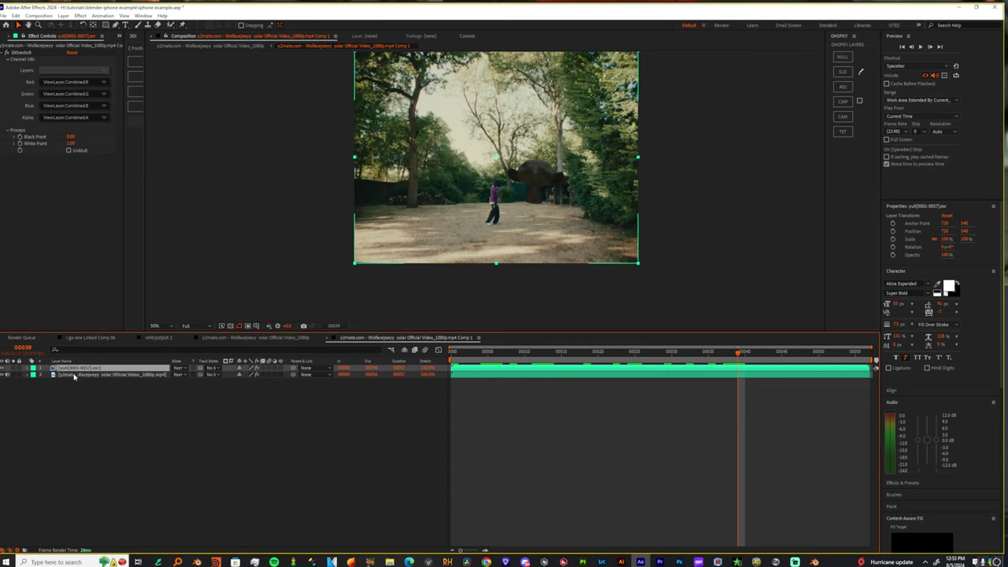
{"action": "left_click", "coordinate": [76, 376]}
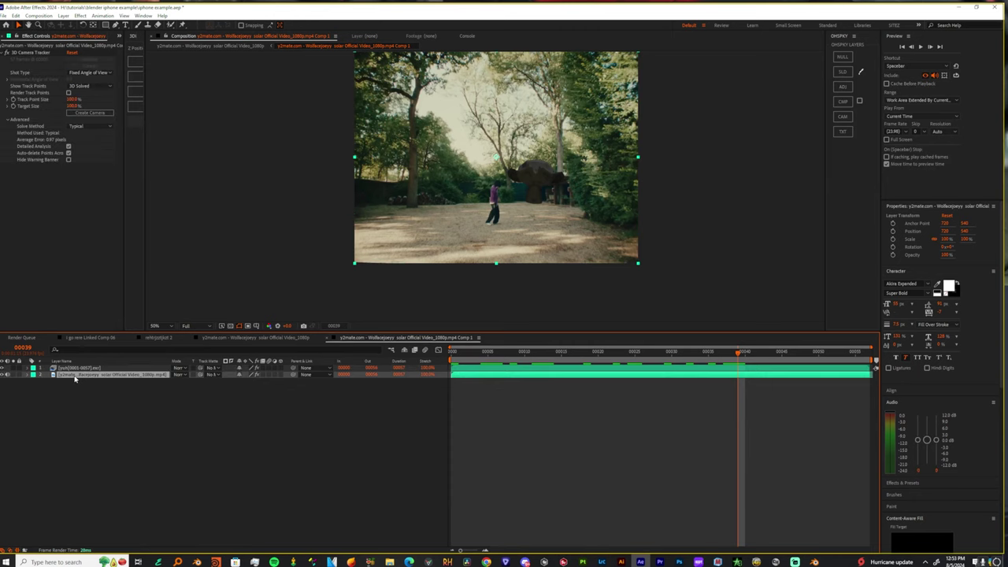
{"action": "left_click", "coordinate": [74, 368]}
{"action": "key", "text": "ctrl+d"}
{"action": "left_click", "coordinate": [77, 375]}
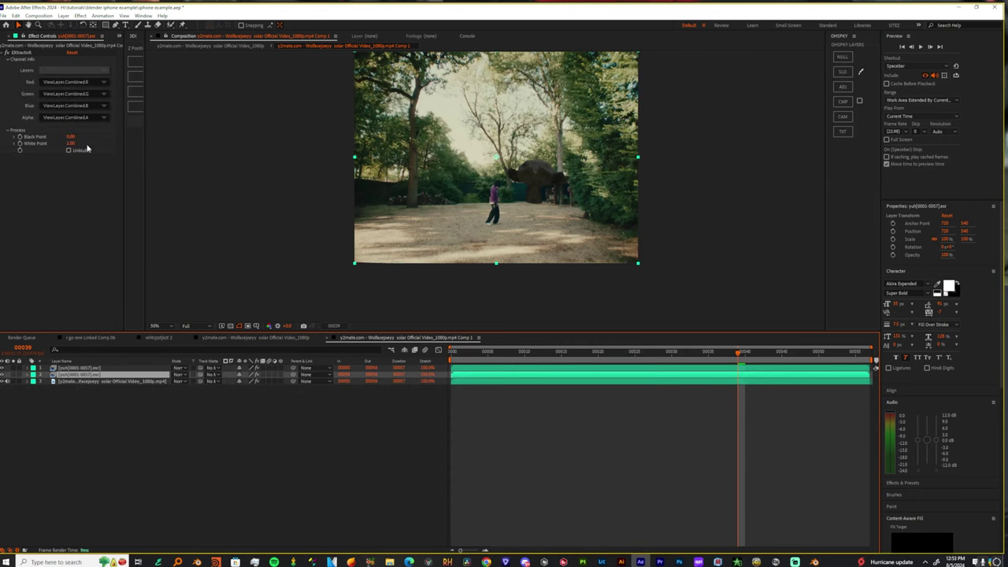
{"action": "left_click", "coordinate": [71, 71]}
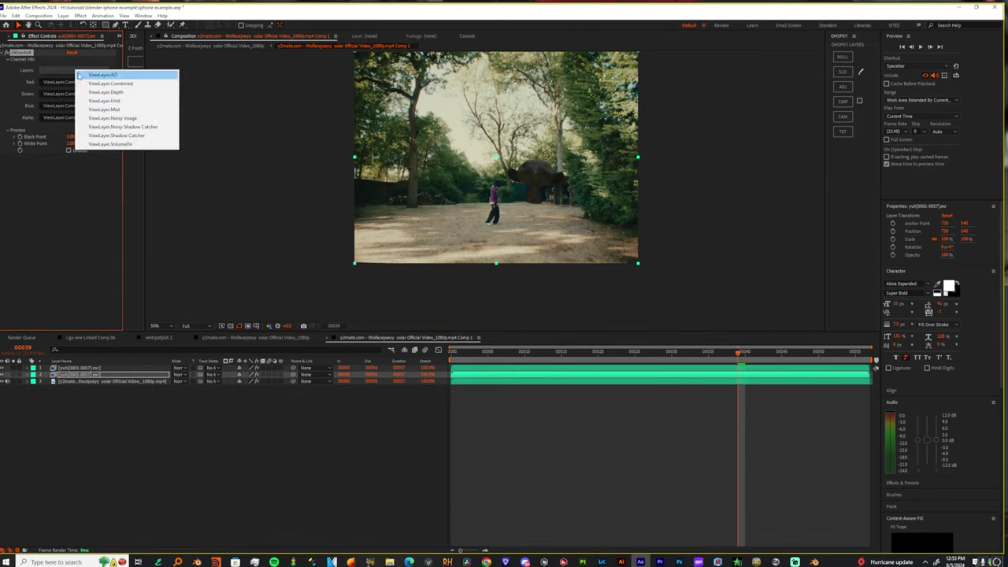
{"action": "left_click", "coordinate": [121, 137]}
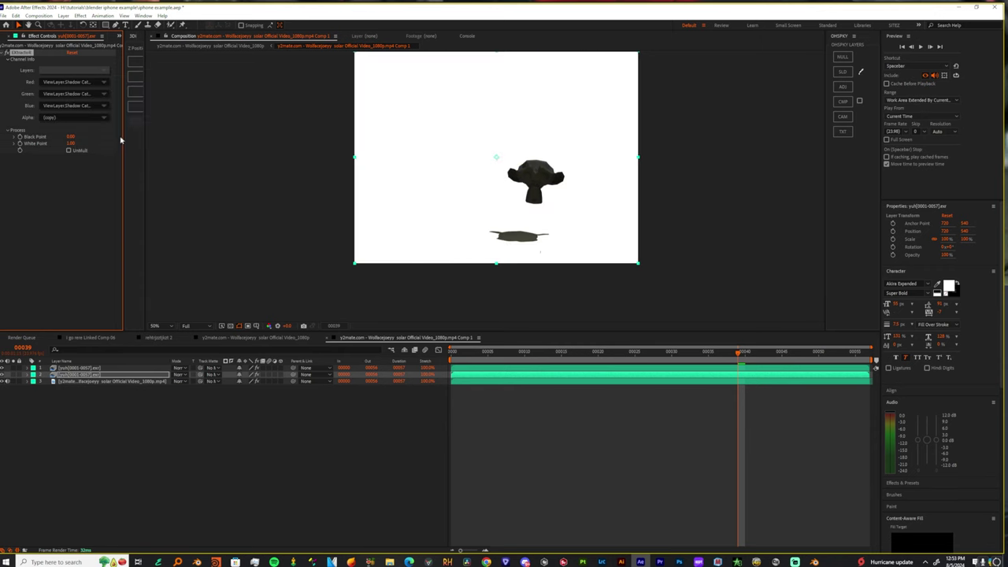
- Set the shadow catcher layer's blending mode to Multiply over the footage and scrub ahead to check the shadow
{"action": "left_click", "coordinate": [13, 376]}
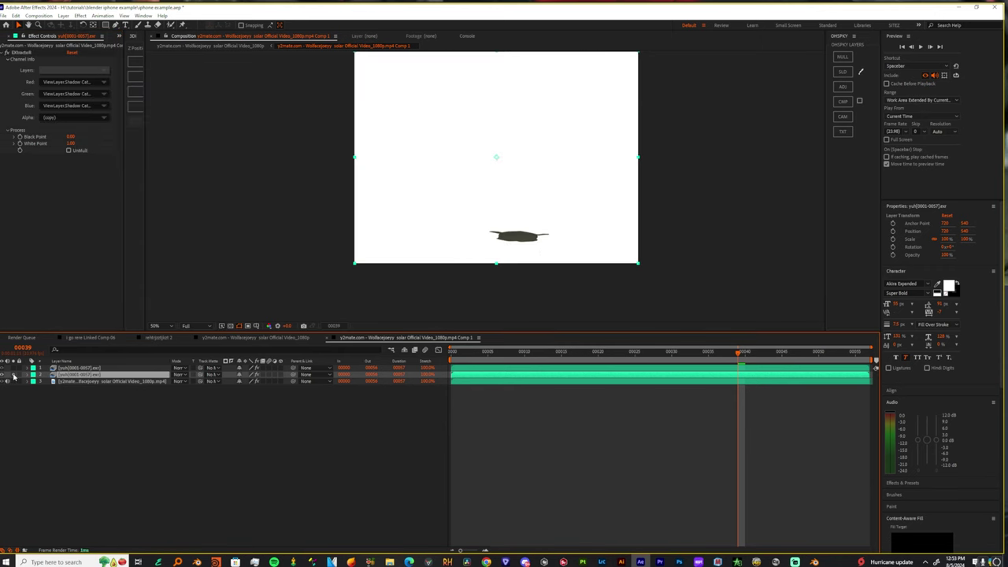
{"action": "left_click", "coordinate": [180, 375]}
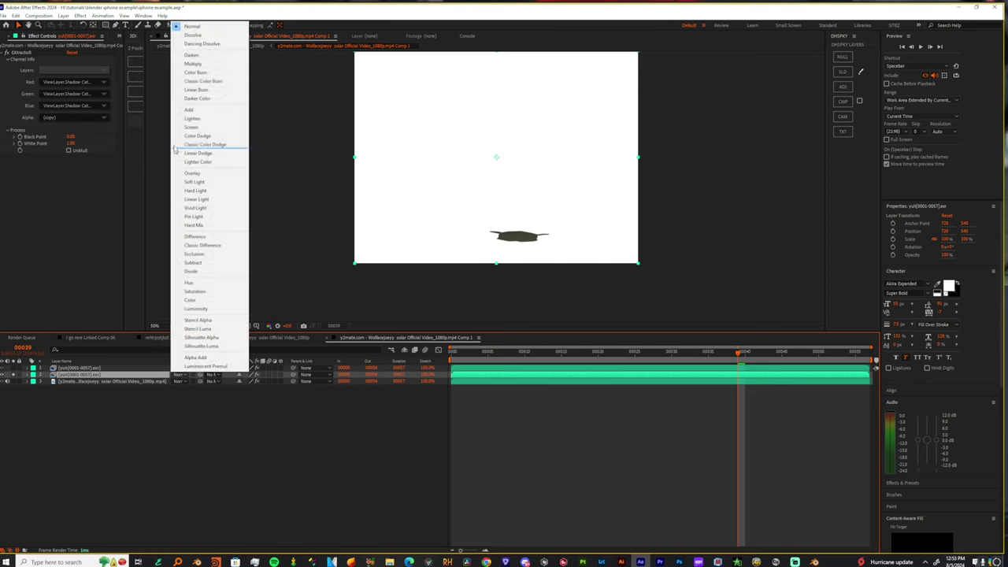
{"action": "left_click", "coordinate": [211, 66]}
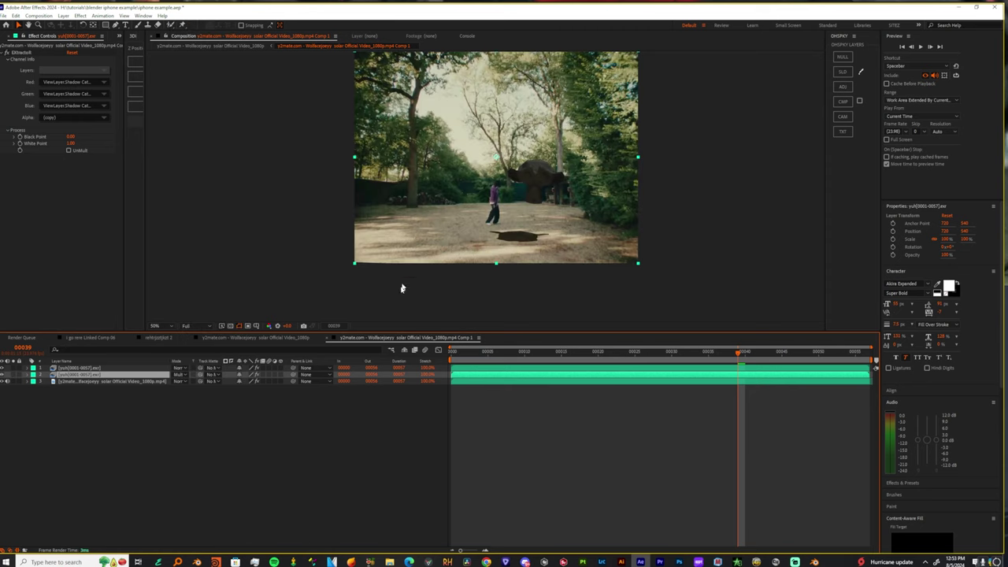
{"action": "left_click_drag", "start_coordinate": [483, 356], "coordinate": [797, 389]}
- Apply Fast Box Blur to the shadow catcher layer with a Blur Radius of about 14
{"action": "left_click", "coordinate": [61, 376]}
{"action": "key", "text": "ctrl+space"}
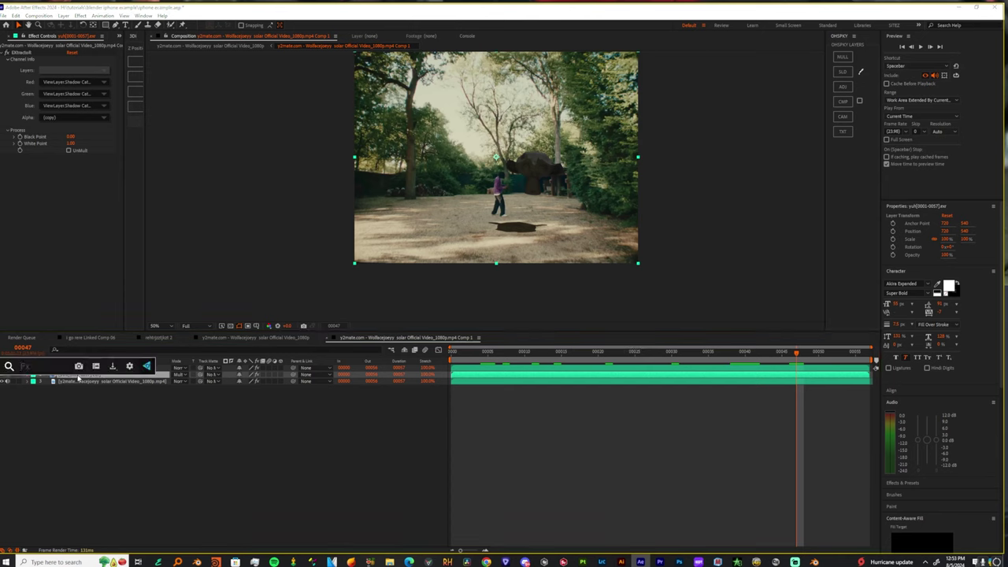
{"action": "type", "text": "fas"}
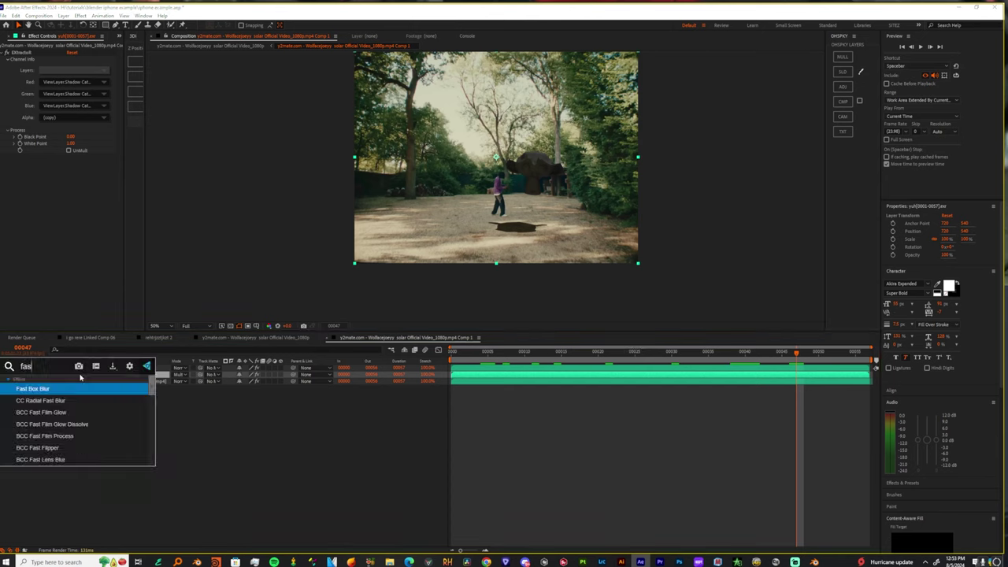
{"action": "key", "text": "Return"}
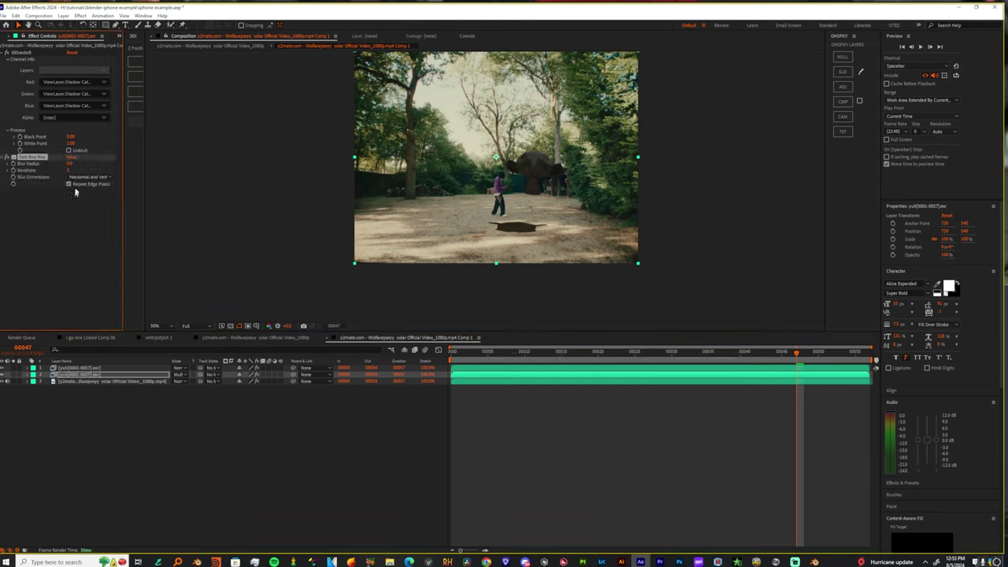
{"action": "left_click_drag", "start_coordinate": [69, 164], "coordinate": [76, 164]}
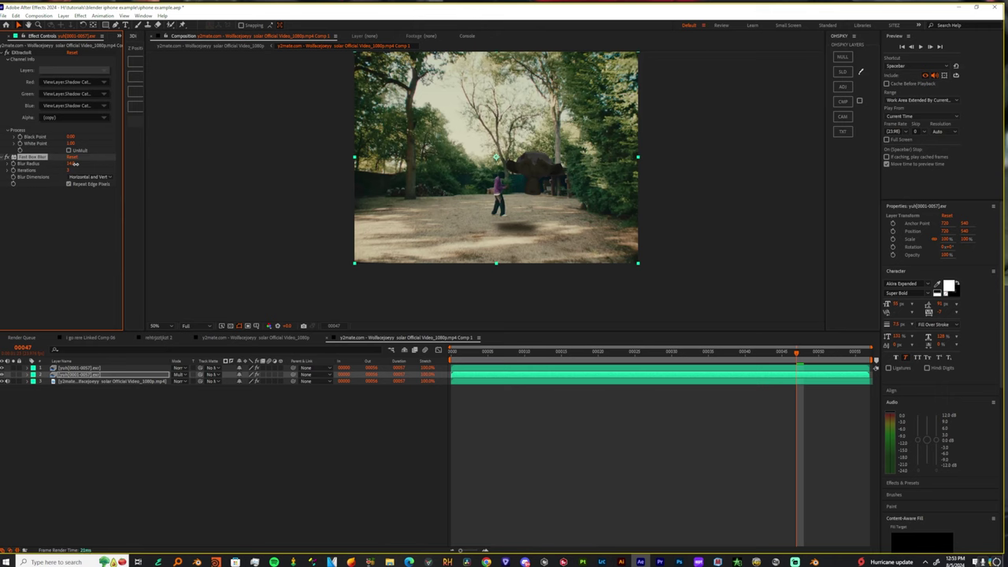
- Lower the shadow catcher layer's opacity to 77% and play a short preview
{"action": "key", "text": "t"}
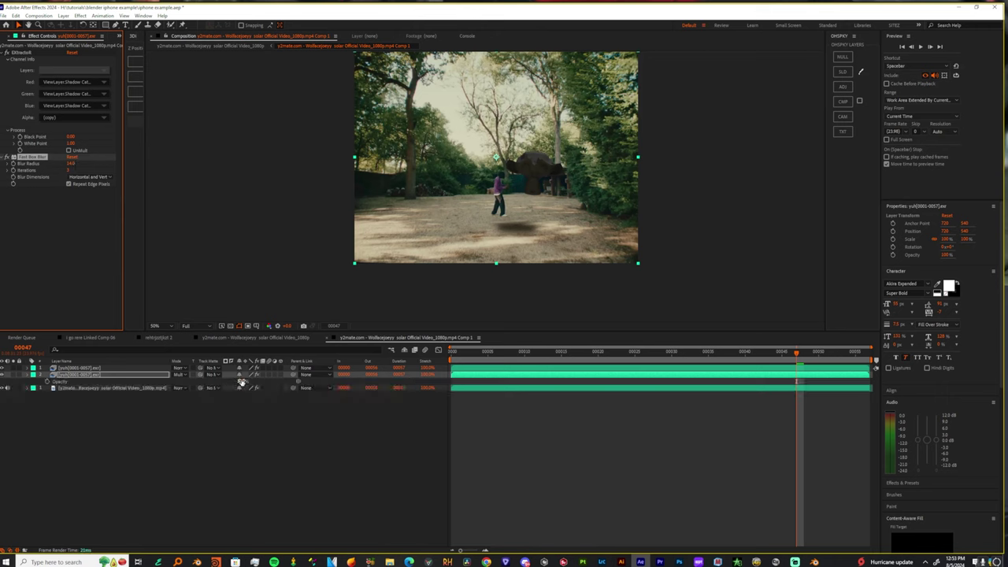
{"action": "left_click_drag", "start_coordinate": [231, 382], "coordinate": [244, 382]}
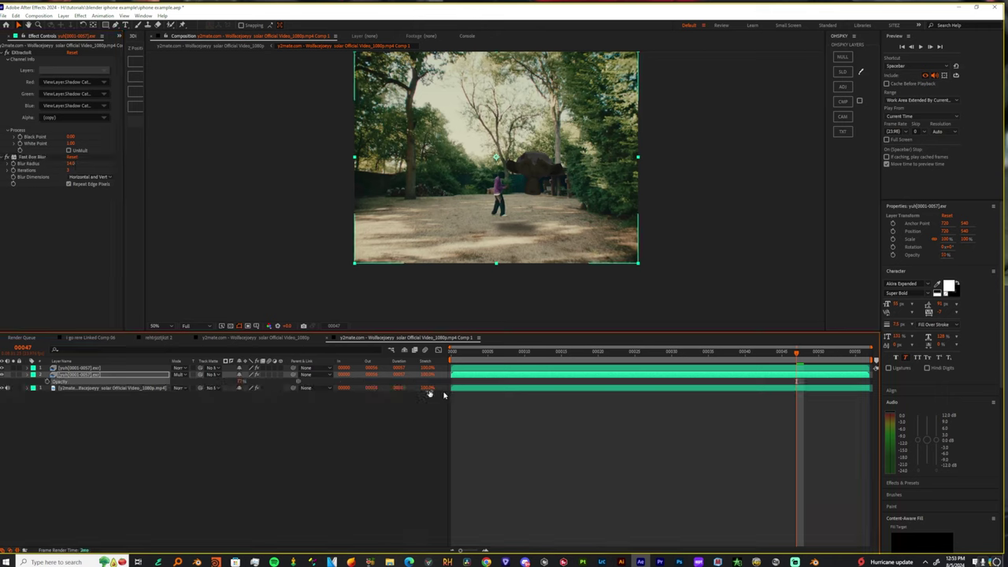
{"action": "key", "text": "space"}
{"action": "key", "text": "space"}
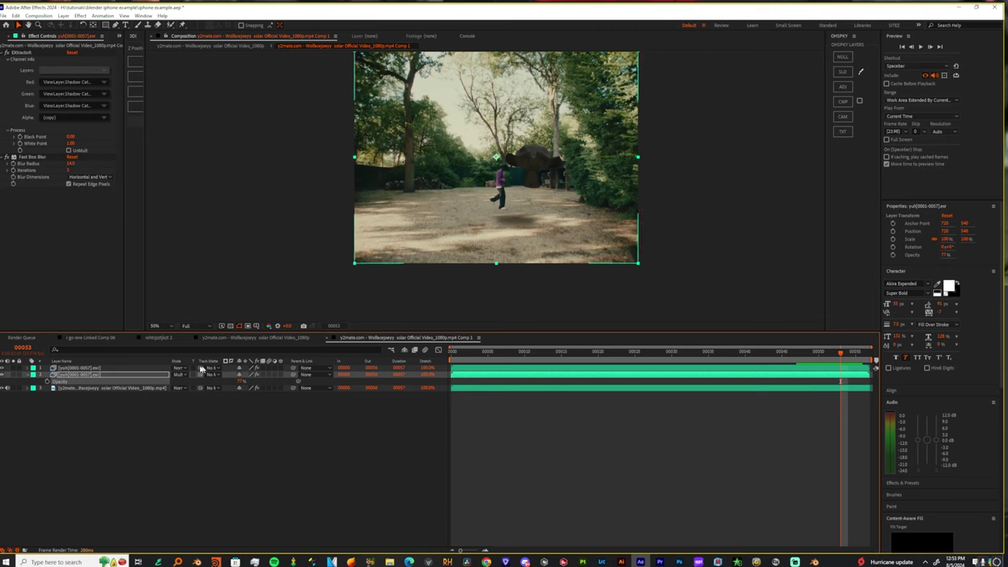
- Rename the shadow catcher layer as shadow
{"action": "left_click", "coordinate": [76, 369]}
{"action": "left_click", "coordinate": [75, 375]}
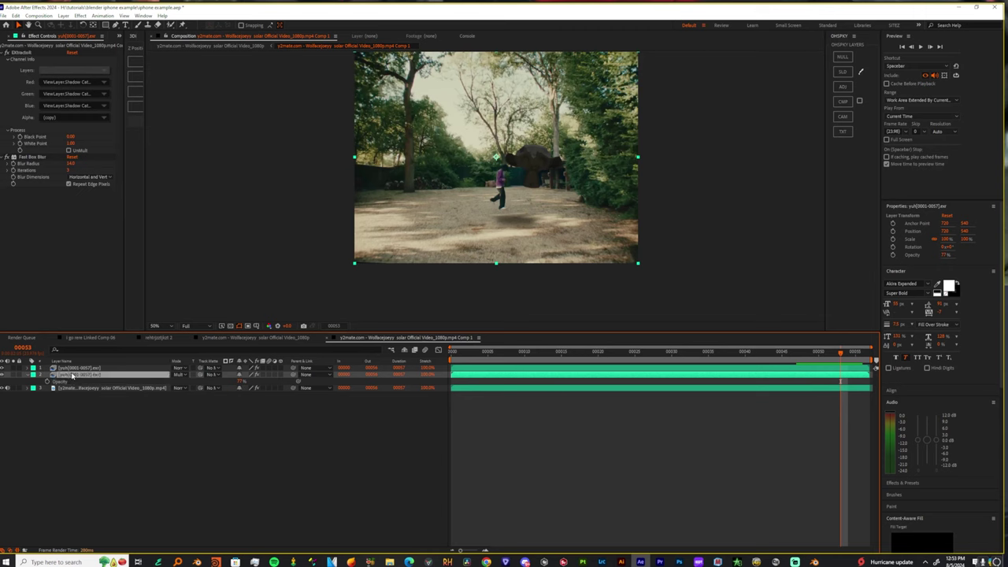
{"action": "key", "text": "Return"}
{"action": "type", "text": "shadow"}
{"action": "key", "text": "Return"}
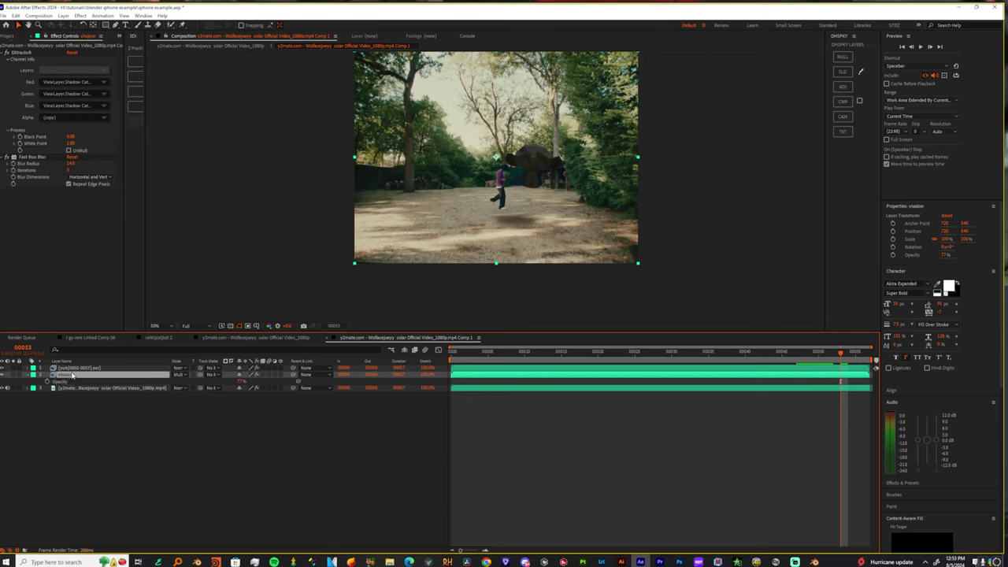
- Enable UnMult in the EXtractoR effect on both the shadow layer and the combined render layer
{"action": "left_click", "coordinate": [79, 368]}
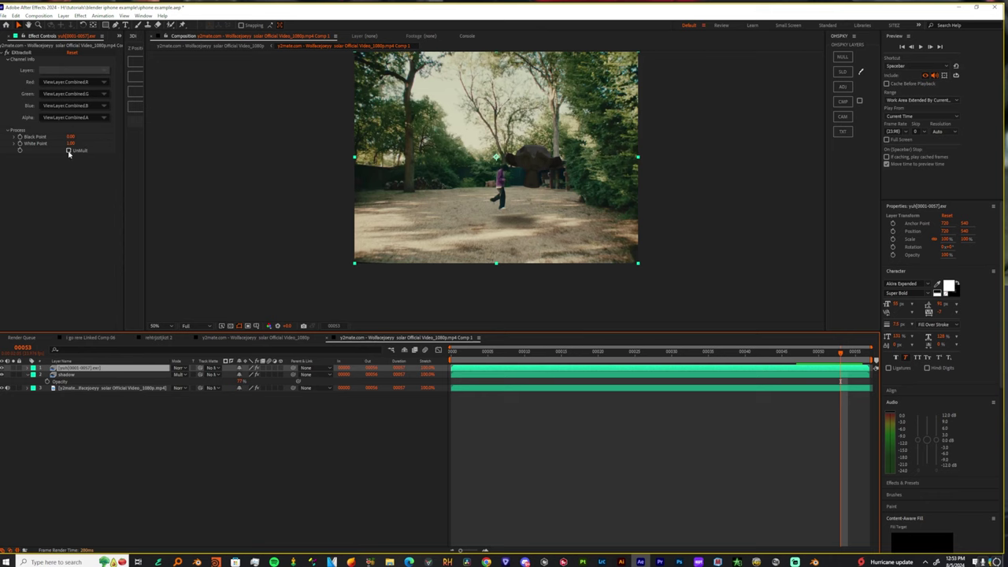
{"action": "left_click", "coordinate": [69, 374]}
{"action": "left_click", "coordinate": [68, 150]}
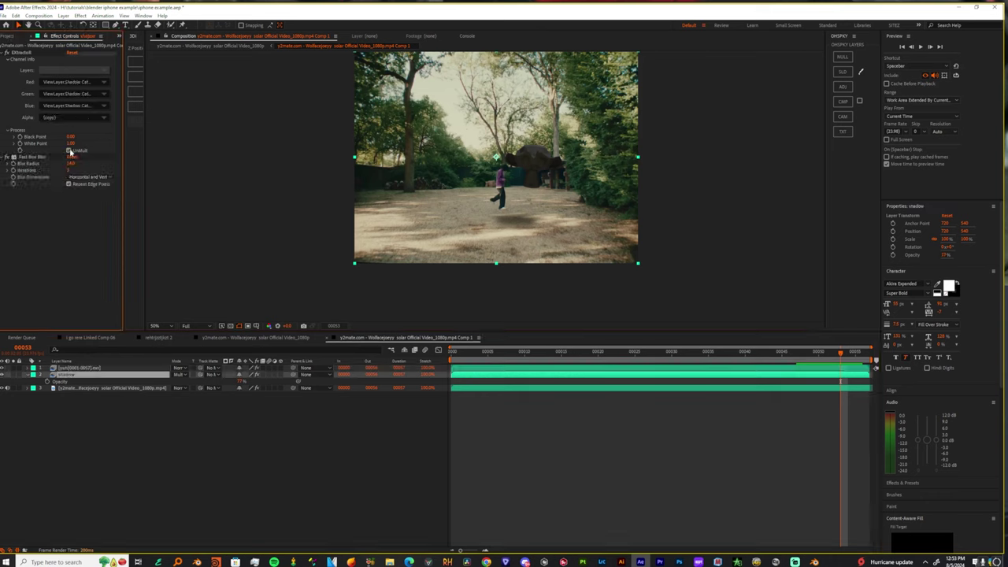
{"action": "left_click", "coordinate": [85, 368]}
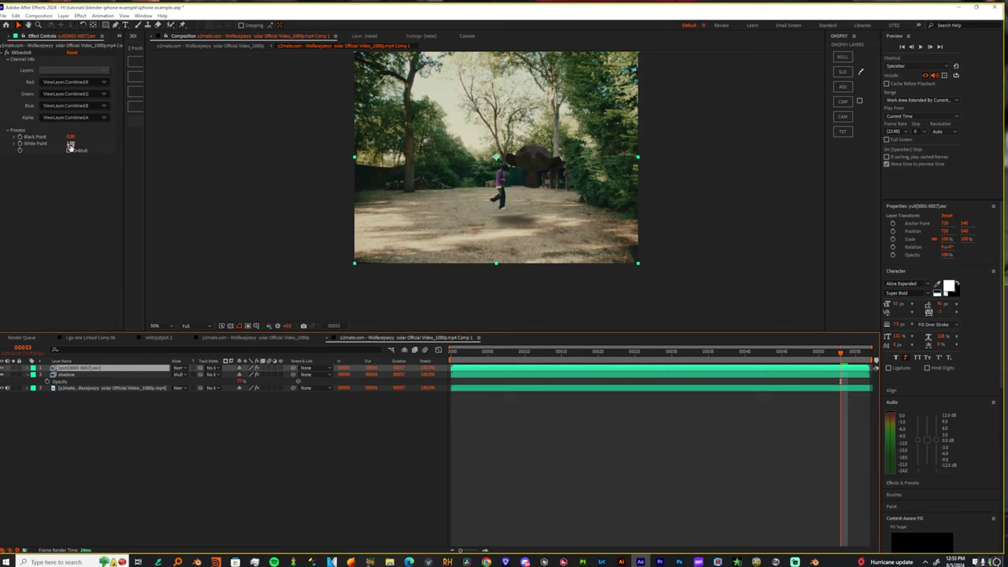
{"action": "left_click", "coordinate": [71, 144]}
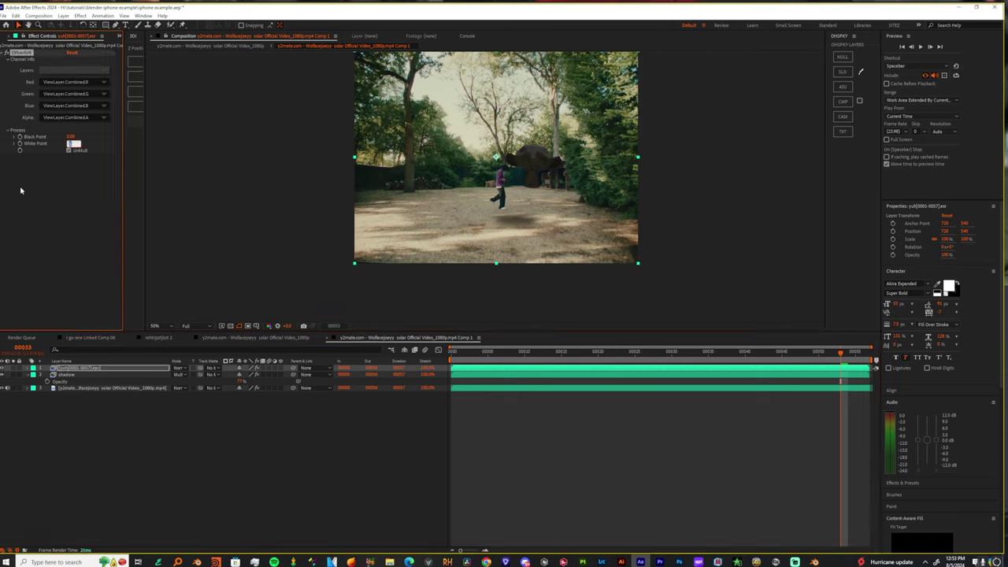
- Rename the combined render layer as obj
{"action": "left_click", "coordinate": [73, 367]}
{"action": "key", "text": "Return"}
{"action": "type", "text": "obj"}
{"action": "key", "text": "Return"}
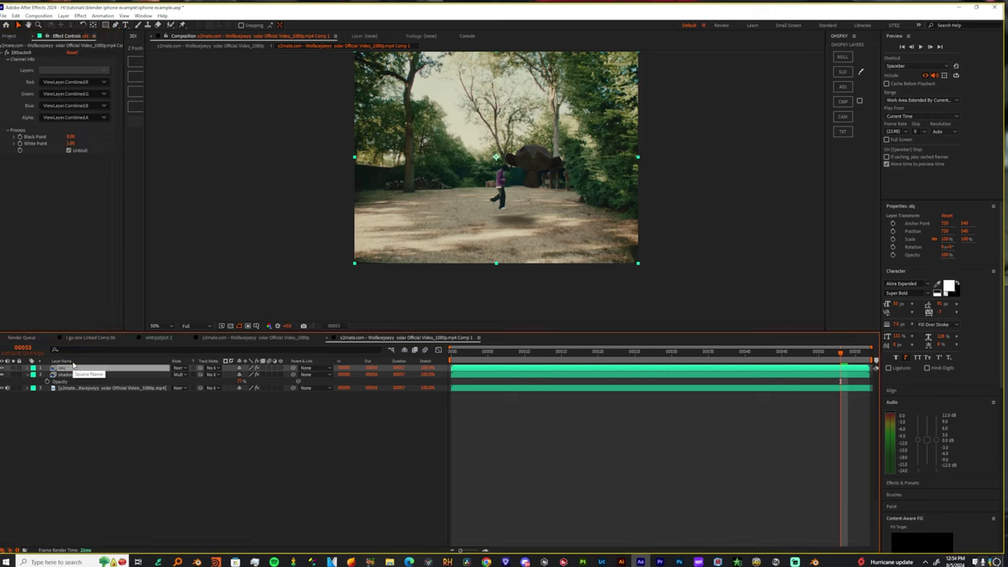
- Set the obj layer's EXtractoR White Point to 0.5 and preview the composite from the first frame
{"action": "left_click", "coordinate": [71, 145]}
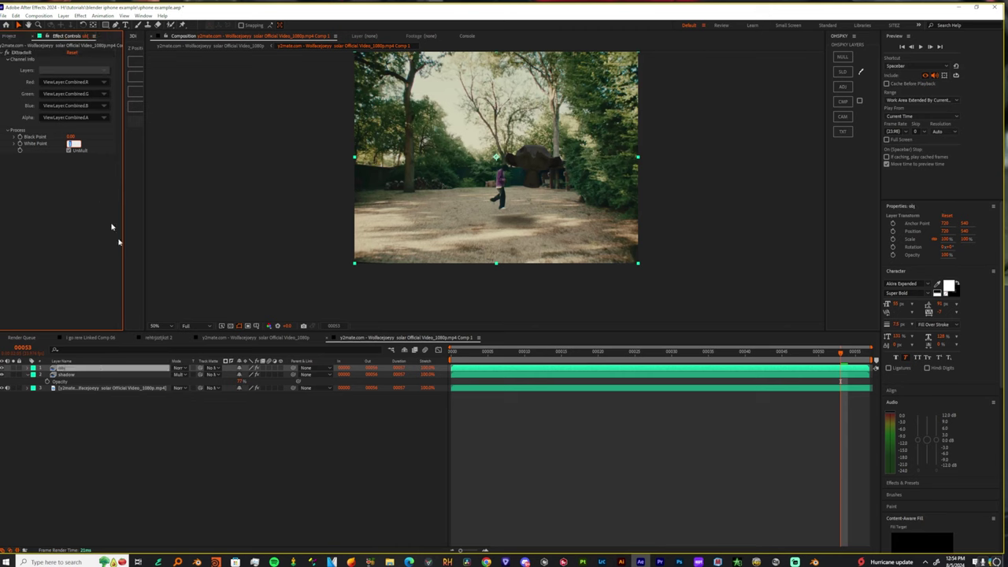
{"action": "type", "text": "0.5"}
{"action": "left_click", "coordinate": [86, 245]}
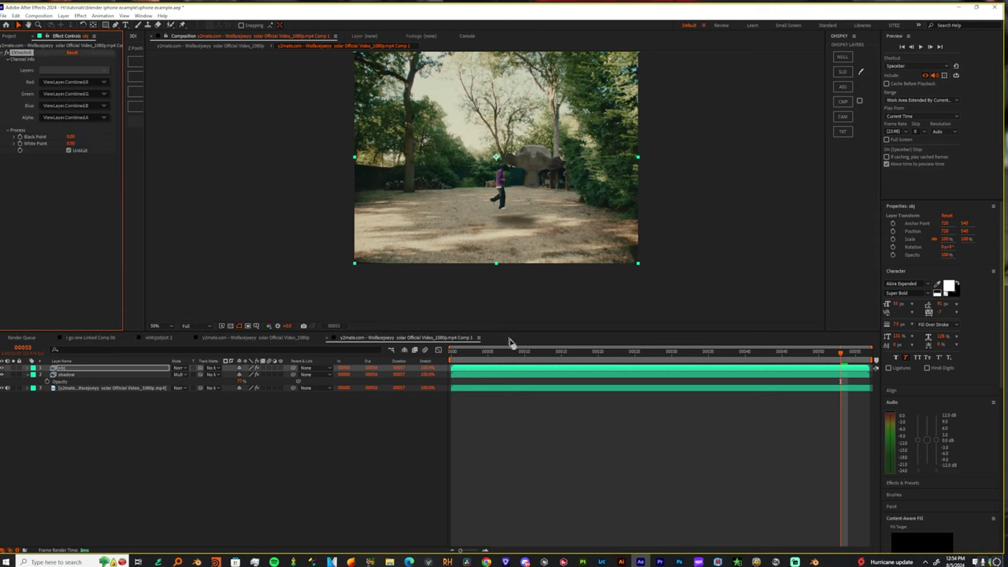
{"action": "left_click_drag", "start_coordinate": [510, 351], "coordinate": [451, 355]}
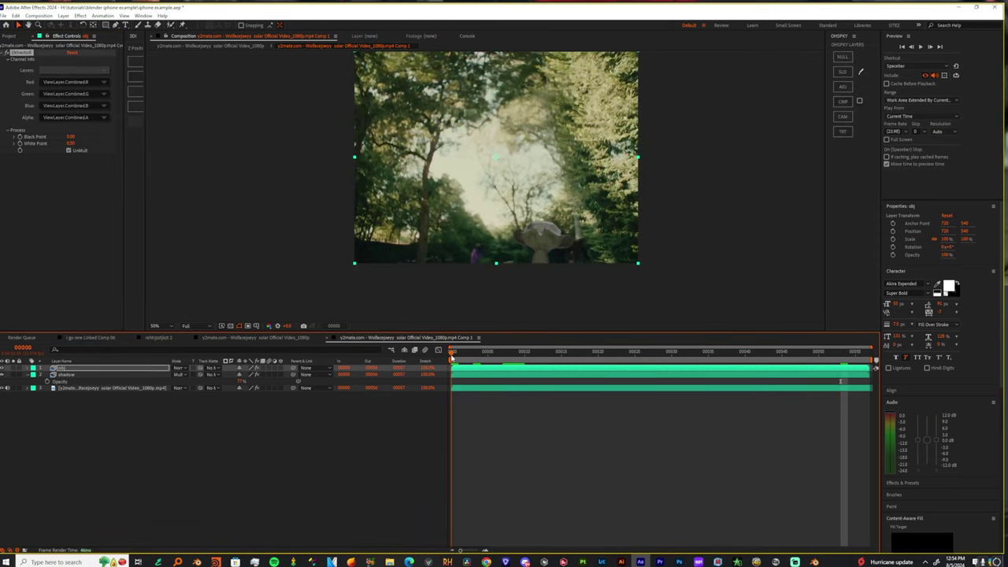
{"action": "key", "text": "space"}
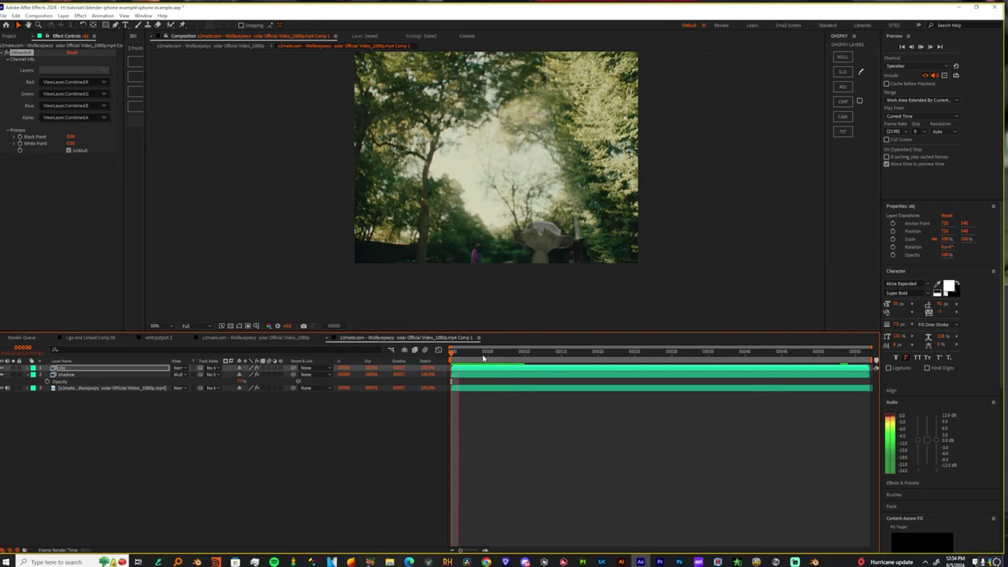
{"action": "key", "text": "space"}
{"action": "left_click_drag", "start_coordinate": [513, 353], "coordinate": [451, 354]}
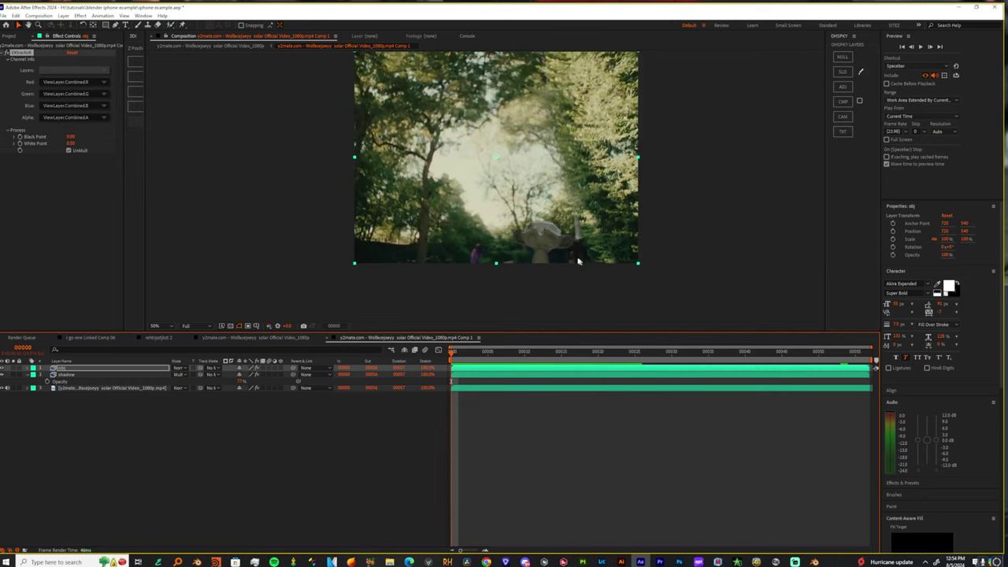
{"action": "left_click", "coordinate": [65, 369]}
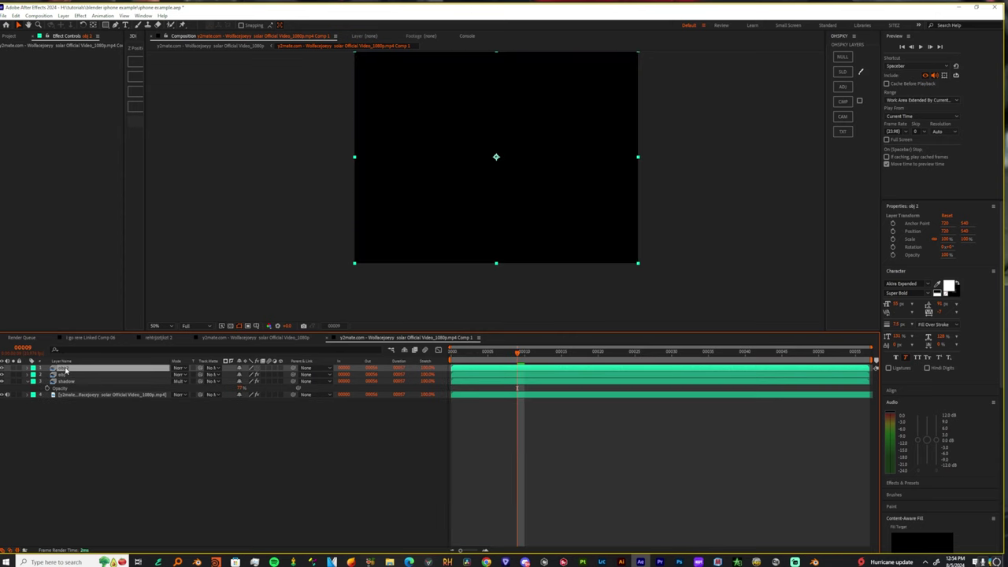
{"action": "key", "text": "ctrl+z"}
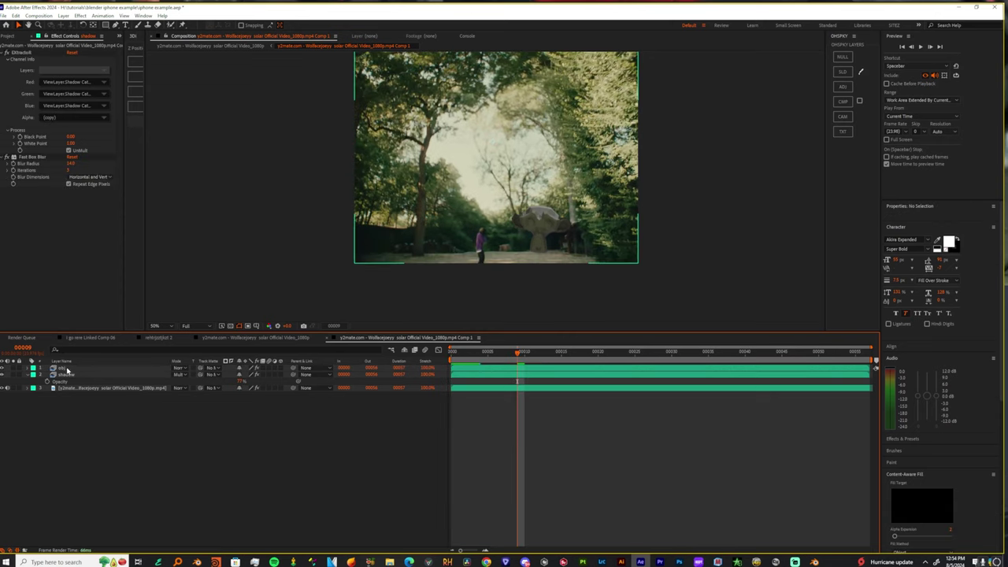
{"action": "key", "text": "ctrl+z"}
- Apply Fast Box Blur to the obj layer and keyframe its Blur Radius at 3.7 on the first frame
{"action": "key", "text": "ctrl+space"}
{"action": "type", "text": "fast"}
{"action": "key", "text": "Return"}
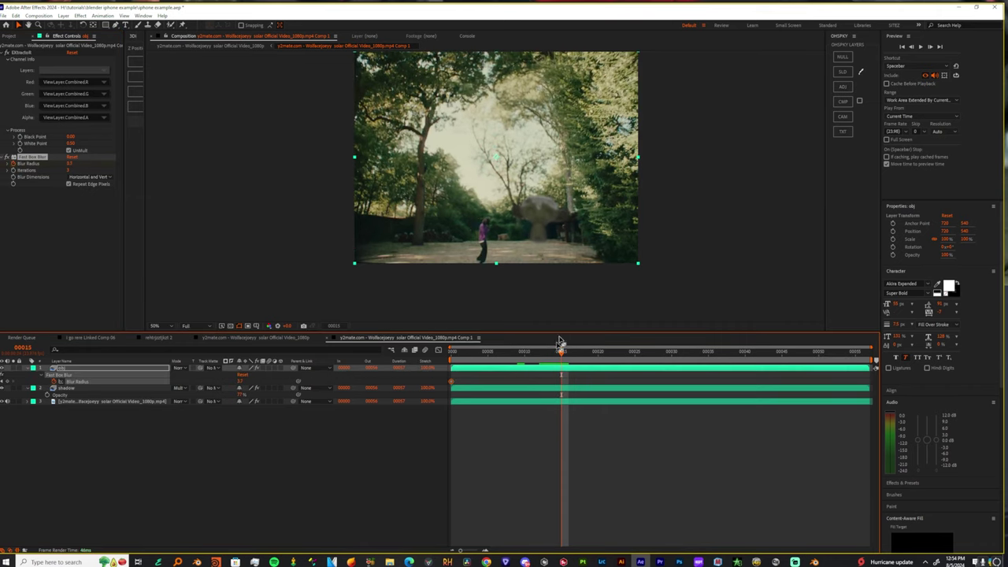
- Ease the Blur Radius keyframes between frames 0 and 20 in the graph editor so the blur drops quickly at the start
{"action": "key", "text": "shift+F3"}
{"action": "left_click_drag", "start_coordinate": [617, 368], "coordinate": [390, 392]}
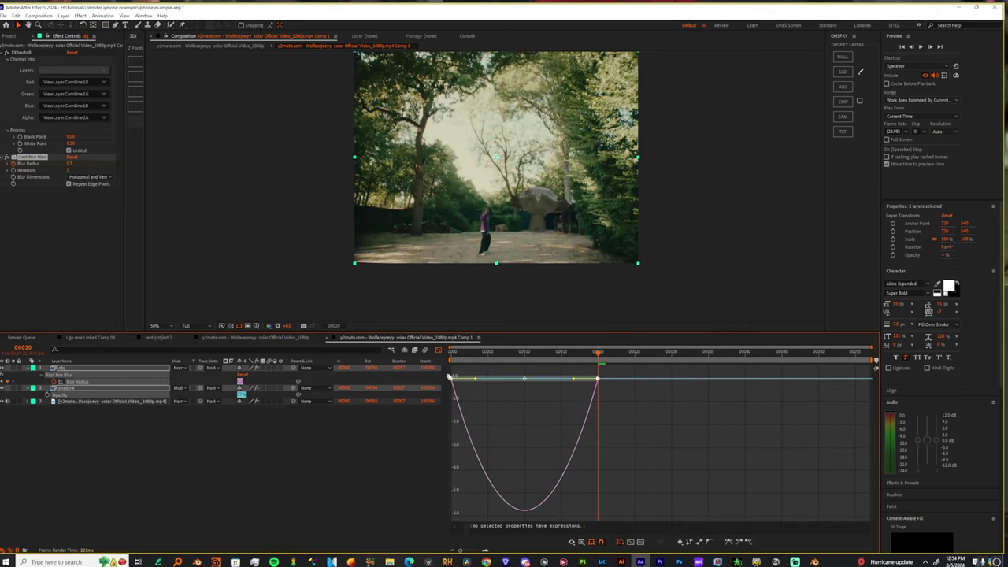
{"action": "left_click_drag", "start_coordinate": [476, 379], "coordinate": [460, 380]}
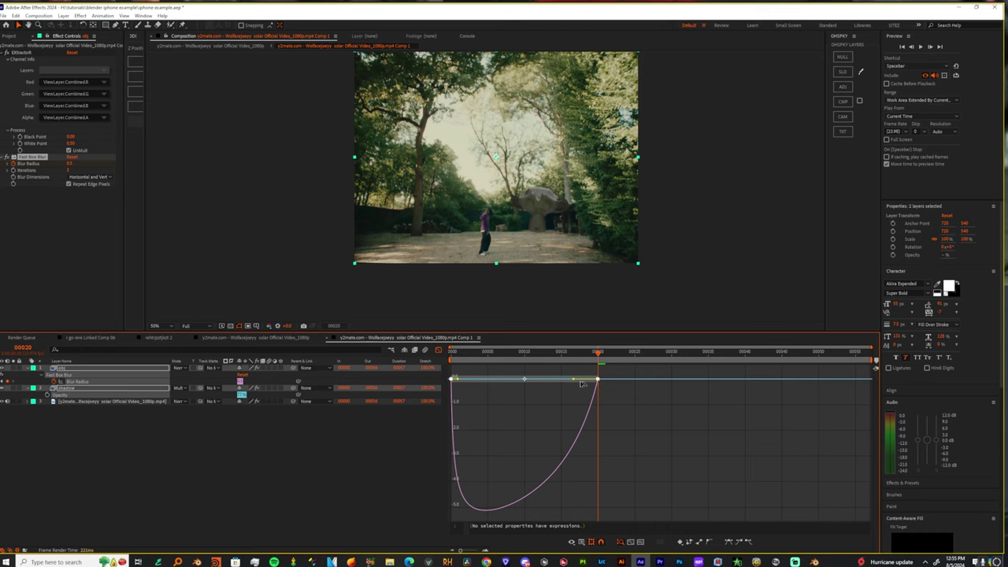
{"action": "left_click_drag", "start_coordinate": [574, 381], "coordinate": [540, 360]}
{"action": "left_click", "coordinate": [438, 350]}
{"action": "left_click", "coordinate": [541, 371]}
- Scrub through the composition to examine how the blurred monkey and its shadow blend with the footage
{"action": "key", "text": "ctrl+space"}
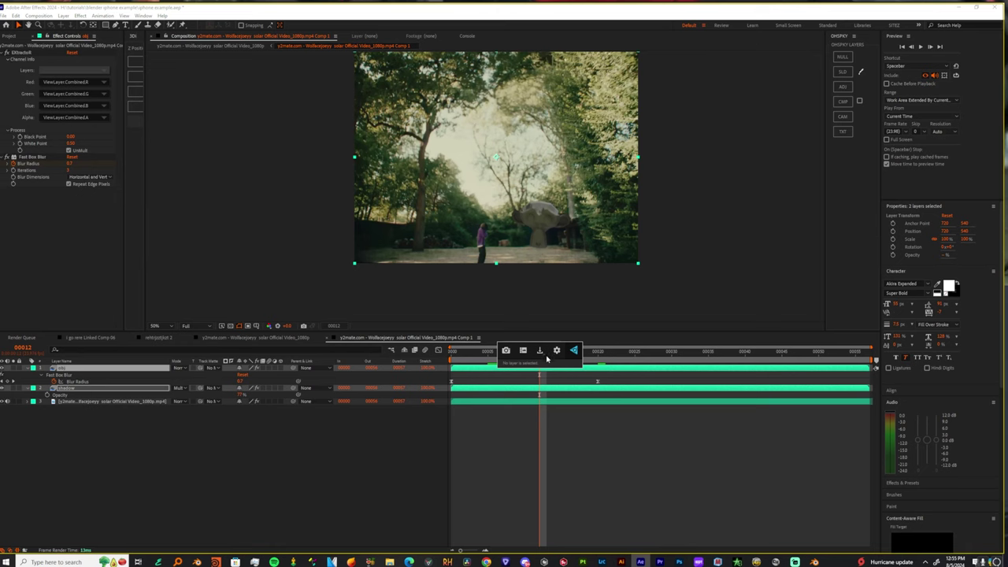
{"action": "left_click", "coordinate": [475, 455]}
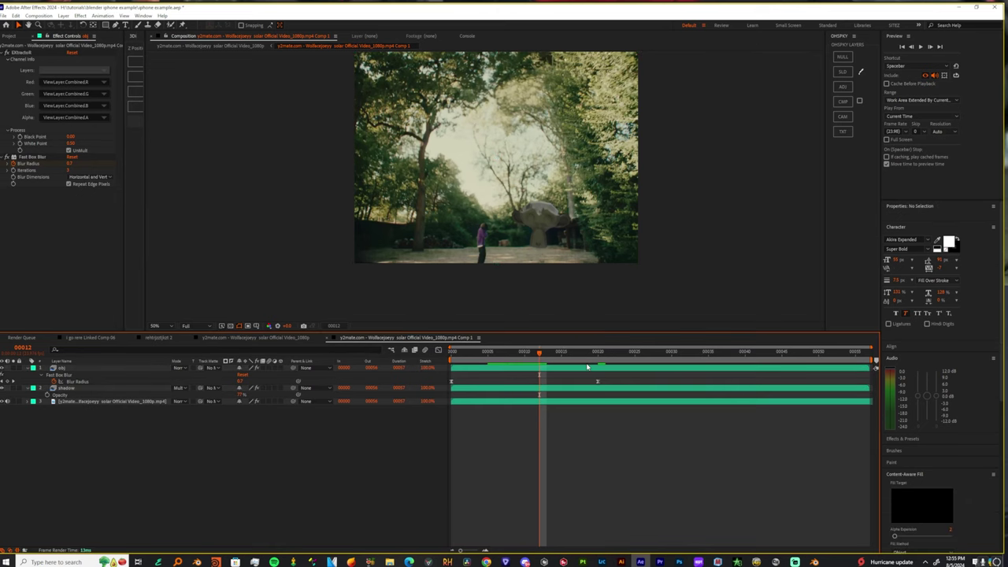
{"action": "left_click_drag", "start_coordinate": [594, 356], "coordinate": [838, 385]}
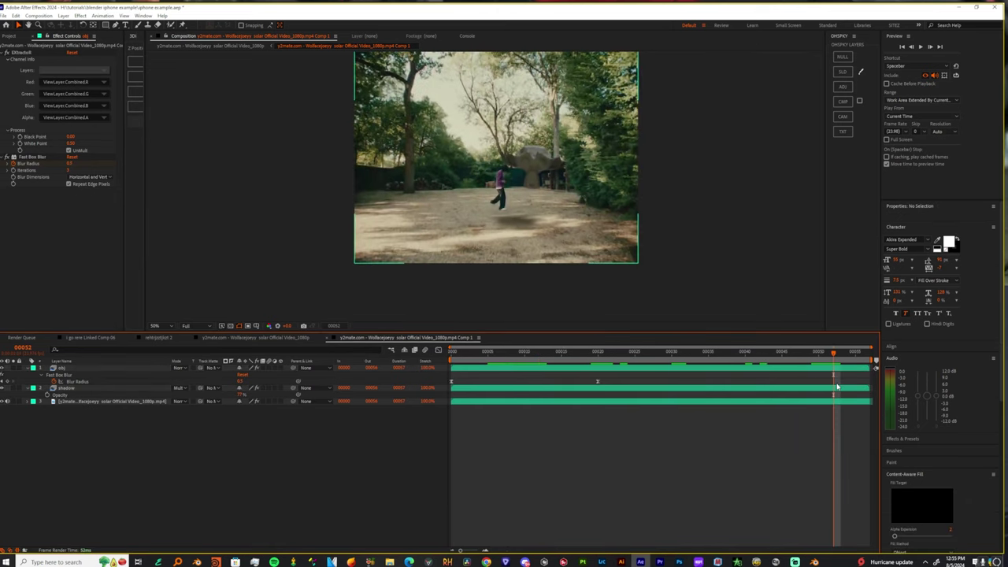
{"action": "scroll", "coordinate": [545, 200], "scroll_direction": "up", "scroll_amount": 2}
{"action": "scroll", "coordinate": [545, 201], "scroll_direction": "down", "scroll_amount": 2}
{"action": "left_click_drag", "start_coordinate": [583, 355], "coordinate": [557, 360]}
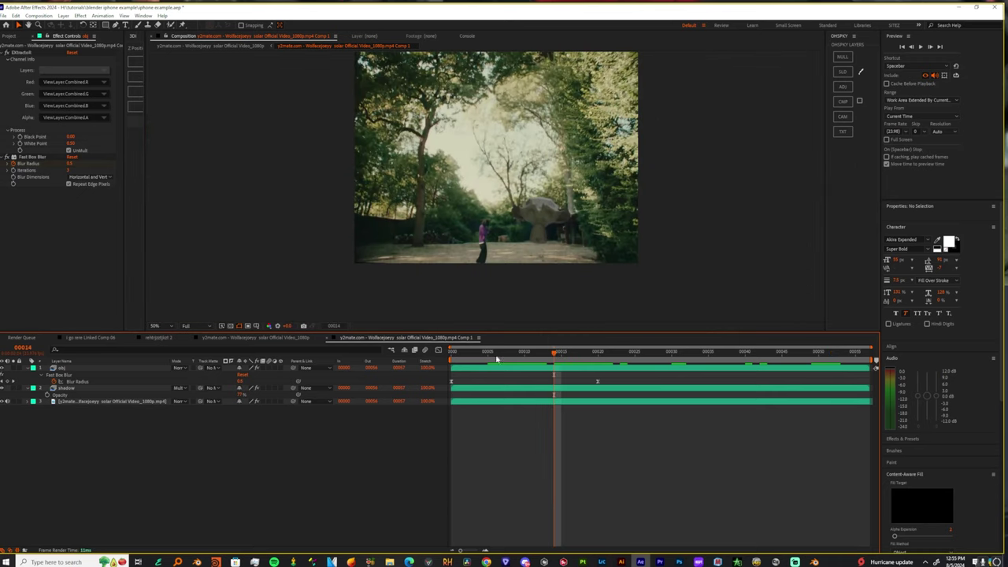
{"action": "left_click_drag", "start_coordinate": [496, 359], "coordinate": [643, 361]}
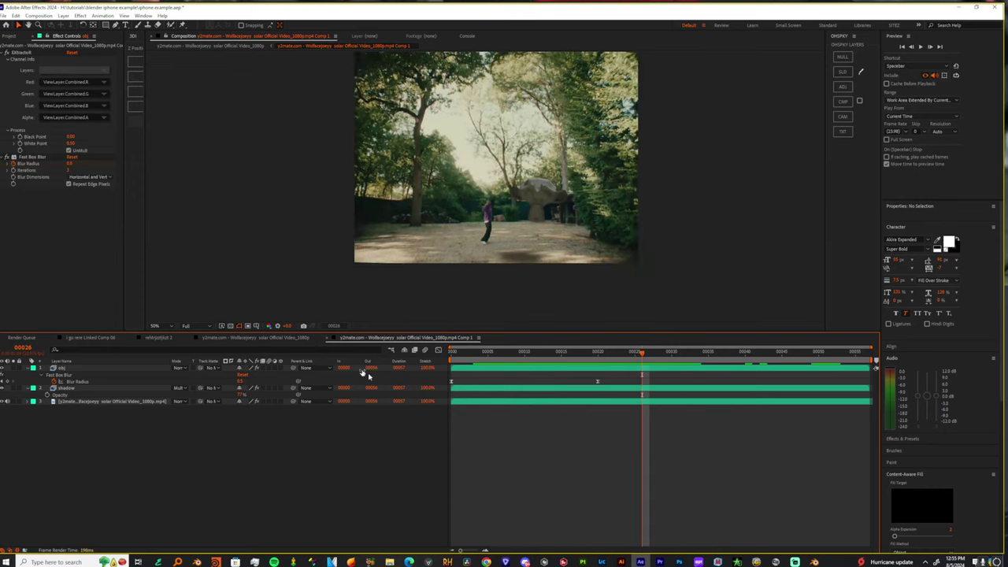
{"action": "left_click_drag", "start_coordinate": [472, 359], "coordinate": [805, 411]}
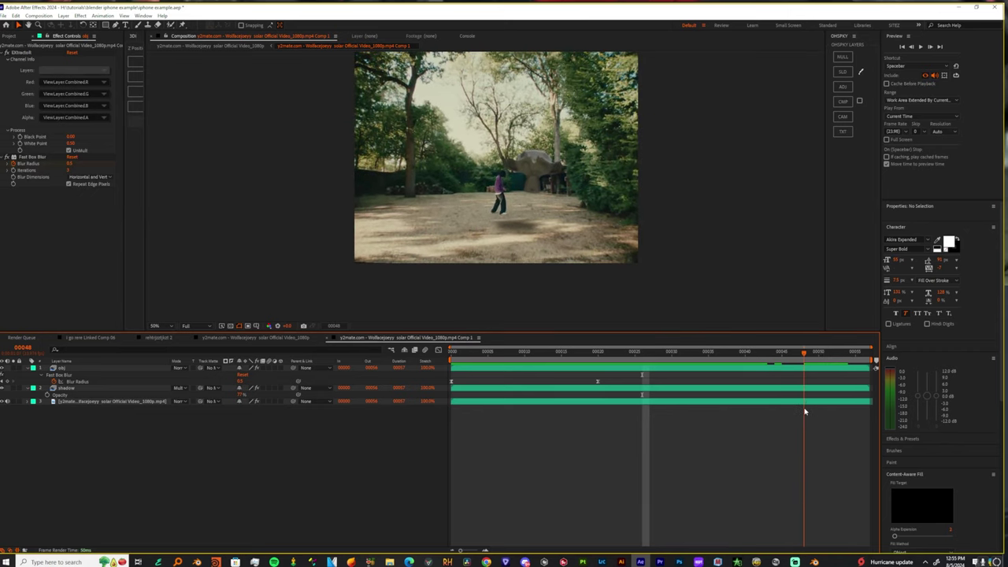